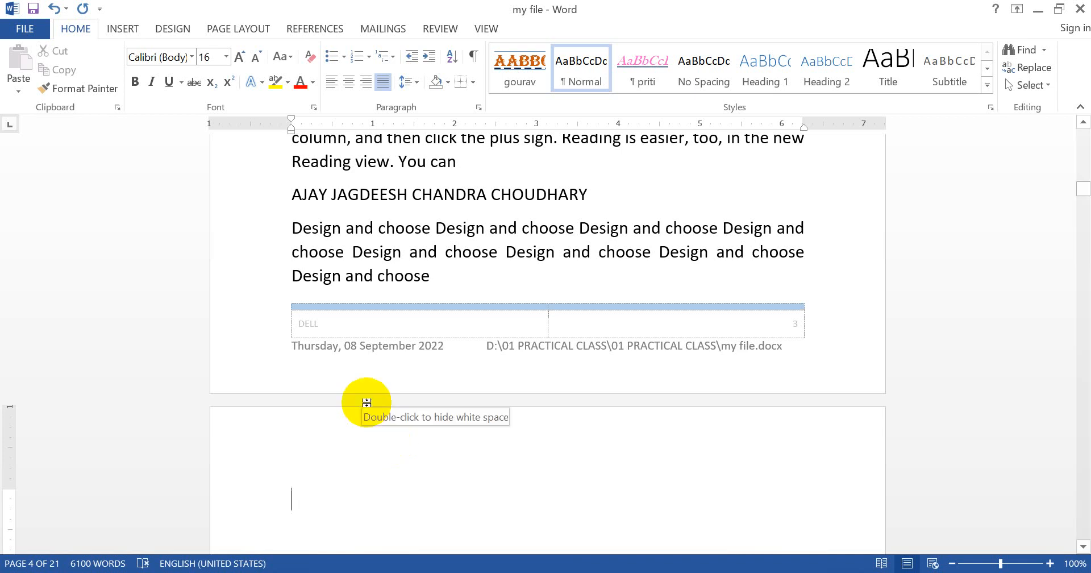
Enter the heading "COMPUTER HARDAWARE-" at the start of page 4 and begin a new line below it.
type("COMPUTER HA")
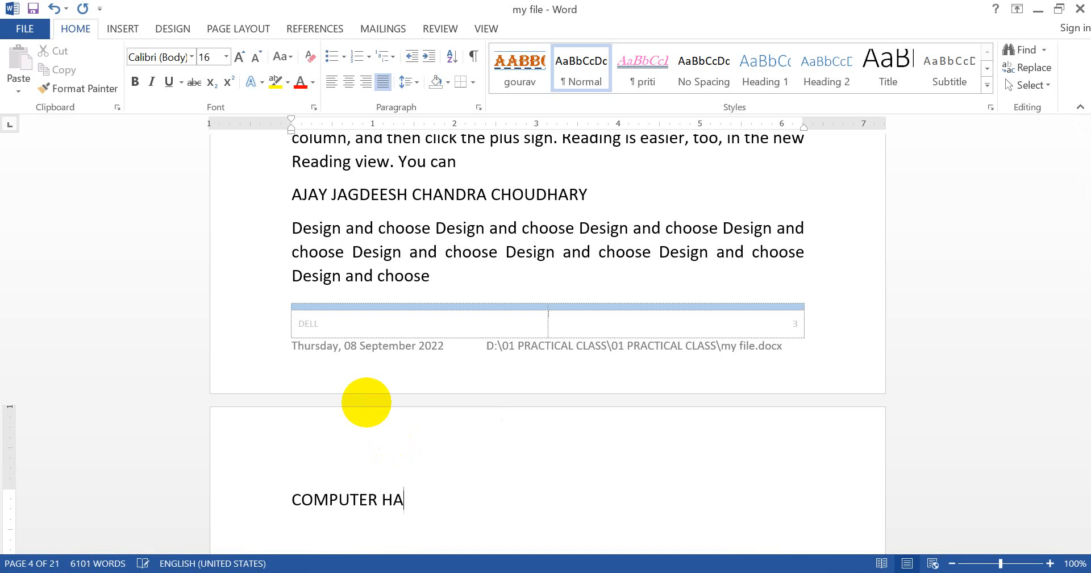
type("RDAWARE")
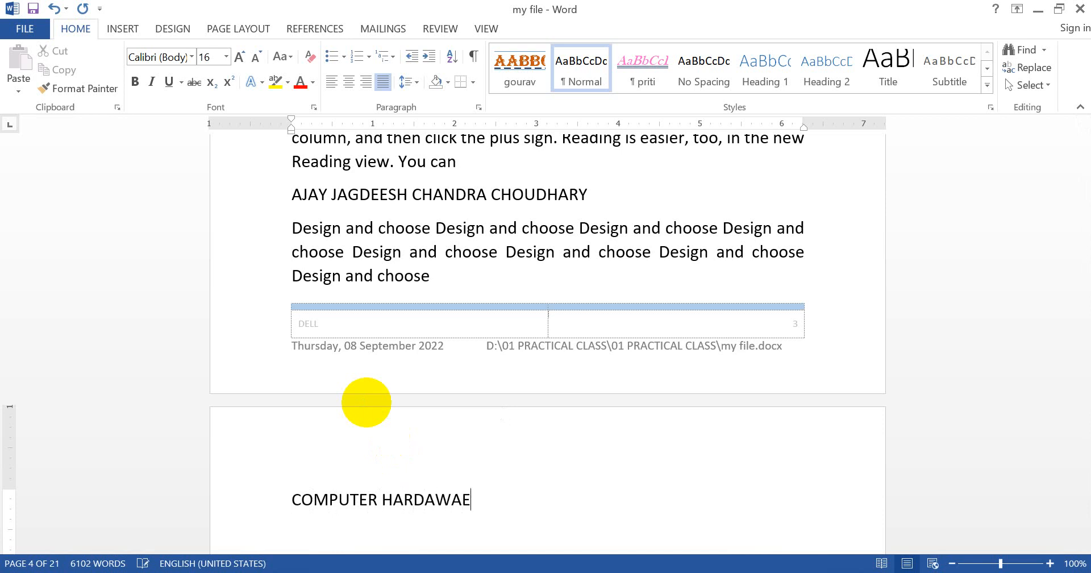
key("BackSpace")
type("RE-")
key("Return")
List KEYBOARD, MOUSE, CPU and MONITOR on separate lines below the heading.
type("KEYBOARD")
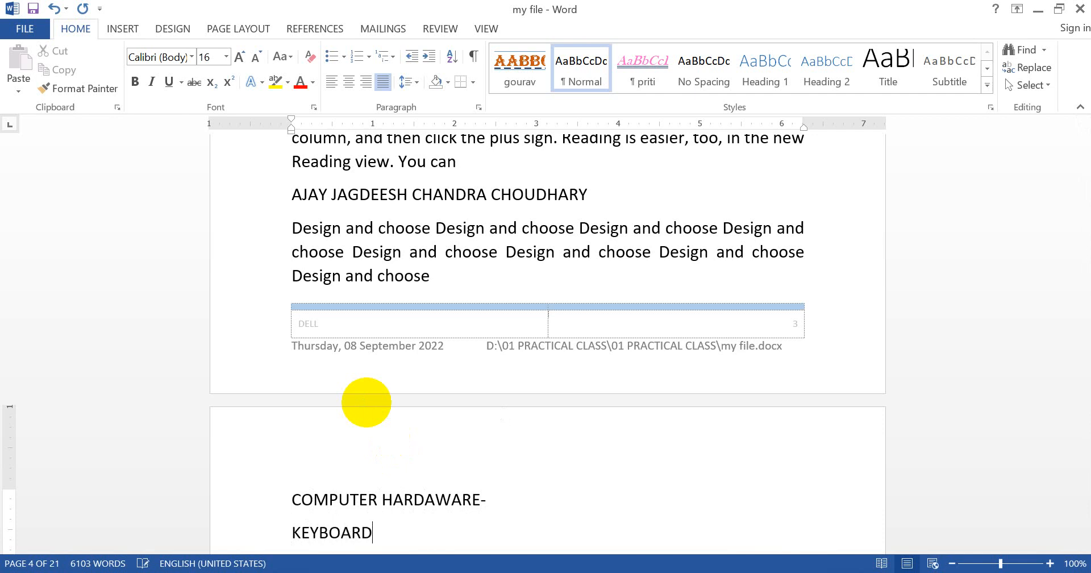
key("Return")
type("MOUSE")
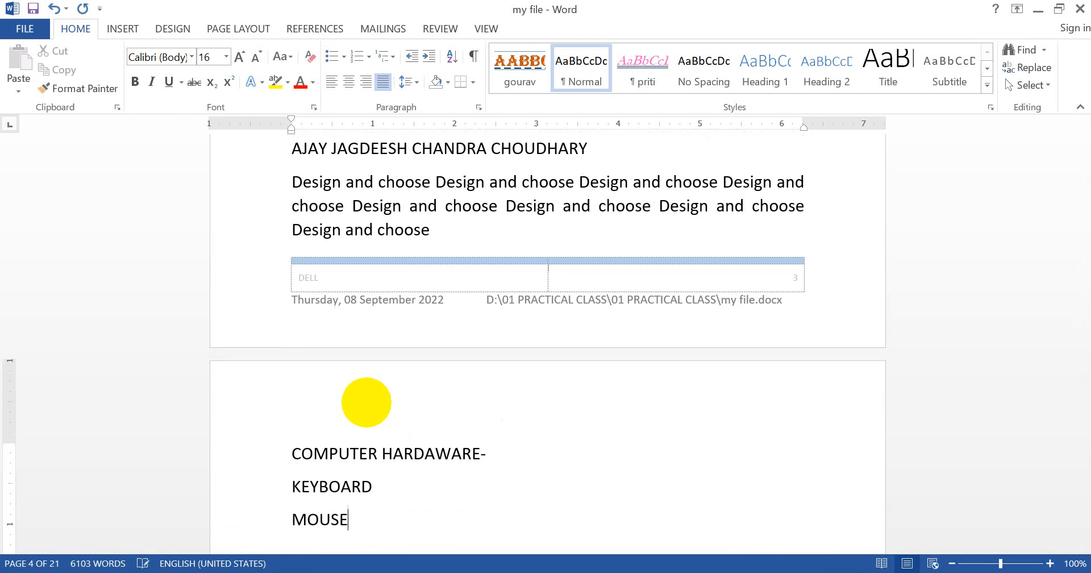
key("Return")
type("CPU")
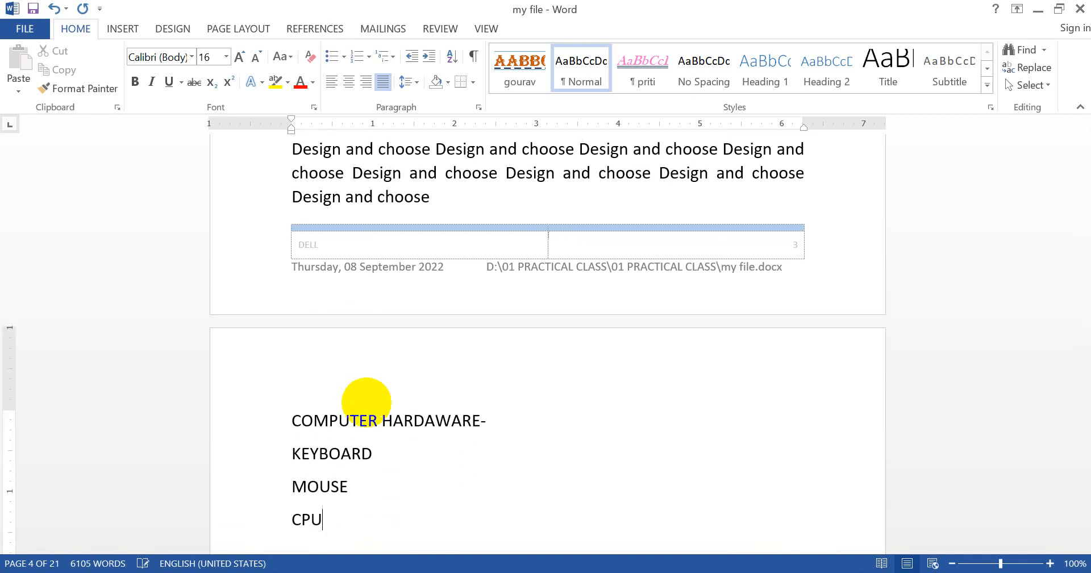
key("Return")
type("MONITOR")
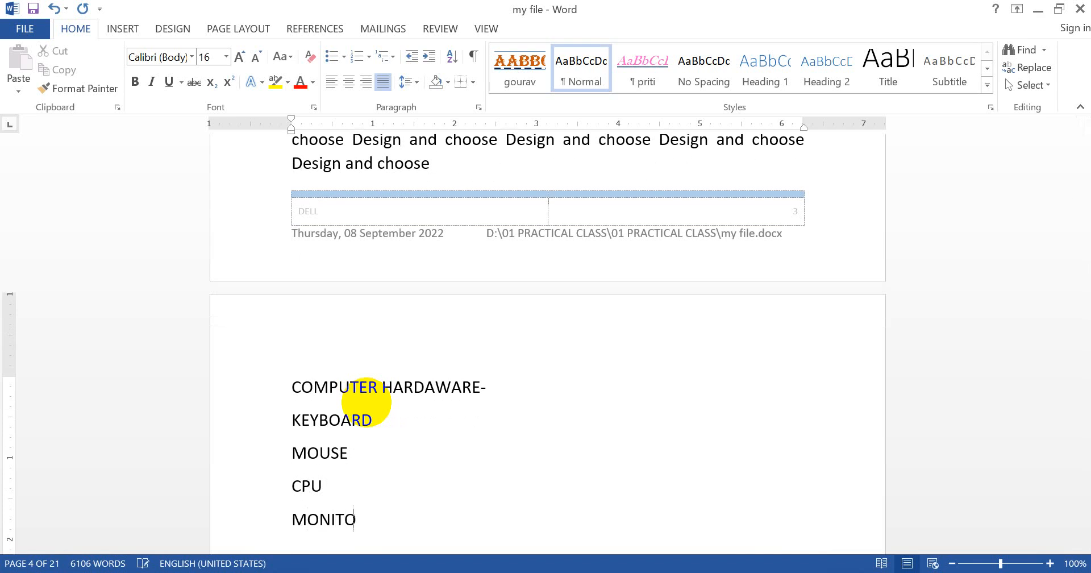
Add PRINTER on its own line below MONITOR, correcting its spelling.
key("Return")
type("PRINER")
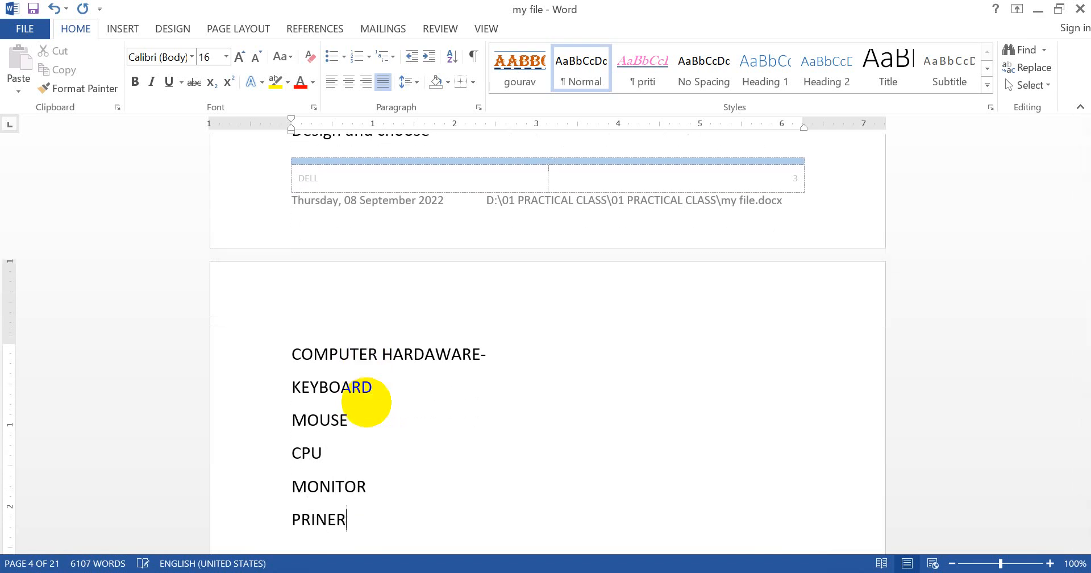
key("Return")
key("BackSpace")
key("BackSpace")
key("BackSpace")
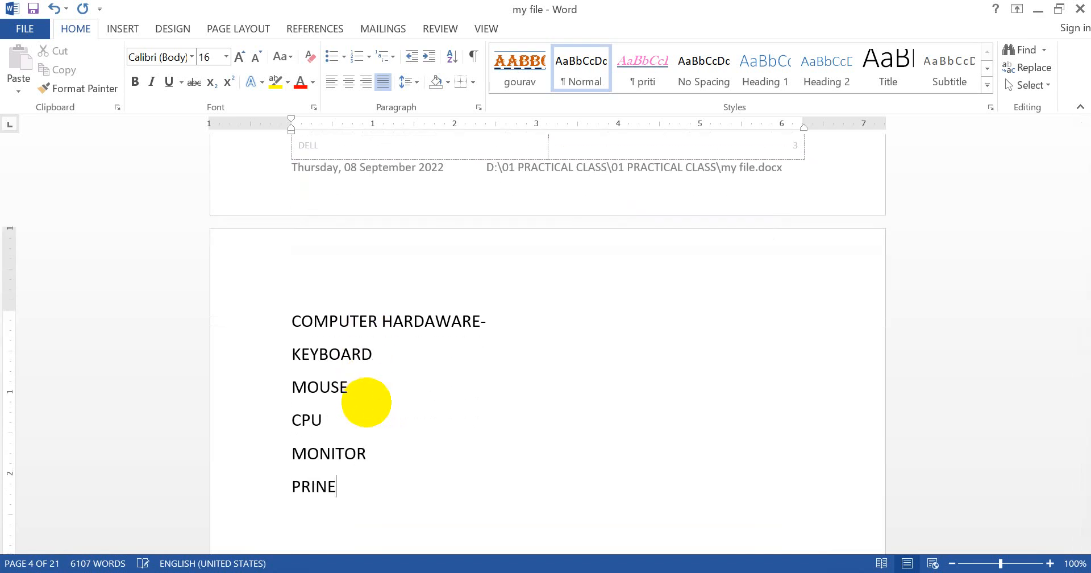
type("TER")
Add SPEAKER and PROJECTOR as separate lines below PRINTER and end with an empty line.
key("Return")
type("SPEAR")
key("BackSpace")
type("KER")
key("Return")
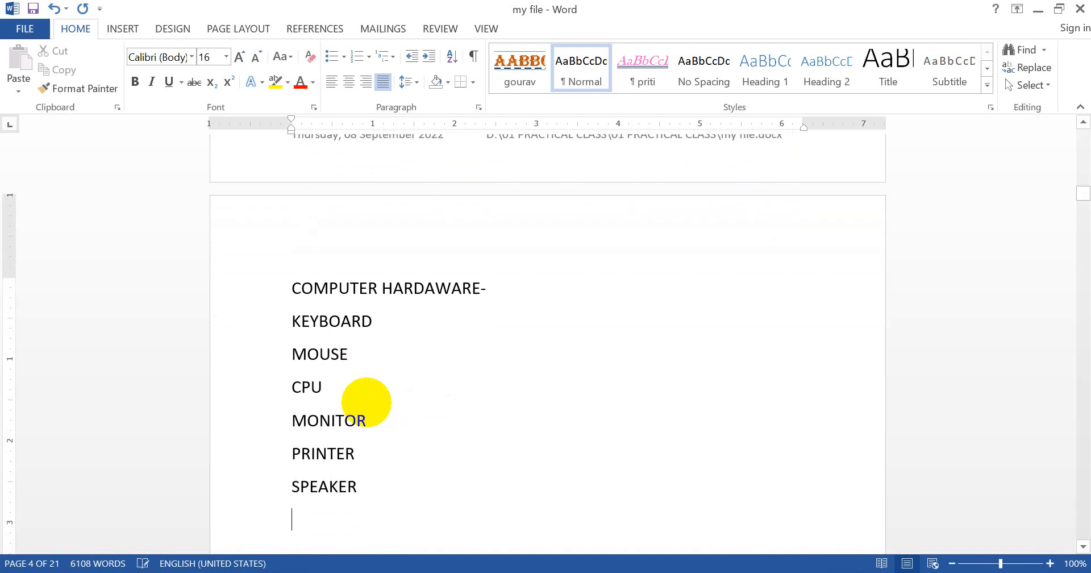
type("PROJE")
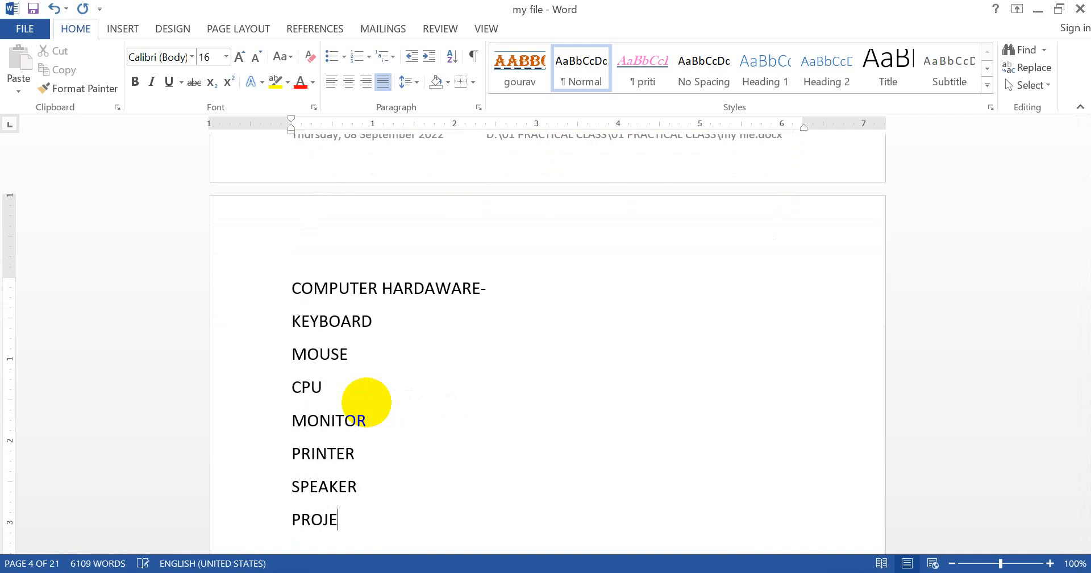
type("CTOR")
key("Return")
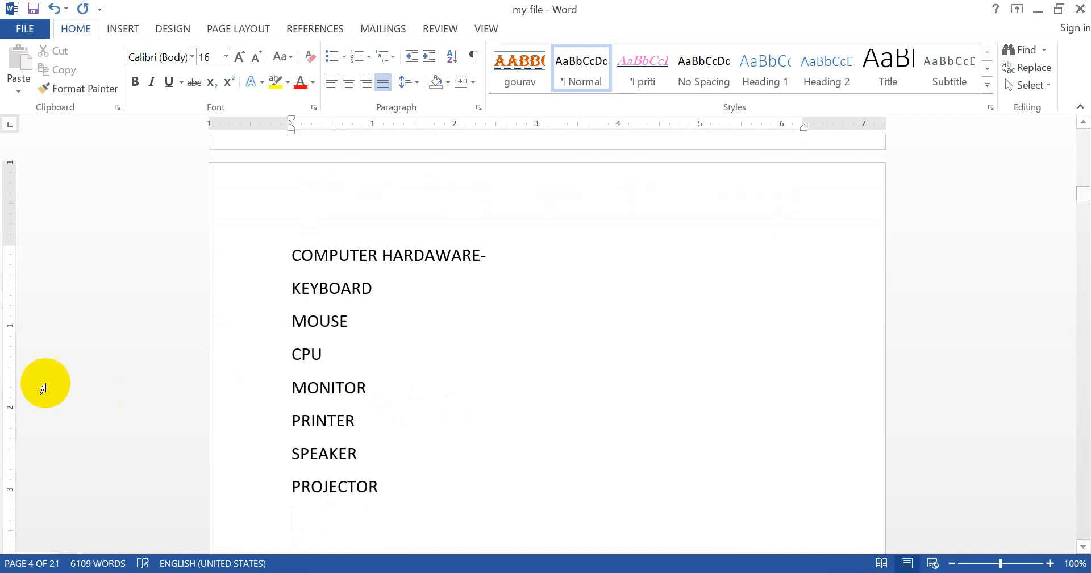
Turn the lines from KEYBOARD to PROJECTOR into a bulleted list with the four-diamond bullet.
left_click_drag(243, 291, 226, 503)
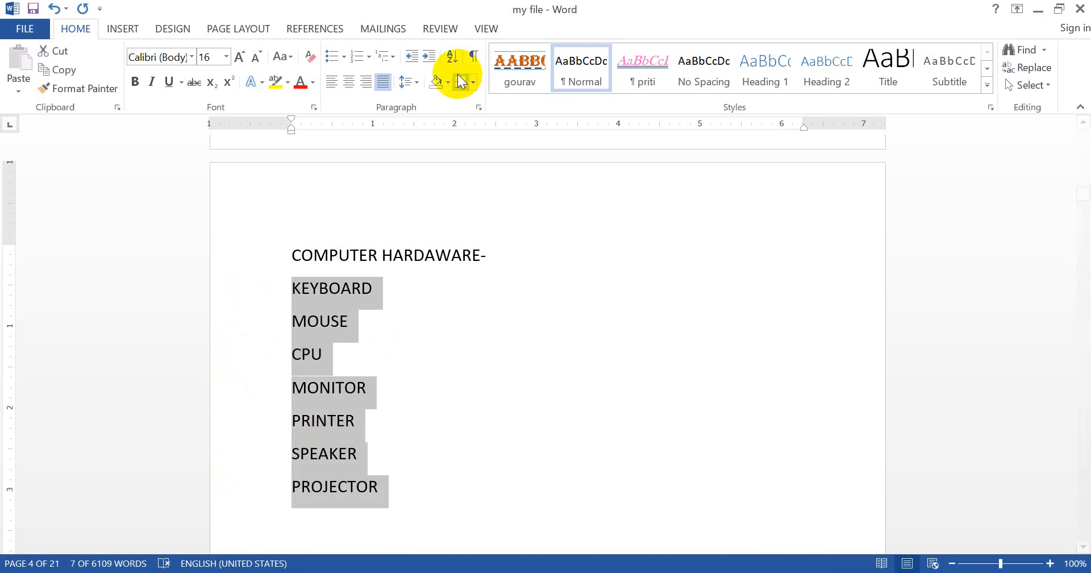
left_click(329, 56)
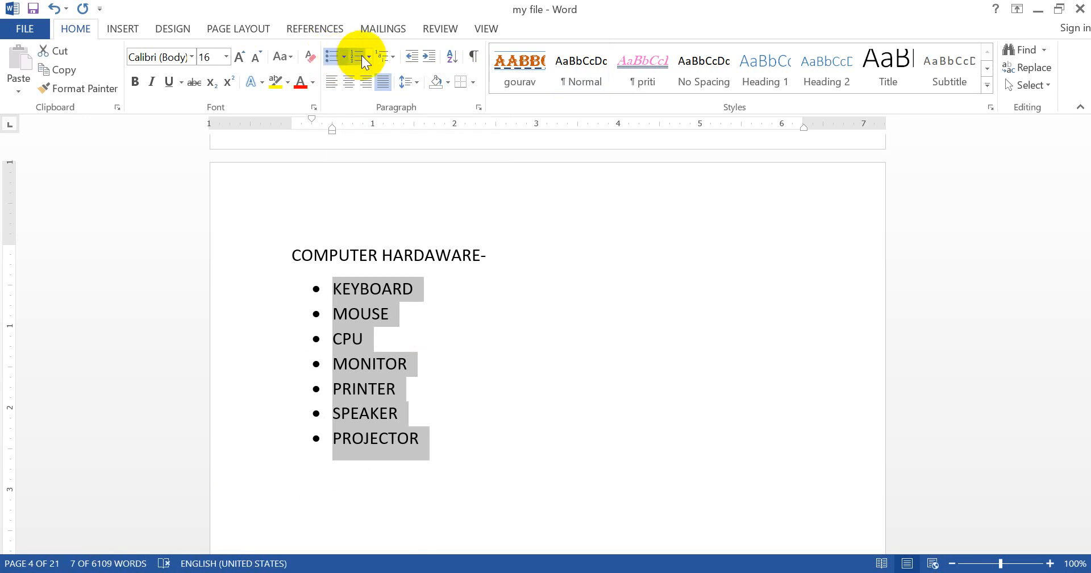
left_click(344, 57)
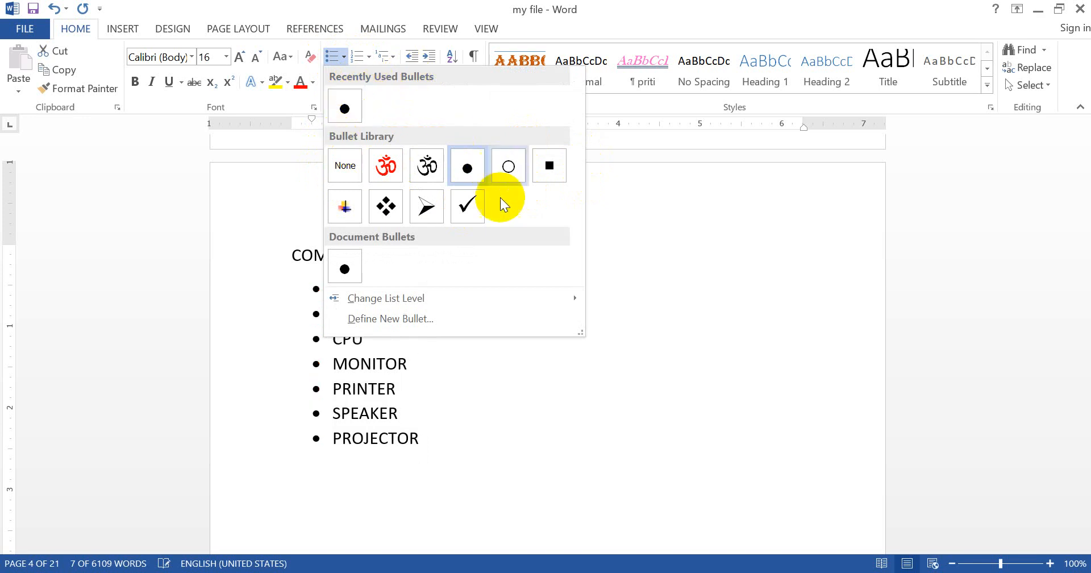
left_click(398, 209)
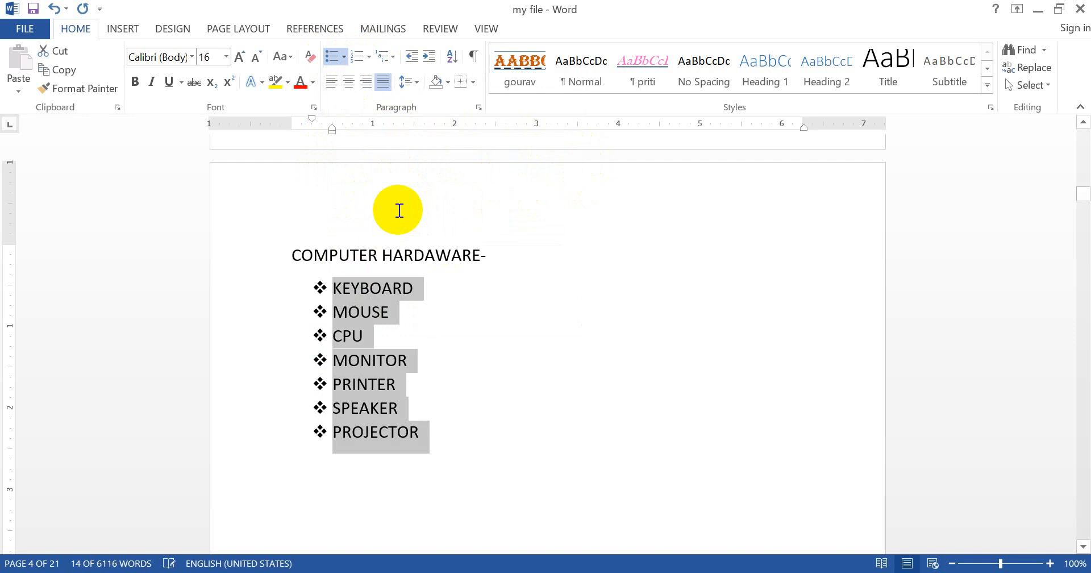
Start defining a new picture bullet for the selected list, with the picture taken from a file.
left_click(344, 56)
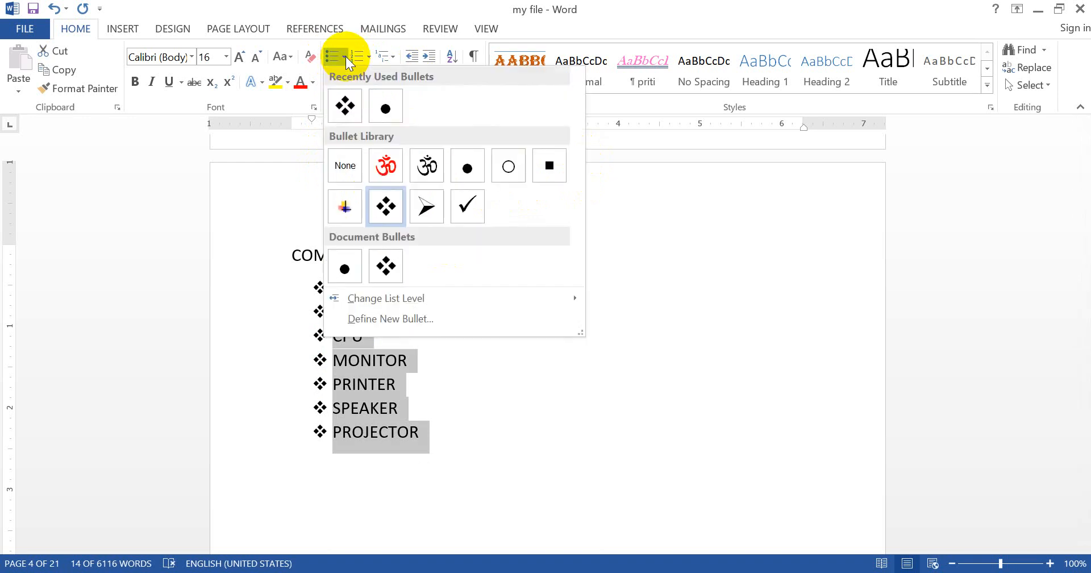
left_click(380, 318)
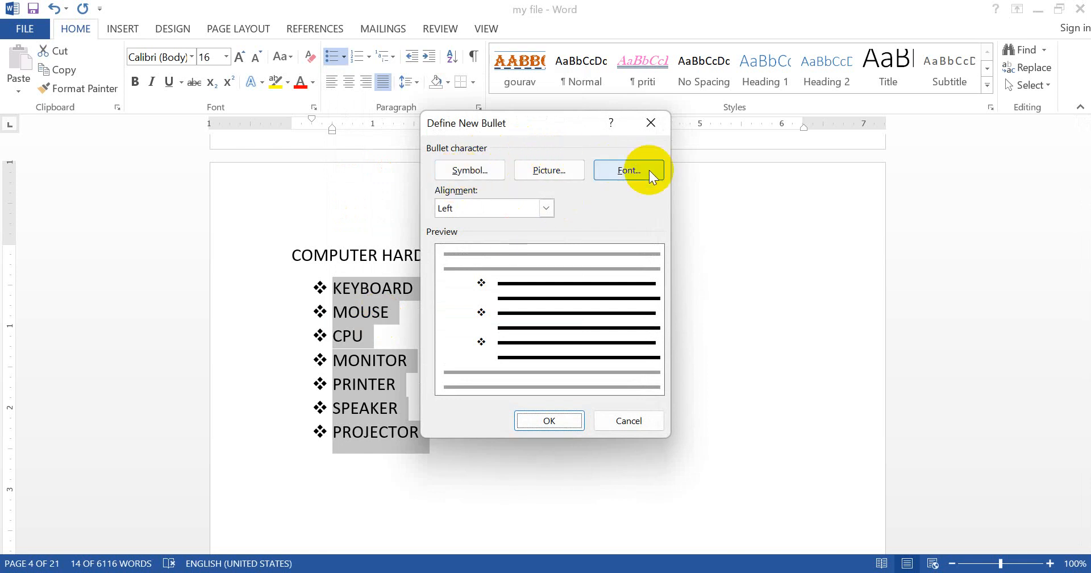
left_click(558, 178)
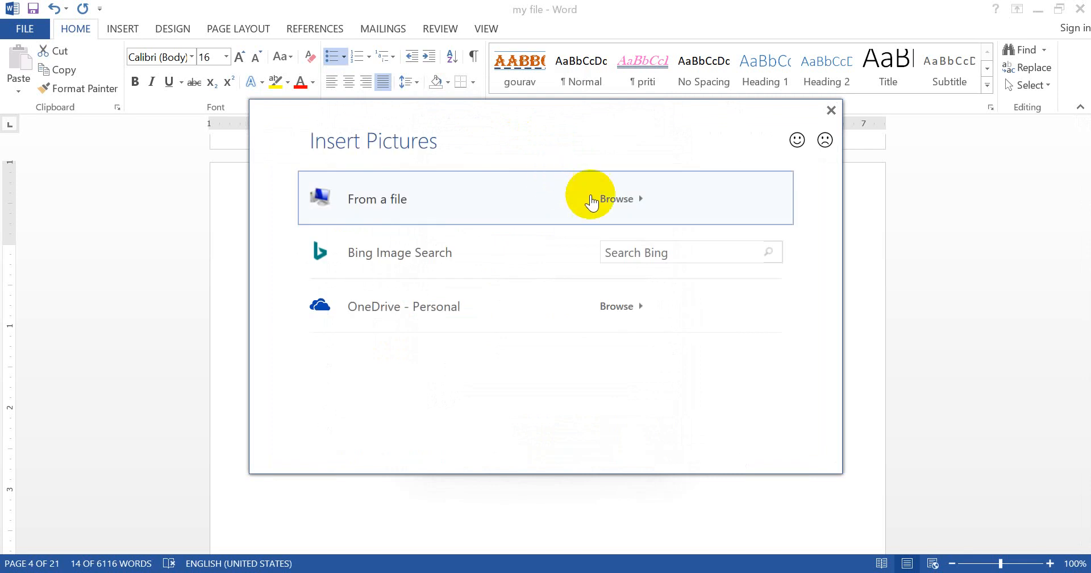
left_click(627, 202)
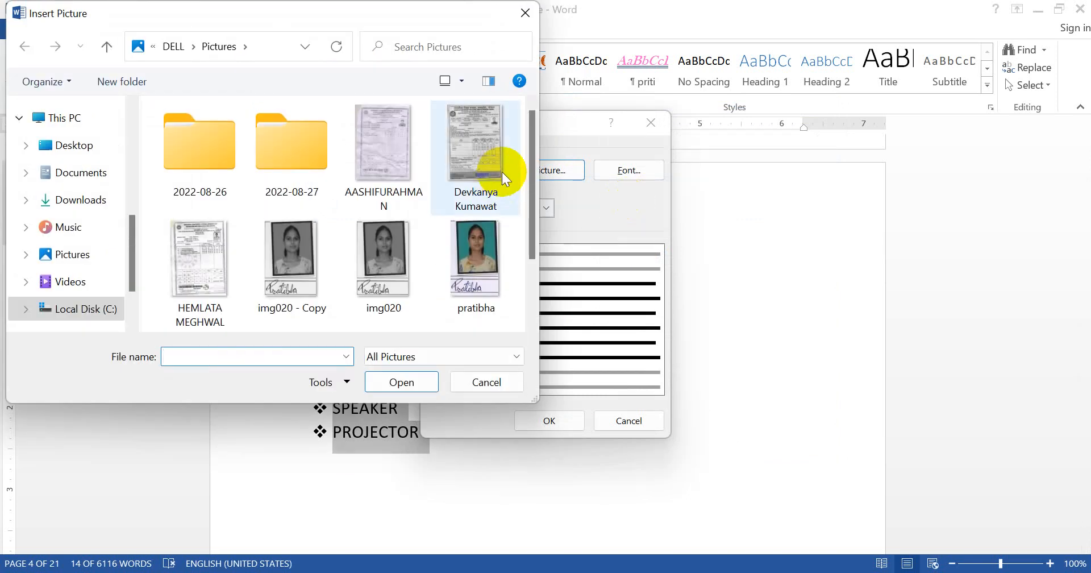
Browse to the images folder on the SOFTWARE (E:) drive for the bullet picture.
left_click_drag(530, 182, 539, 104)
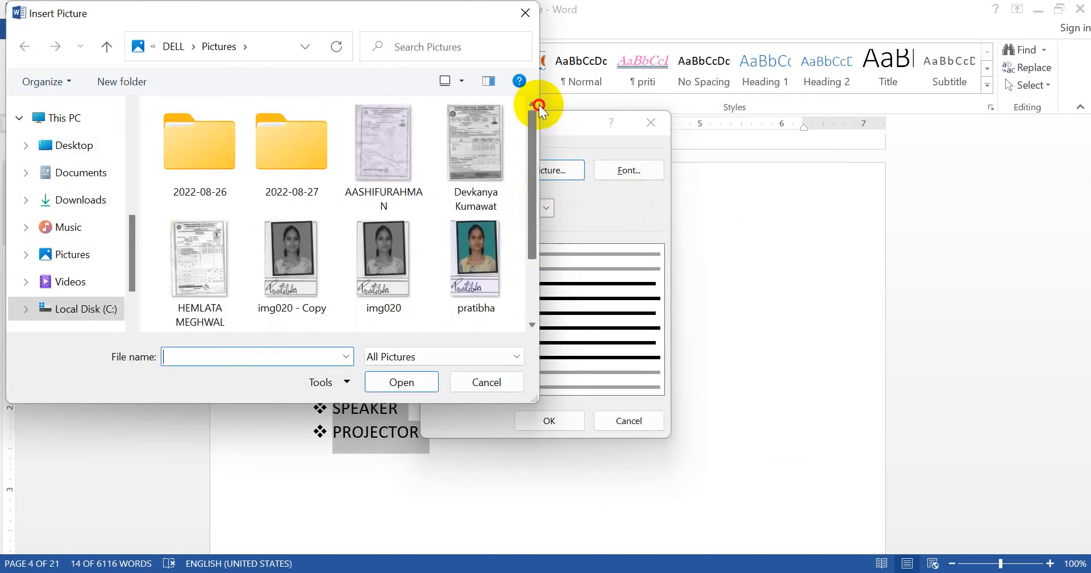
left_click(225, 154)
left_click(67, 255)
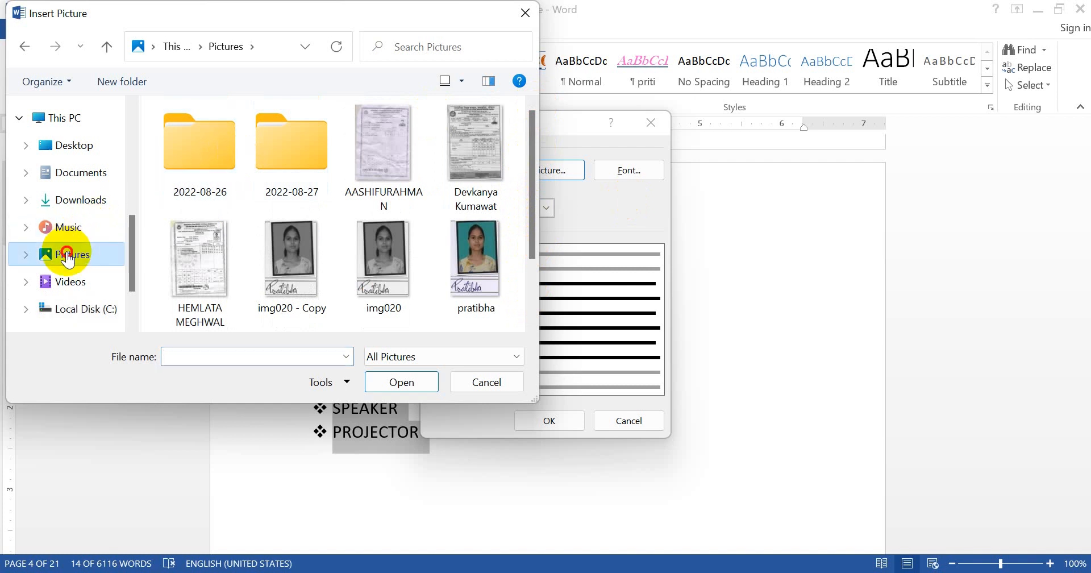
left_click(69, 310)
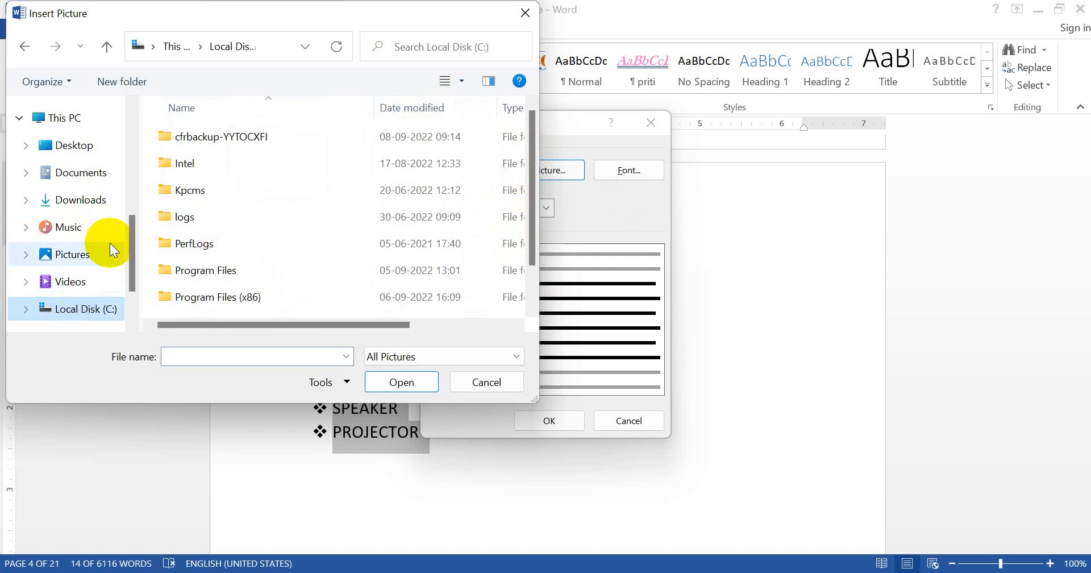
left_click_drag(127, 246, 131, 282)
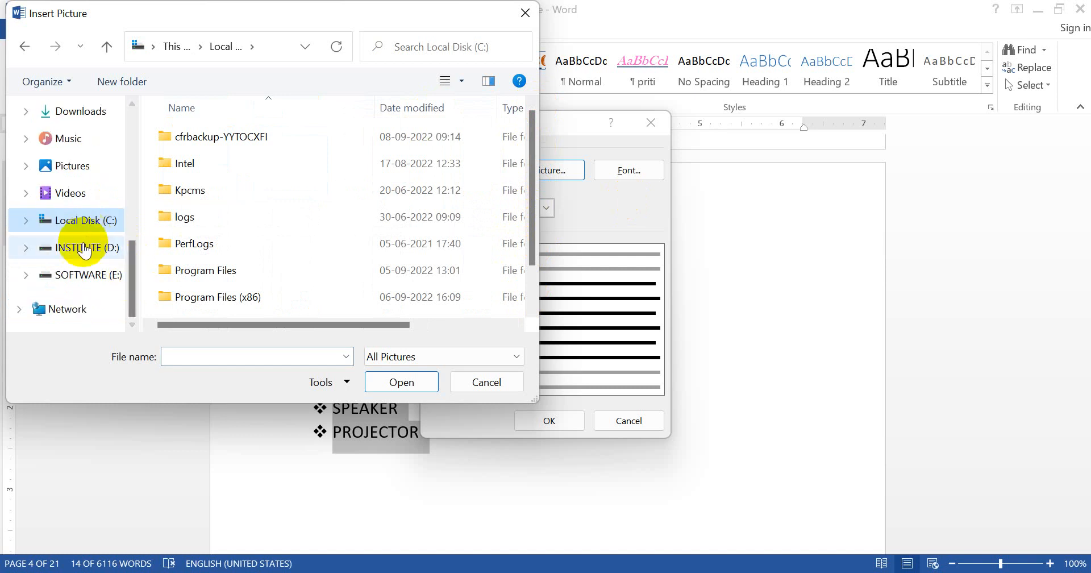
left_click(72, 276)
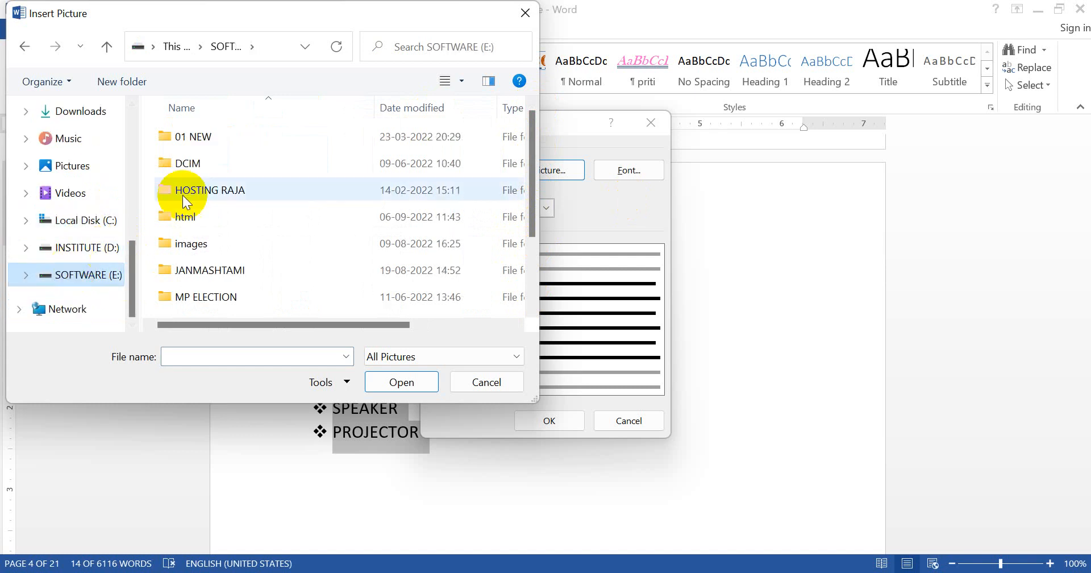
left_click(182, 243)
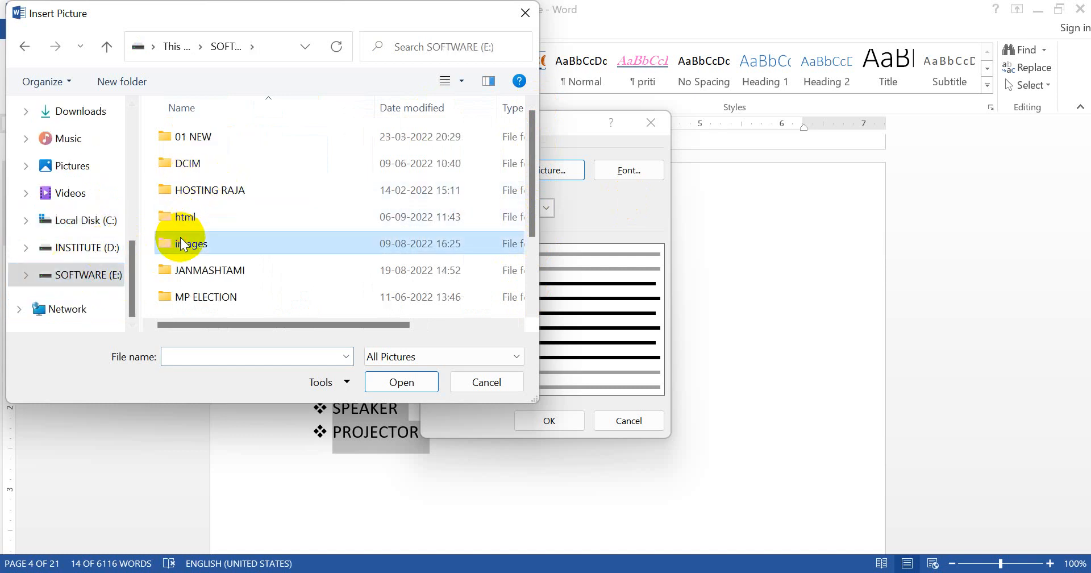
double_click(180, 238)
Insert picture 01 as the bullet character and apply it to the hardware list.
left_click(307, 144)
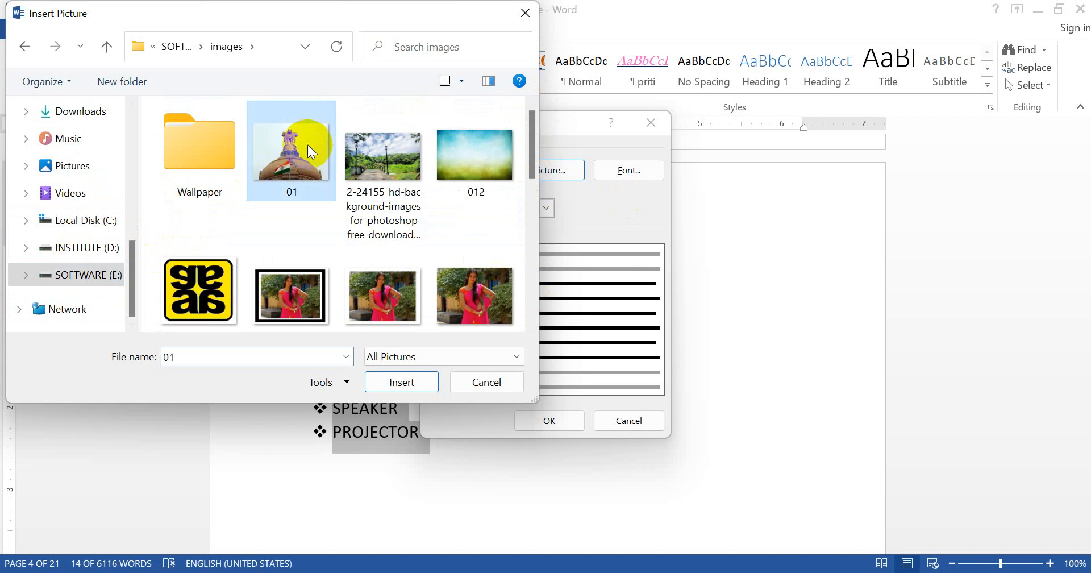
left_click(384, 375)
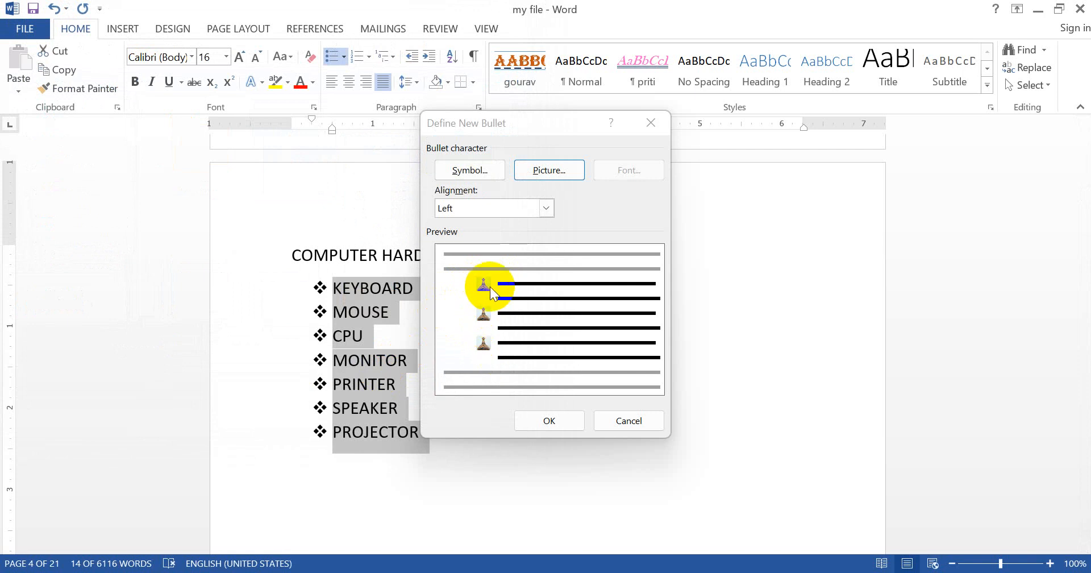
left_click(536, 421)
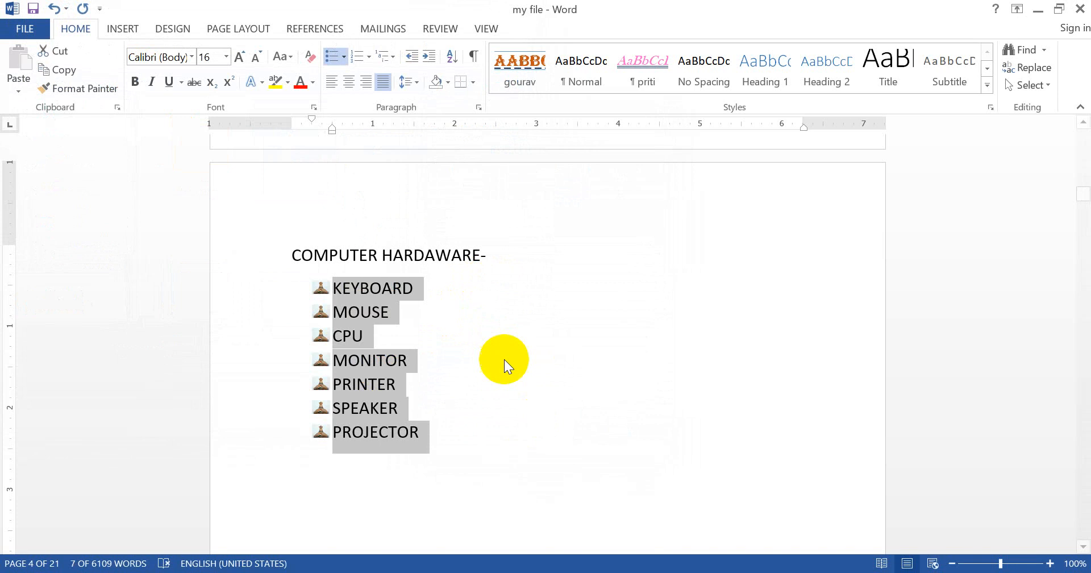
Define another new bullet using the ψ character, code 121, from the Symbol font.
left_click(344, 59)
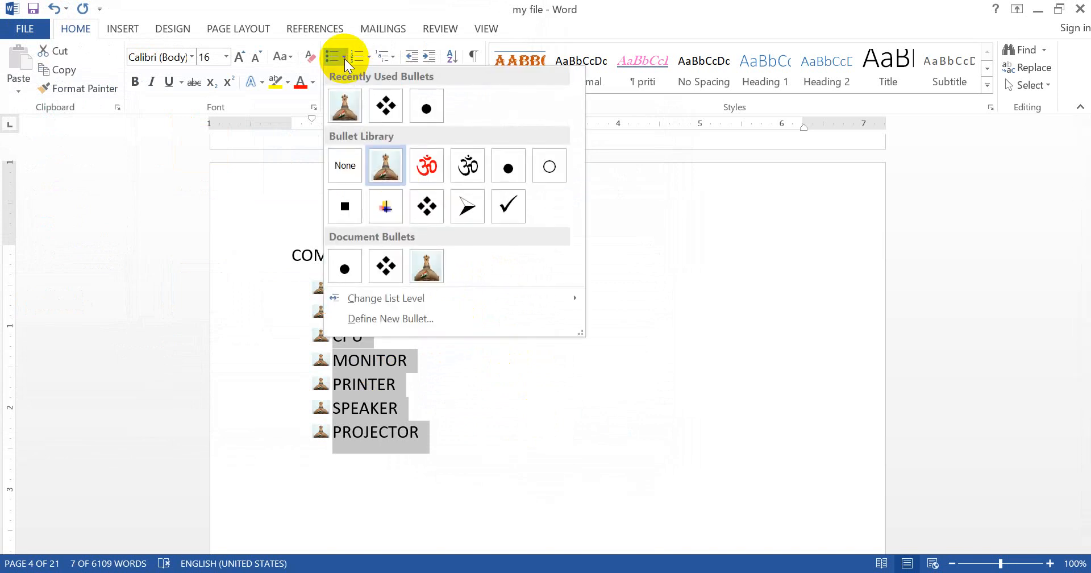
left_click(384, 320)
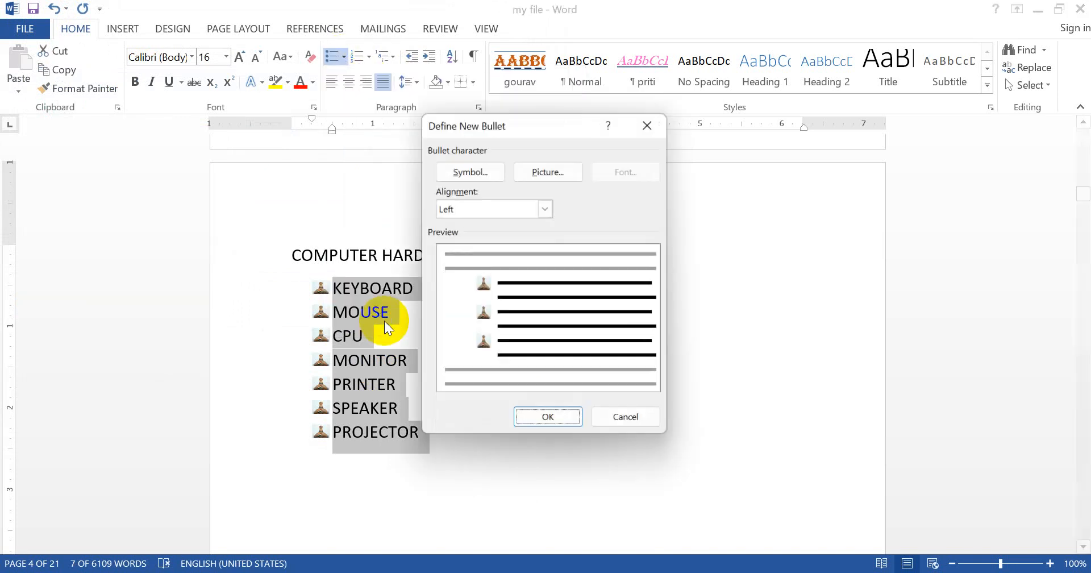
left_click(461, 172)
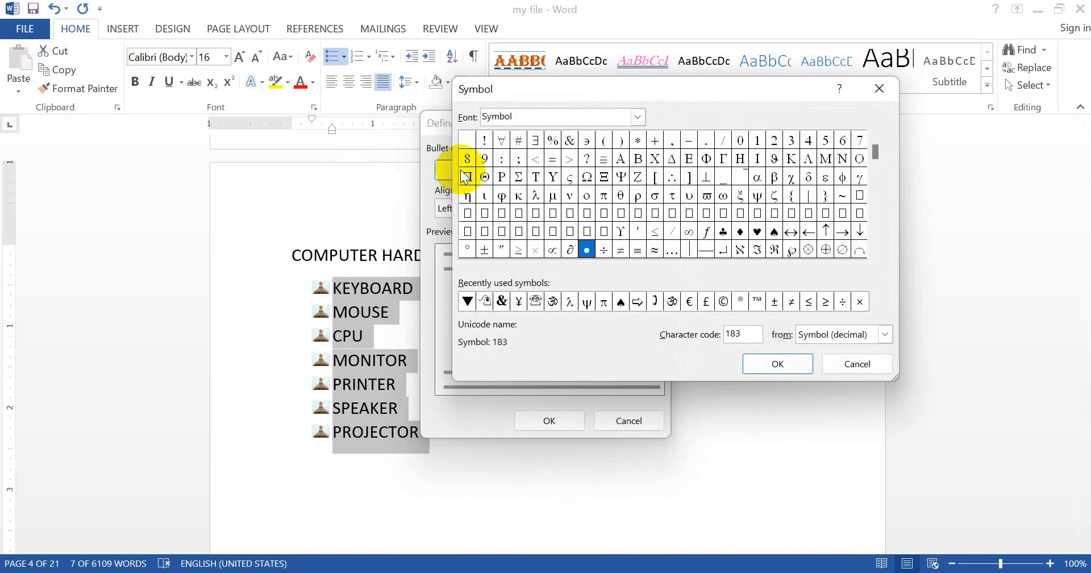
left_click(775, 254)
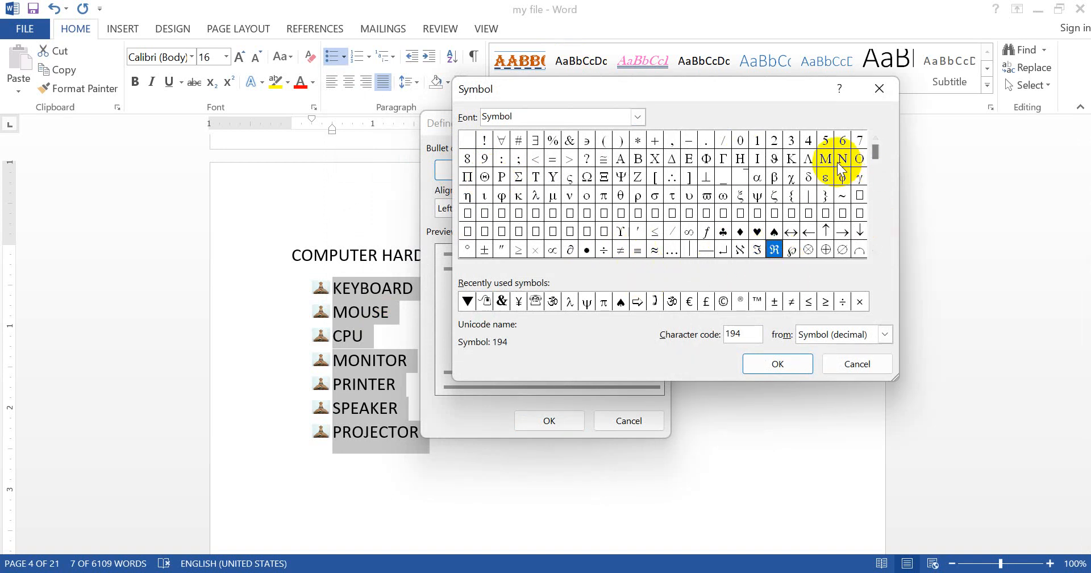
left_click(639, 196)
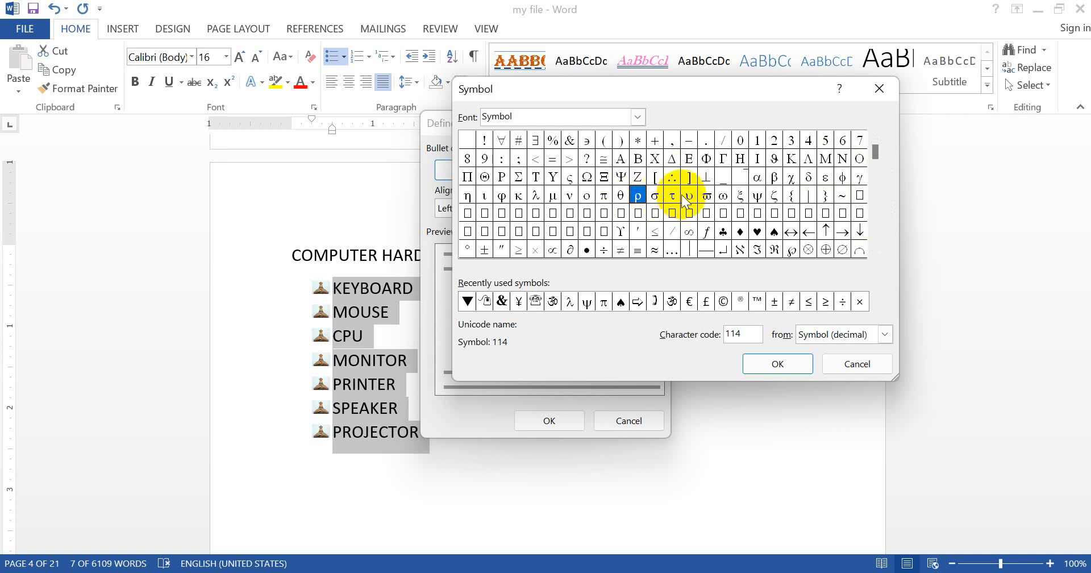
left_click(758, 196)
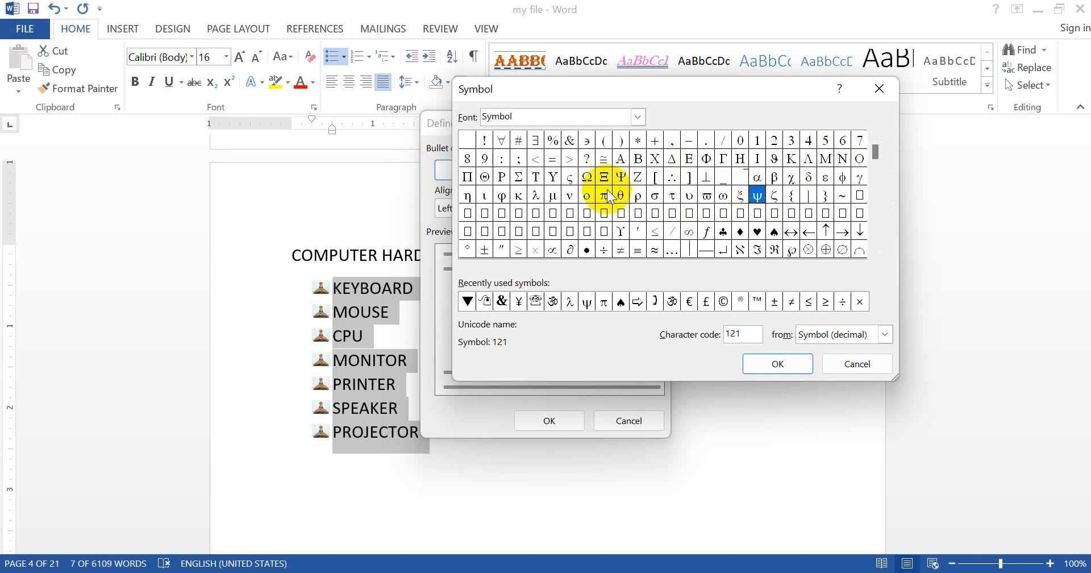
left_click(772, 363)
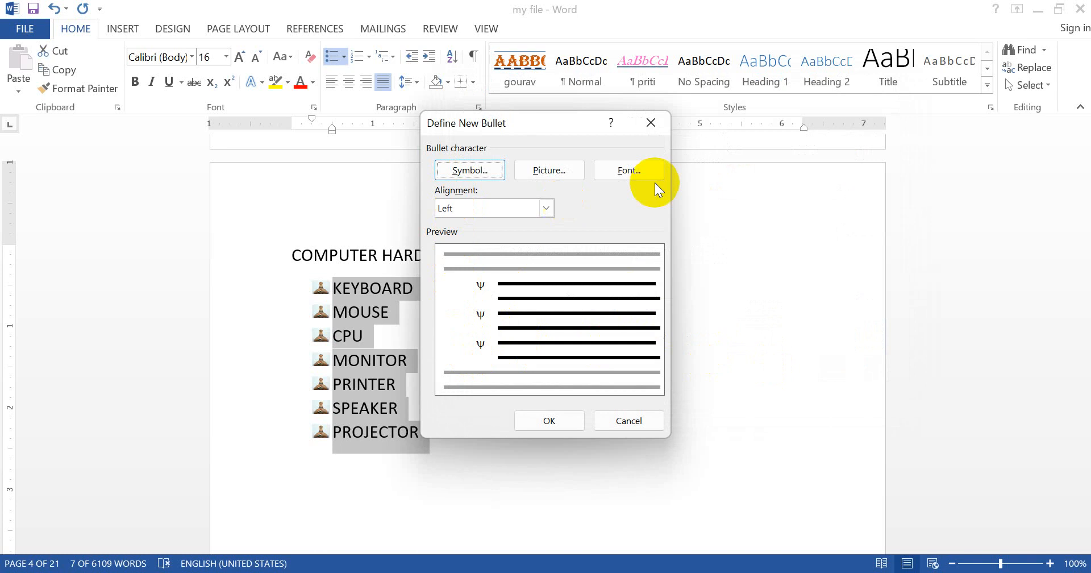
Format the ψ bullet's font as bold, size 16, in red.
left_click(635, 168)
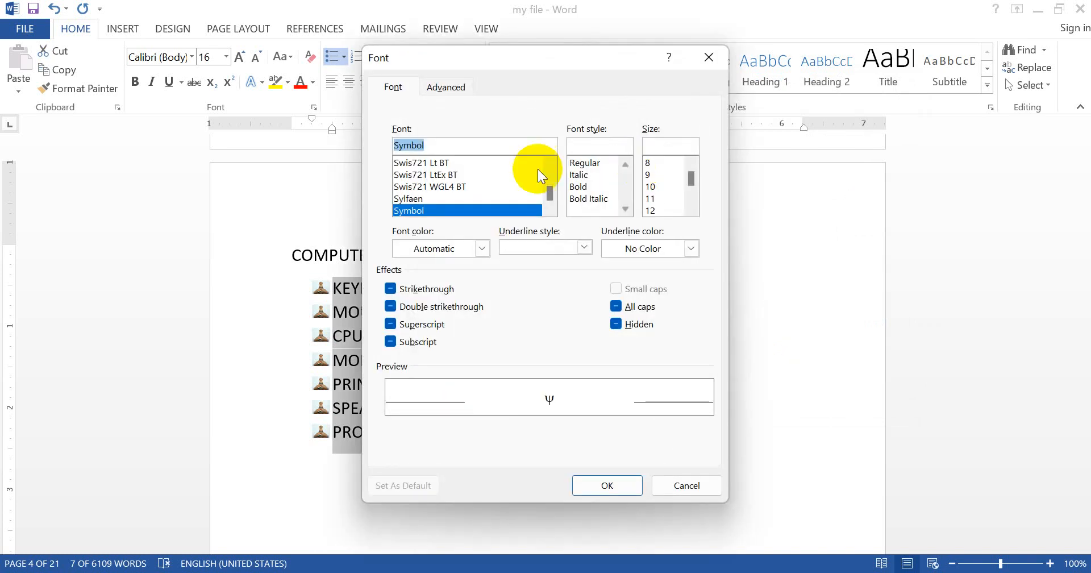
left_click(573, 188)
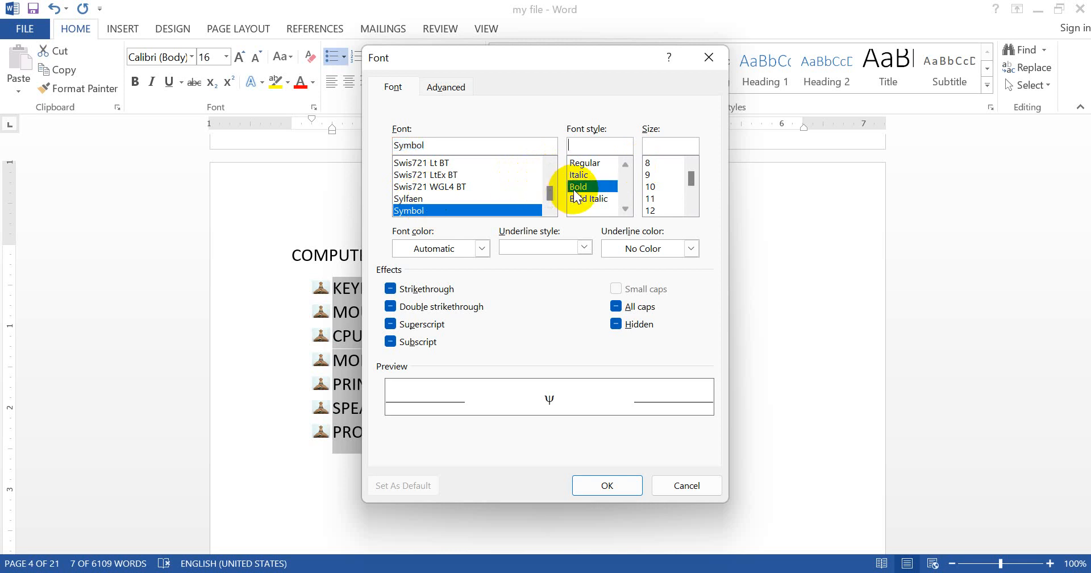
left_click(663, 207)
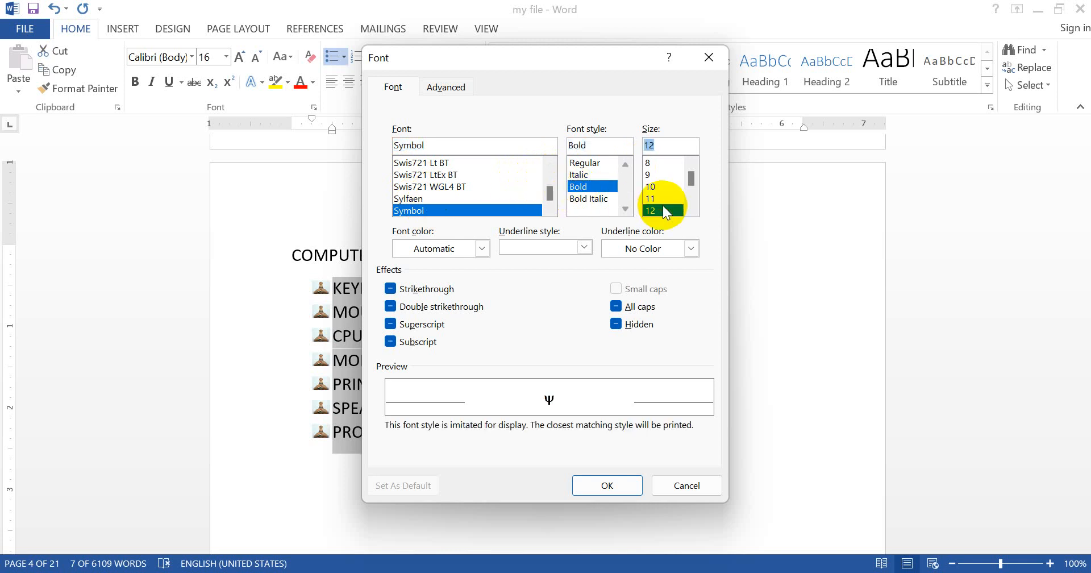
left_click(691, 209)
left_click(690, 209)
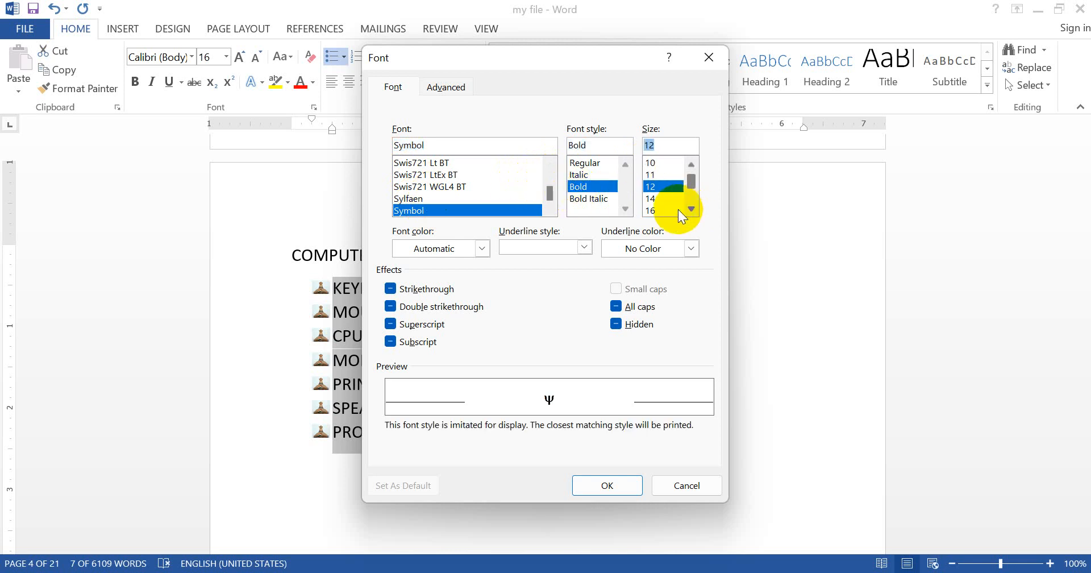
left_click(665, 210)
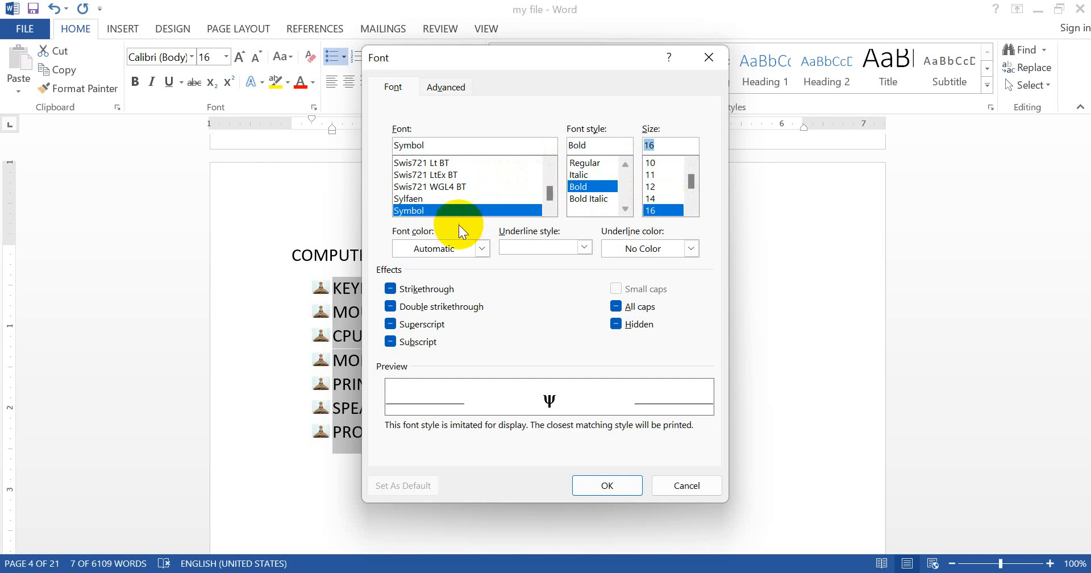
left_click(480, 248)
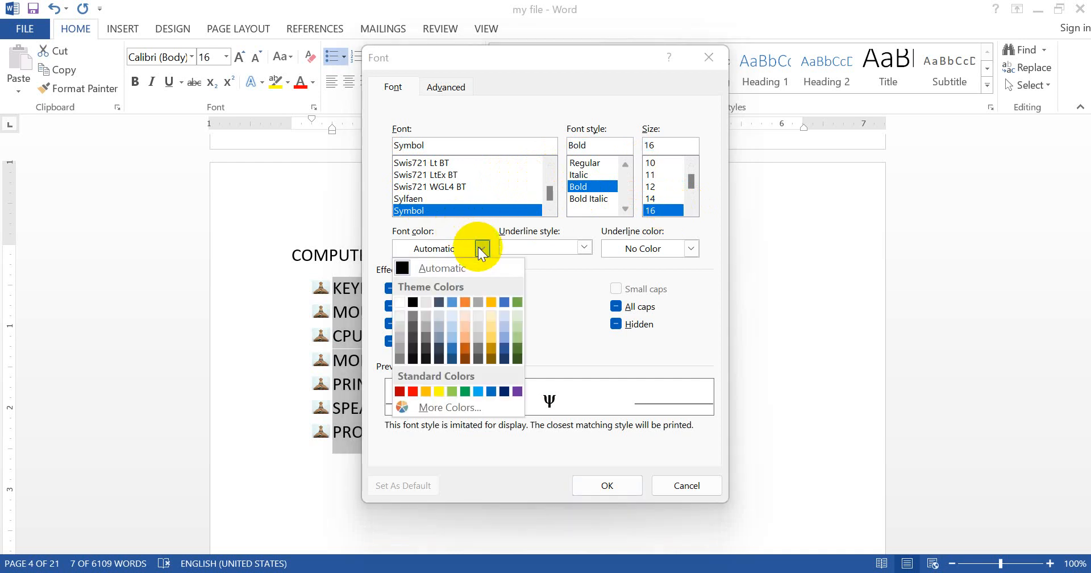
left_click(411, 391)
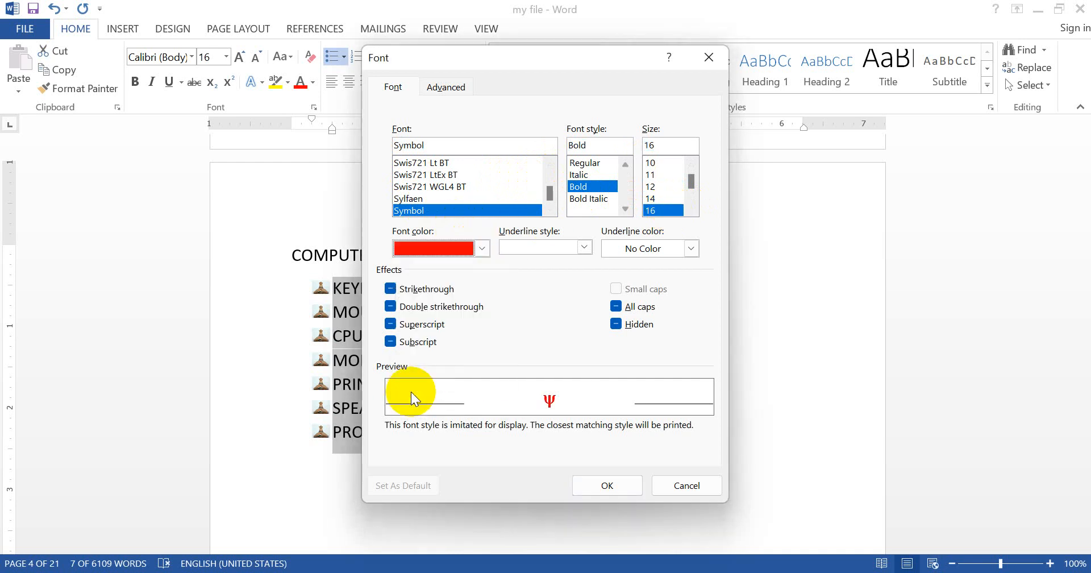
Give the ψ bullet a double underline in dark red and apply it to the hardware list.
left_click(580, 248)
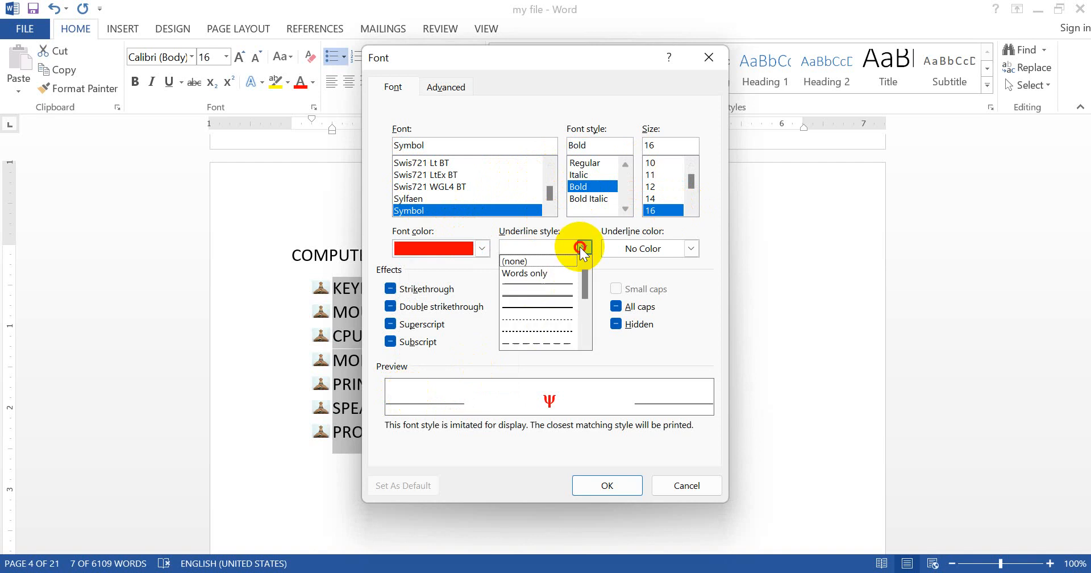
left_click(550, 297)
left_click(661, 251)
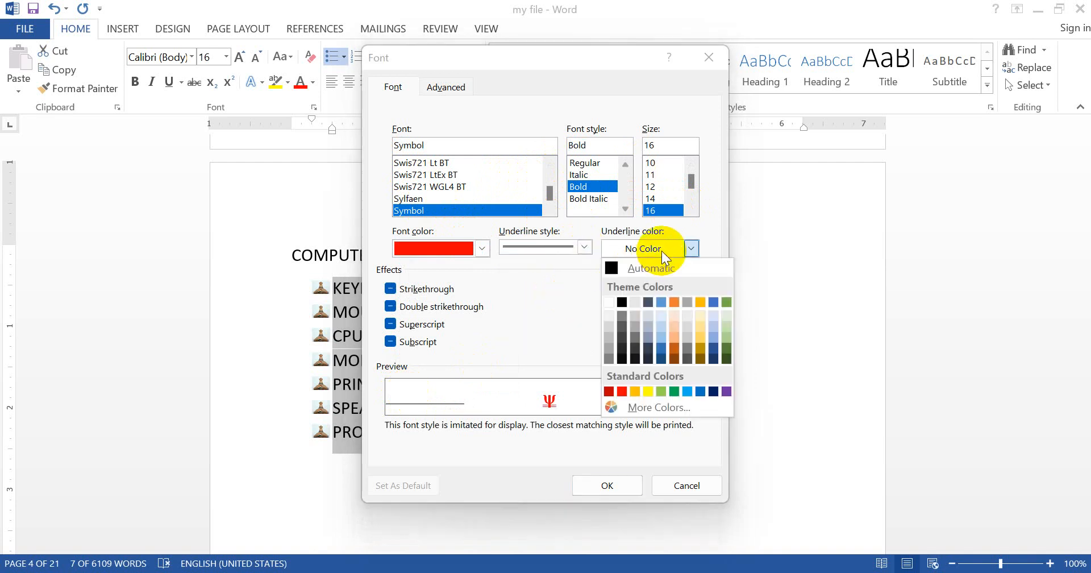
left_click(608, 391)
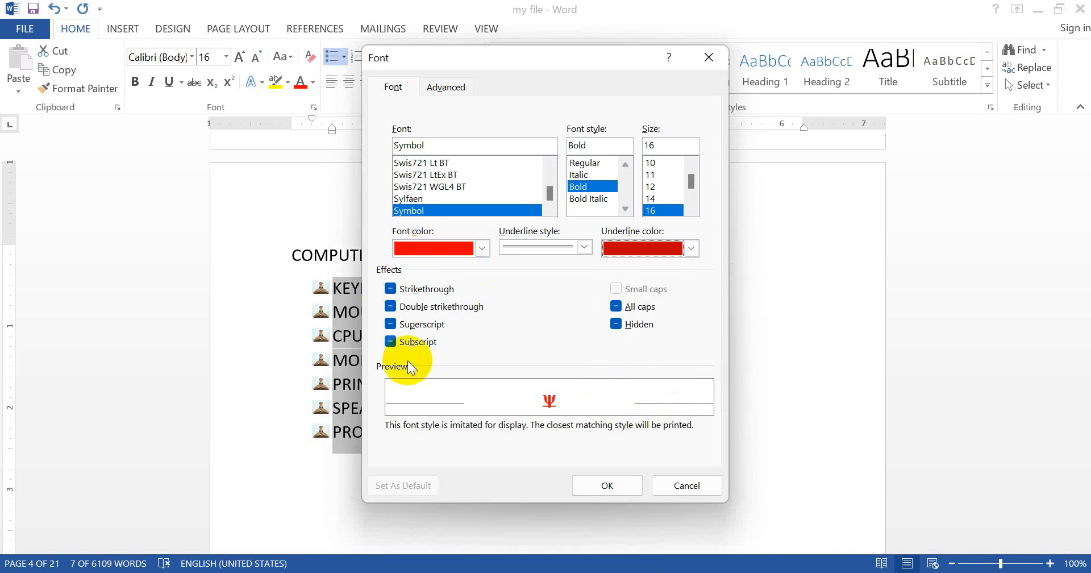
left_click(593, 487)
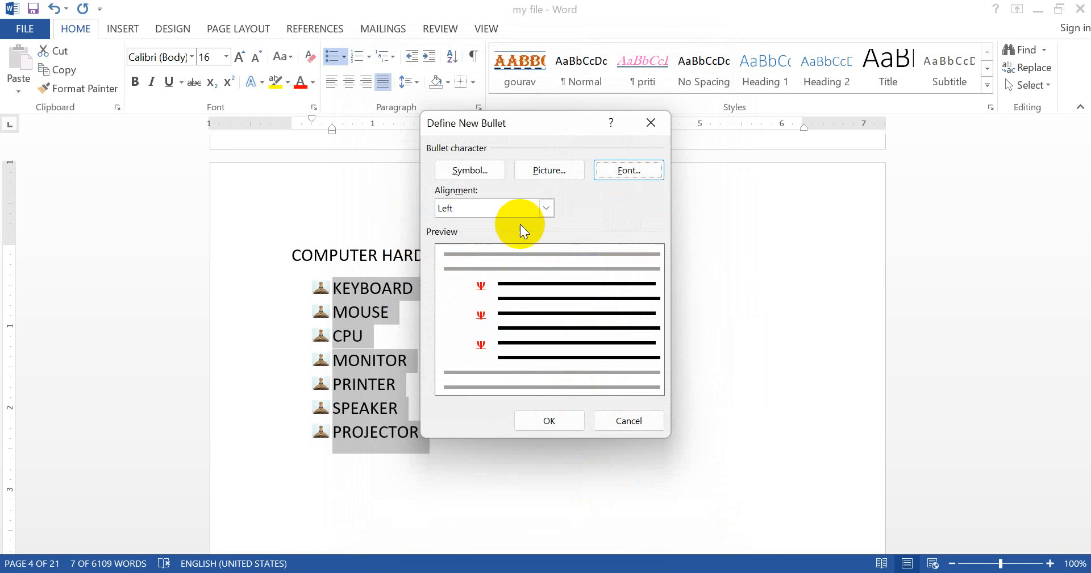
left_click(547, 422)
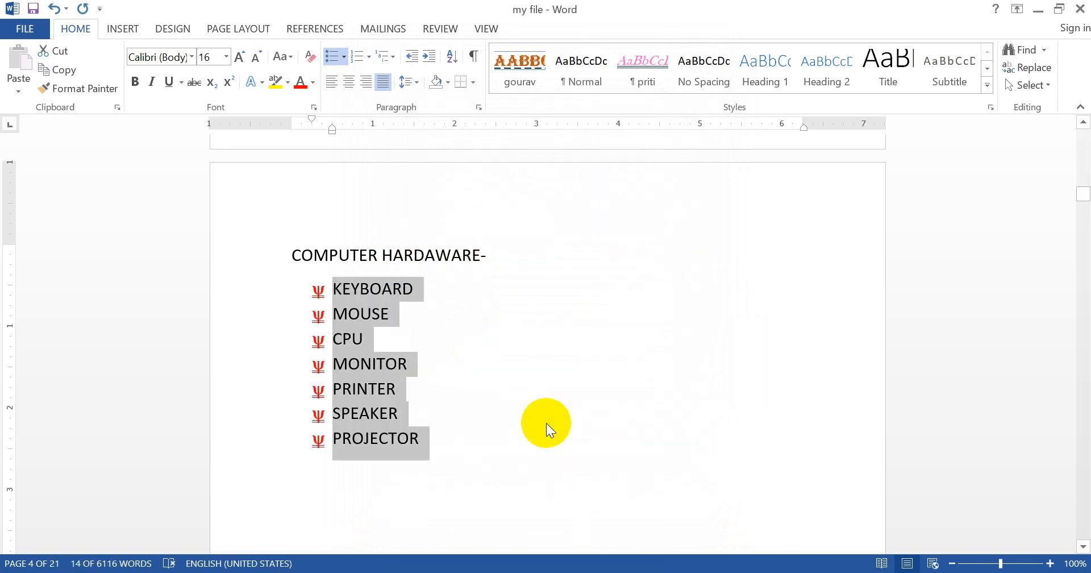
Define another new bullet using the yin-yang character, code 91, from the Wingdings font.
left_click(342, 57)
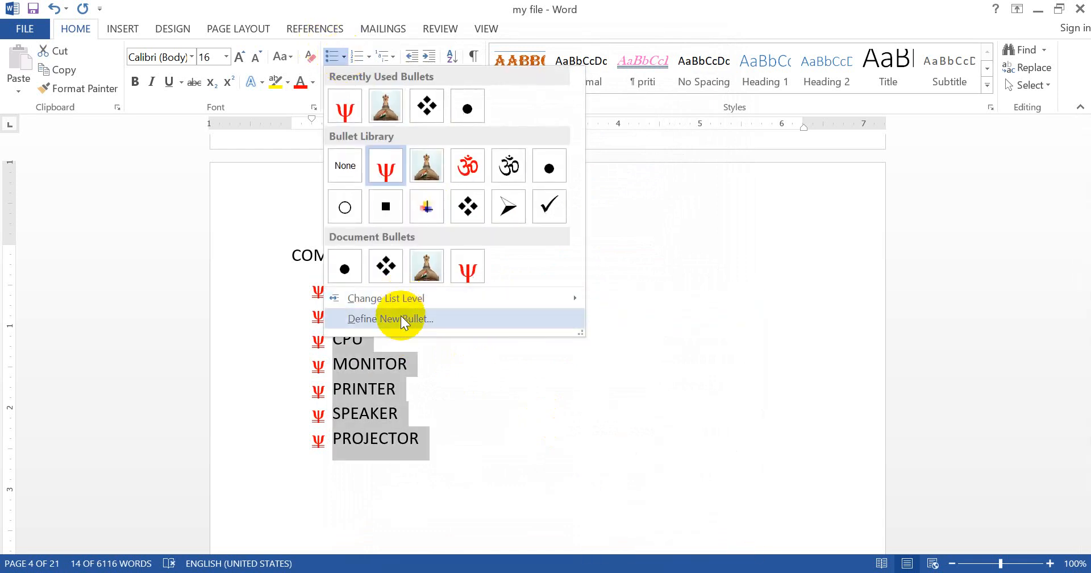
left_click(400, 317)
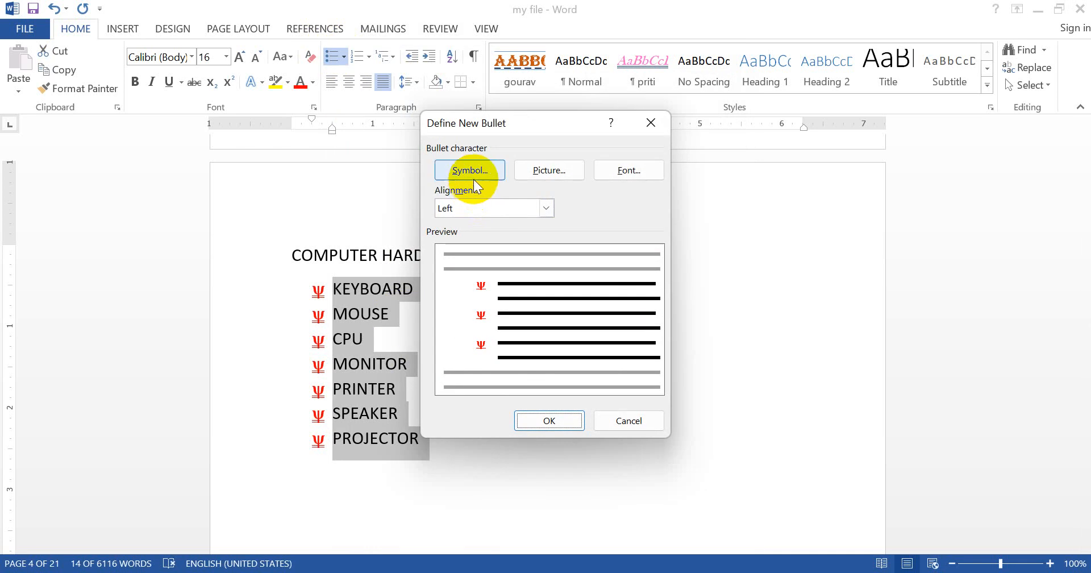
left_click(474, 178)
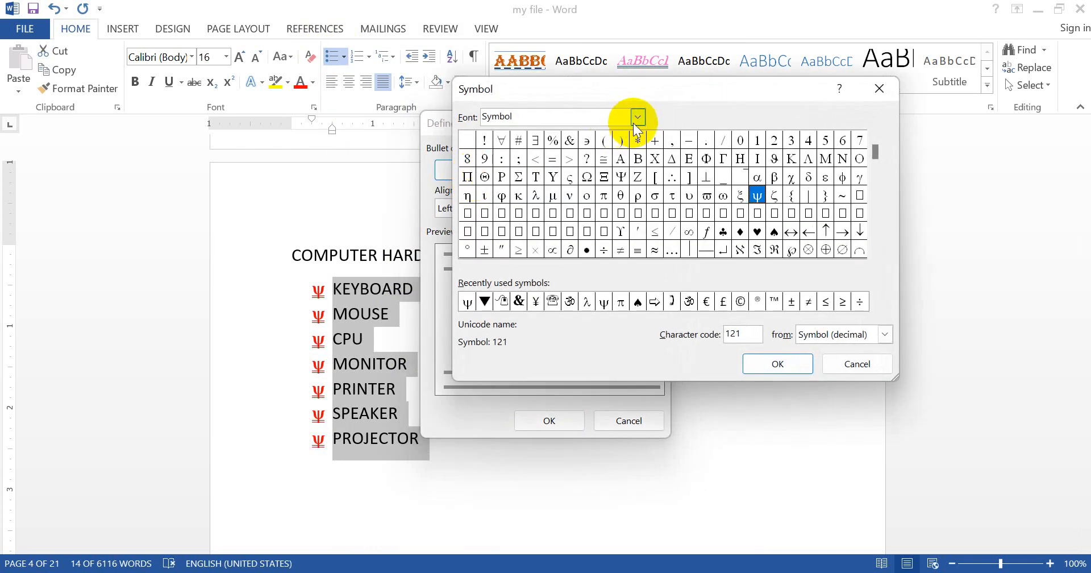
left_click(640, 115)
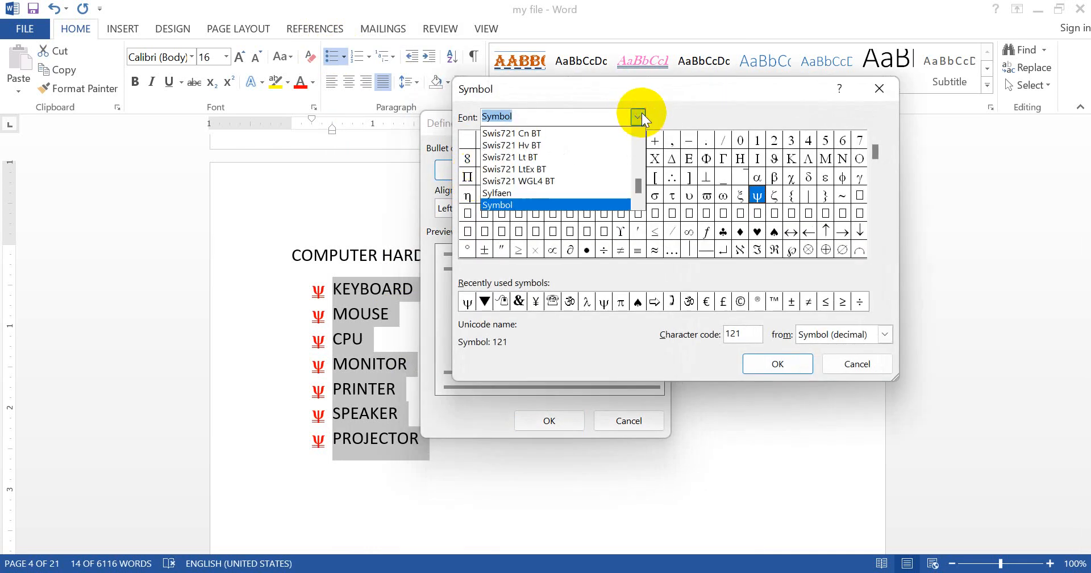
type("WIN")
key("Down")
key("Down")
key("Down")
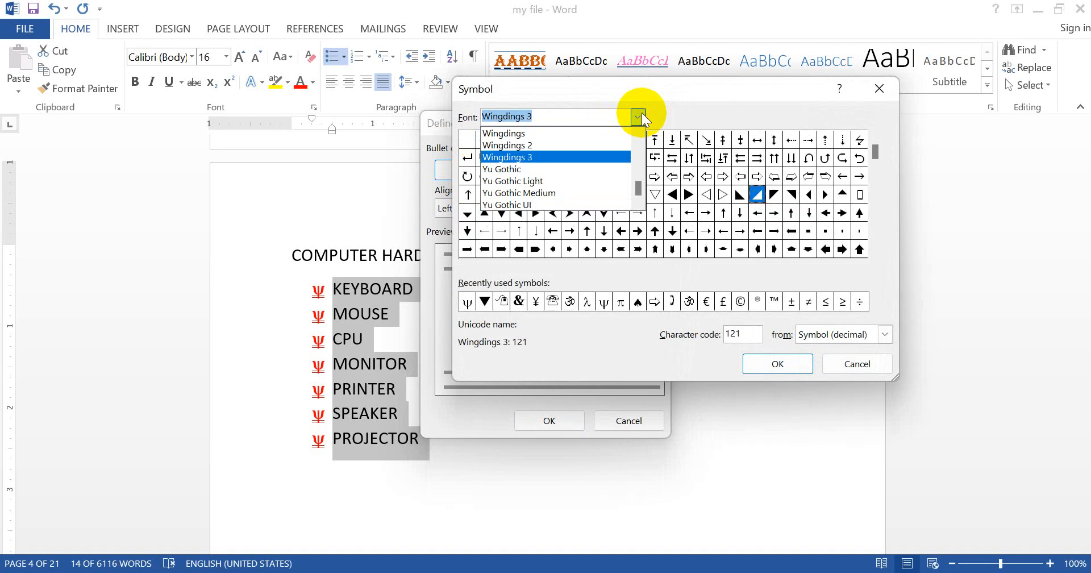
key("Up")
key("Up")
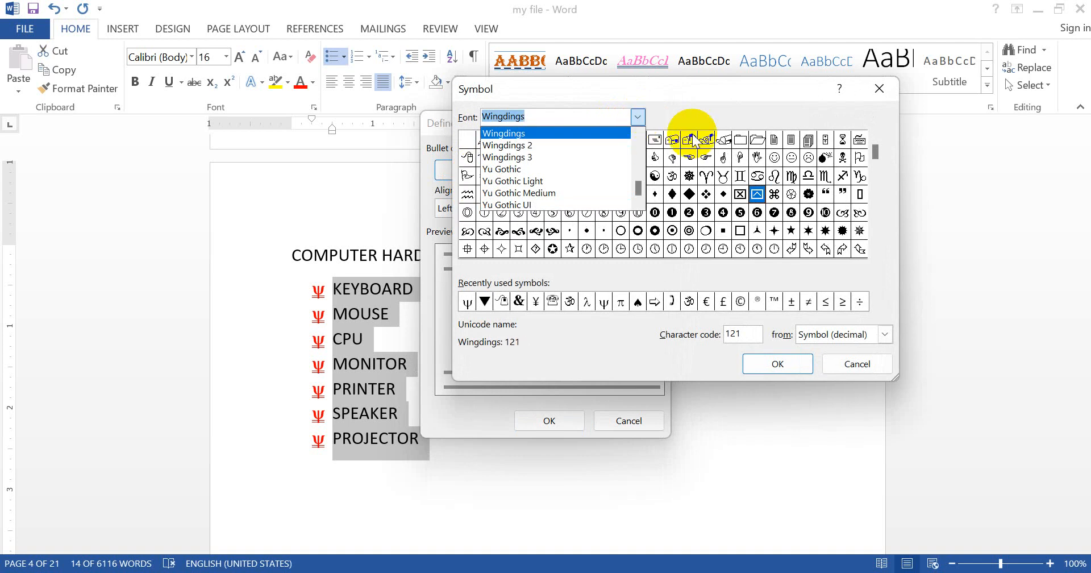
left_click(588, 132)
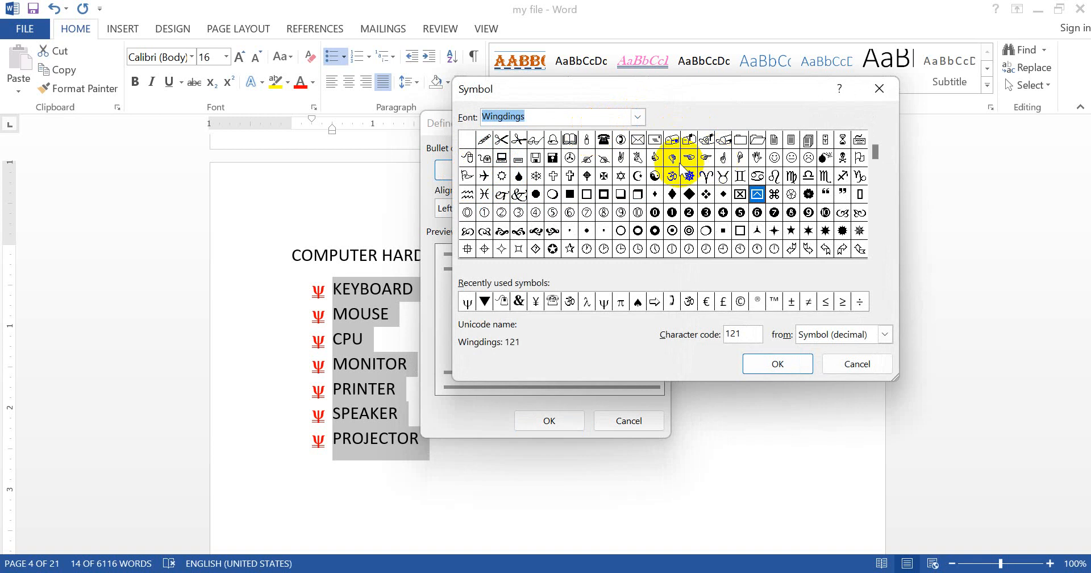
left_click(654, 176)
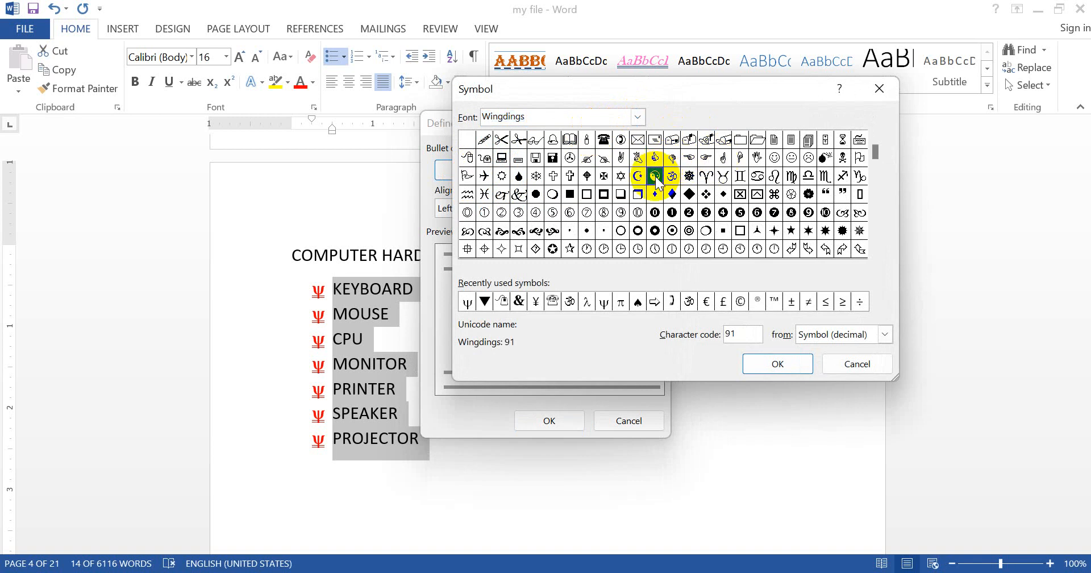
left_click(796, 363)
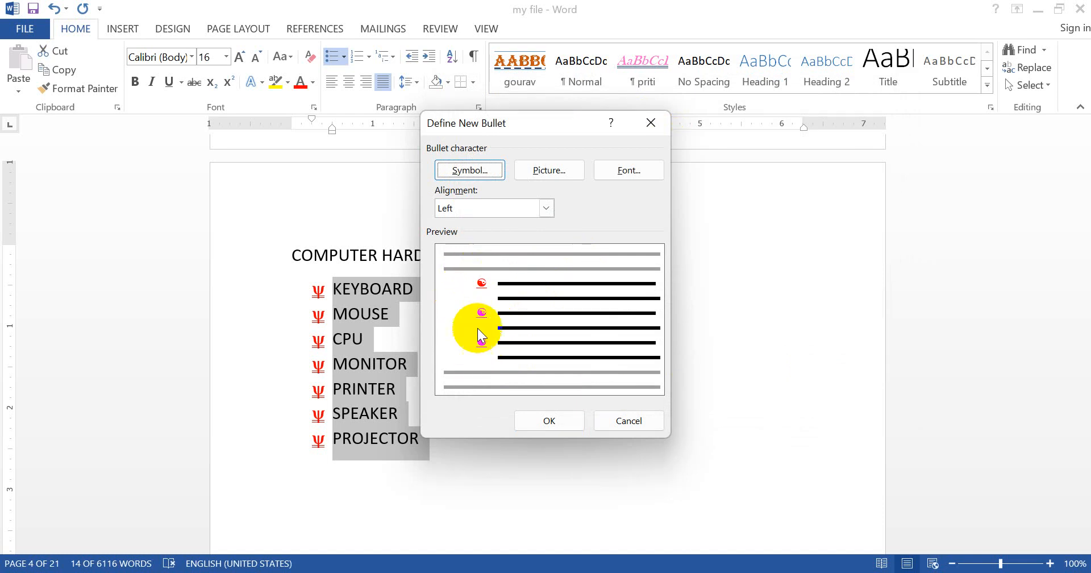
Change the yin-yang bullet's font color to dark blue and apply it to the hardware list.
left_click(615, 173)
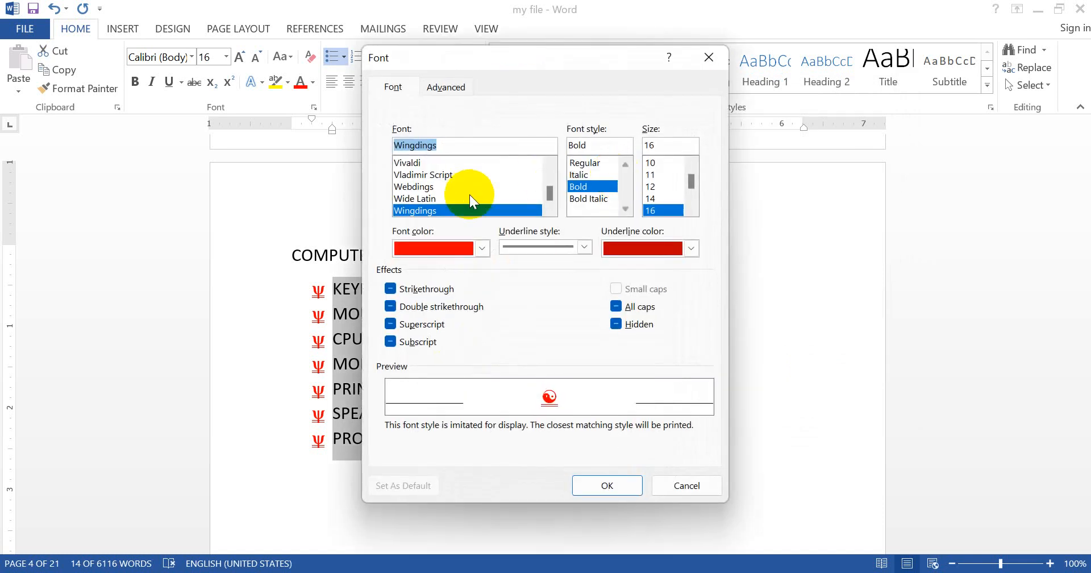
left_click(451, 249)
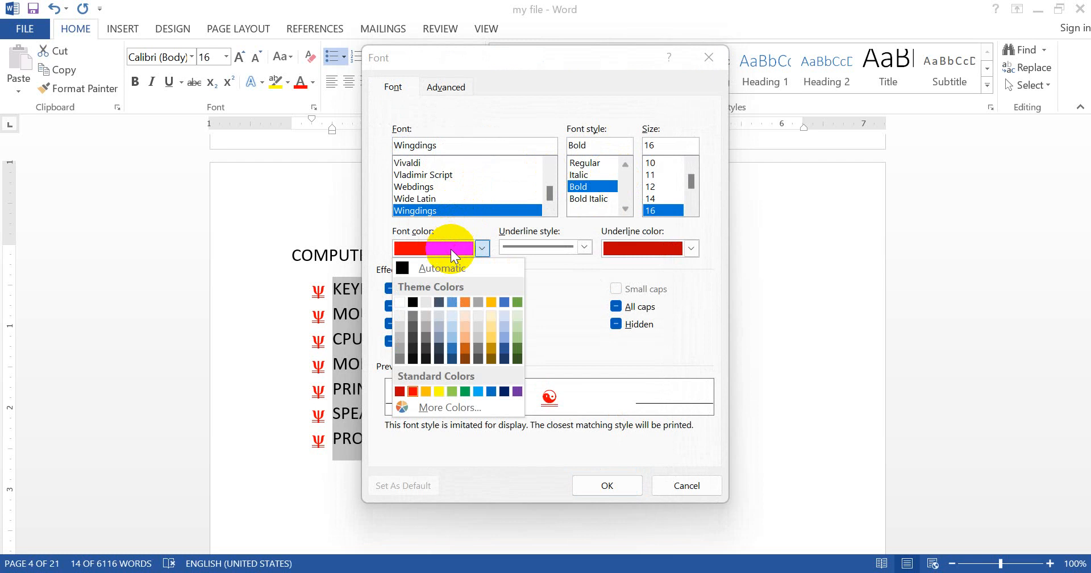
left_click(504, 357)
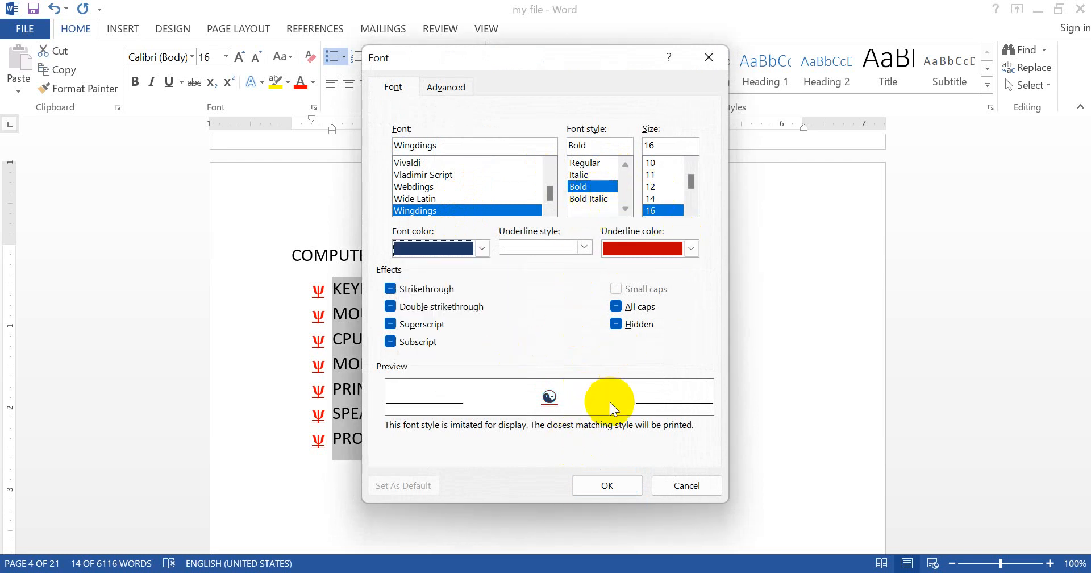
left_click(605, 485)
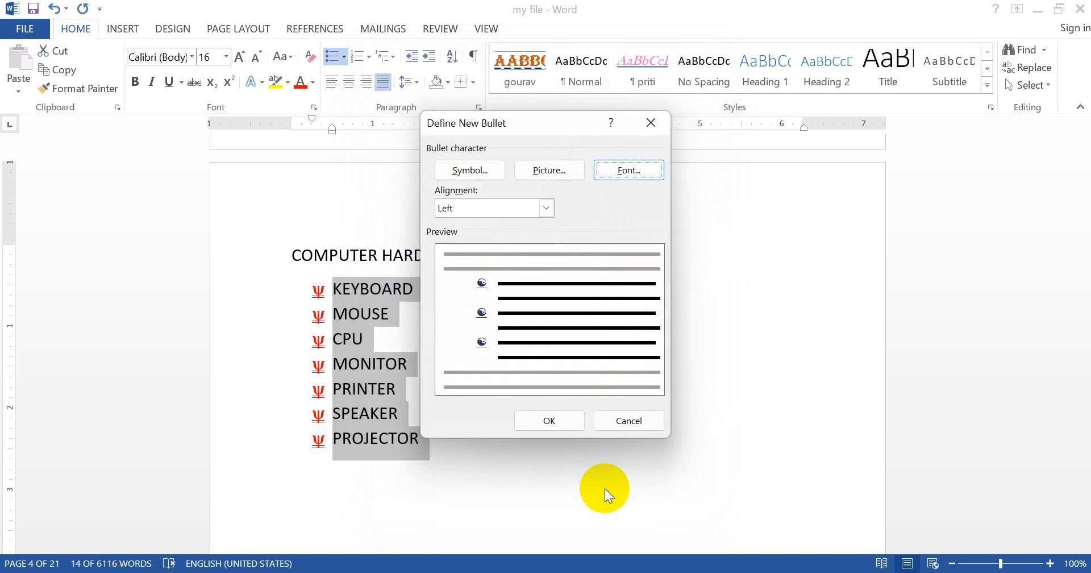
left_click(557, 418)
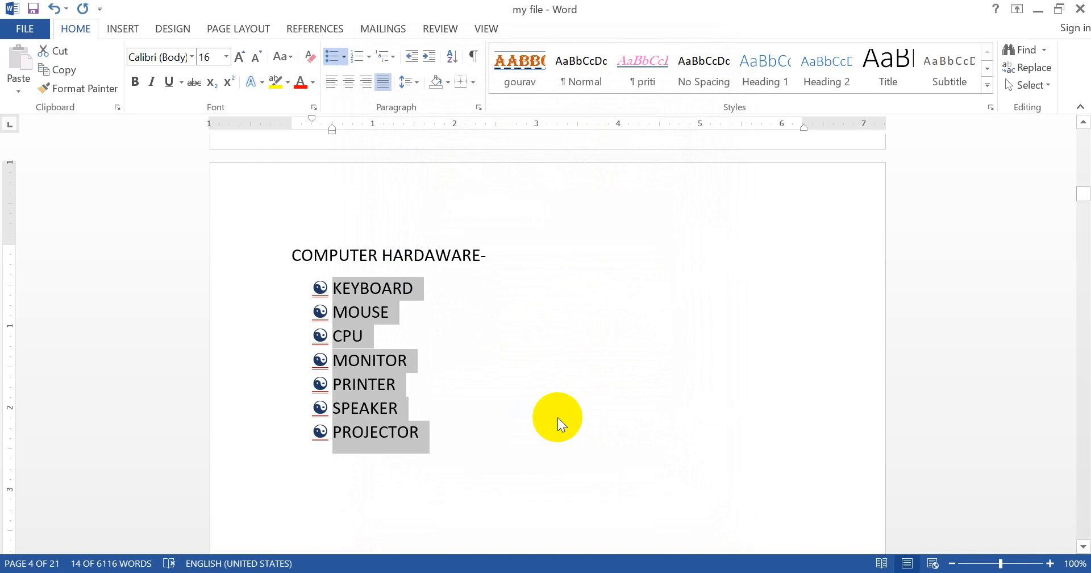
Add the heading GENERATION OF COMPUTER below the hardware list and start a new line.
left_click(517, 469)
type("G")
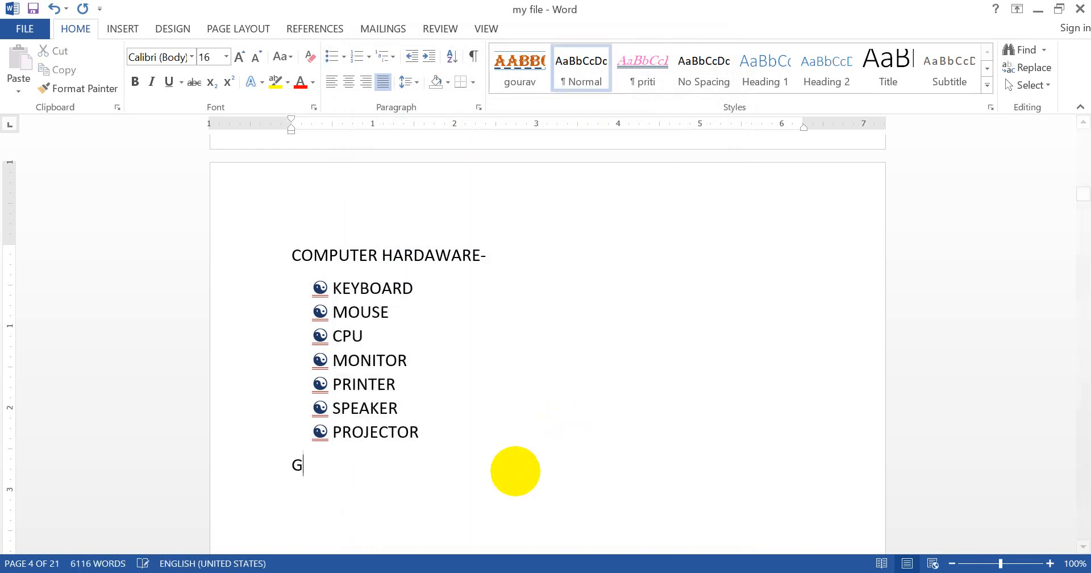
type("ENERATION")
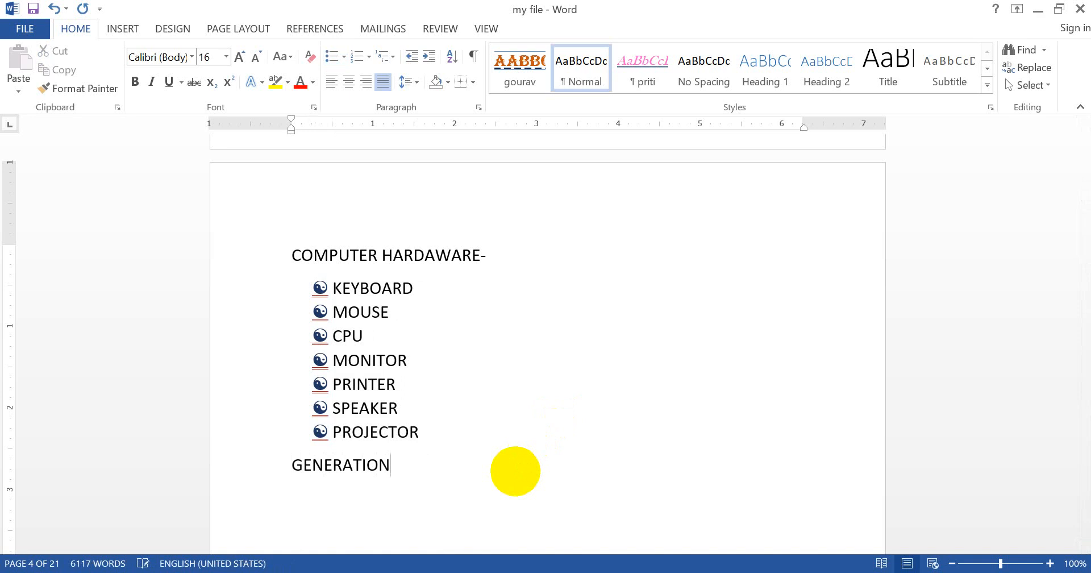
type(" OF COMPU")
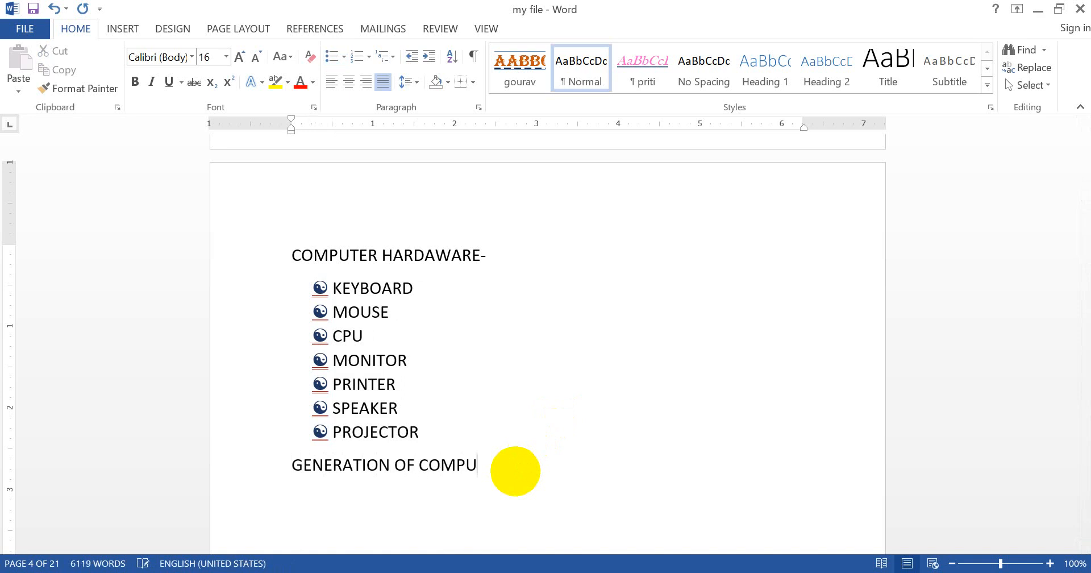
type("TER")
key("Return")
type("1.")
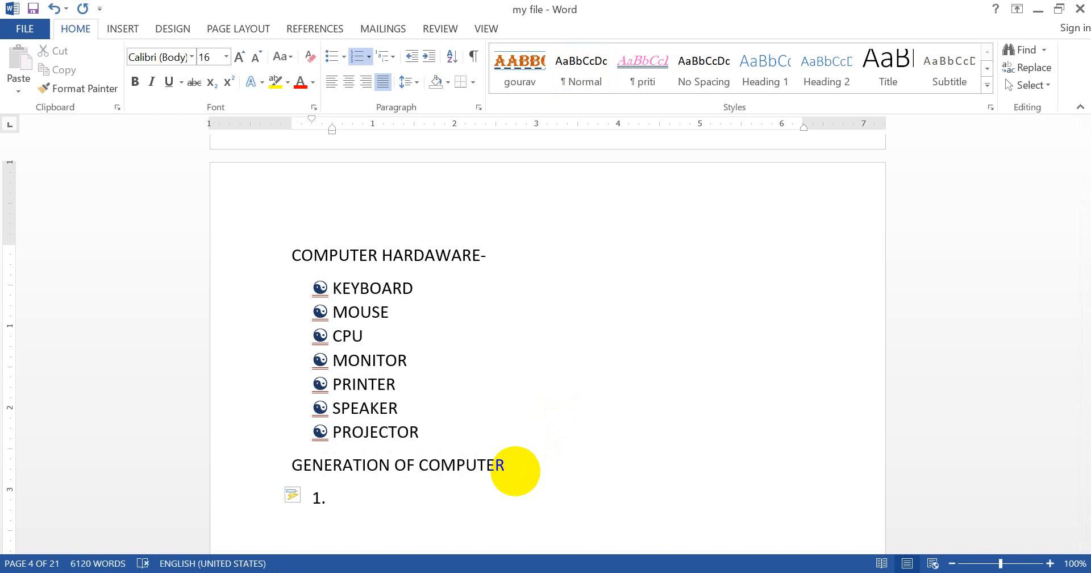
key("BackSpace")
key("BackSpace")
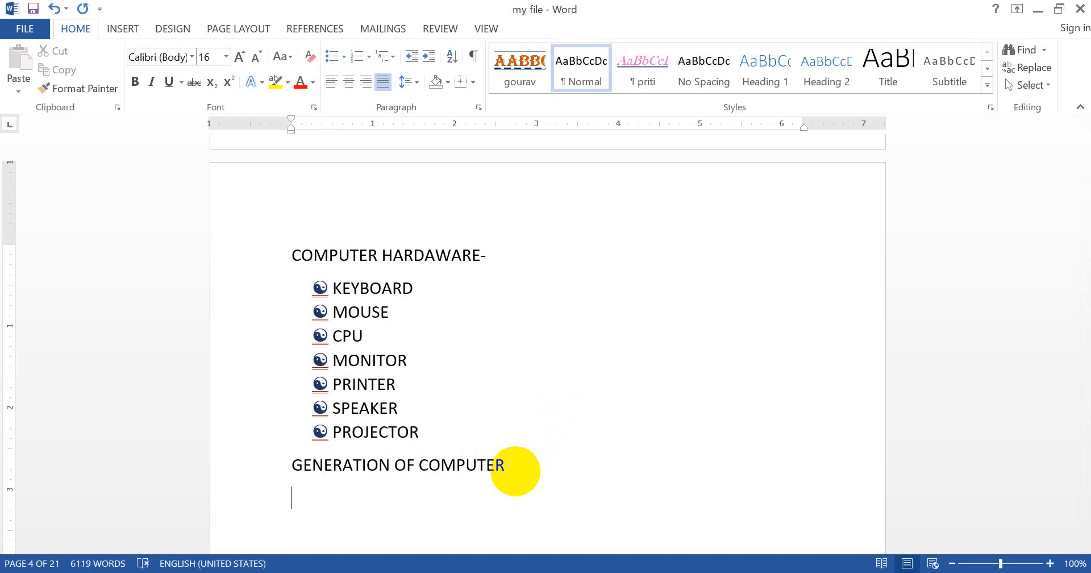
Enter FIRST GENERATION and SECOND GENERATION as separate lines under the GENERATION OF COMPUTER heading.
type("FIRST GE")
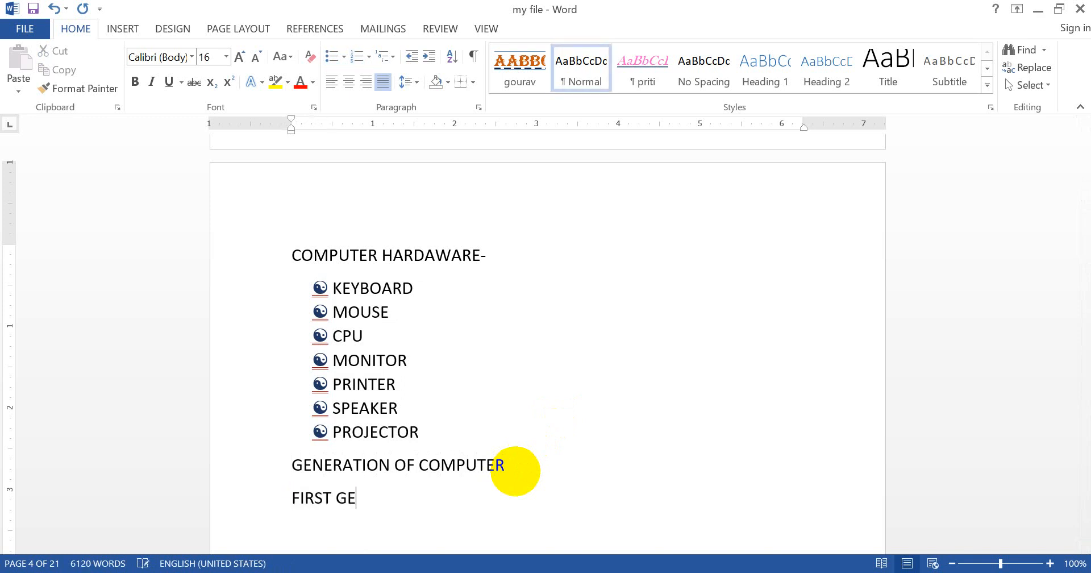
type("NERATION")
key("Return")
type("SEC")
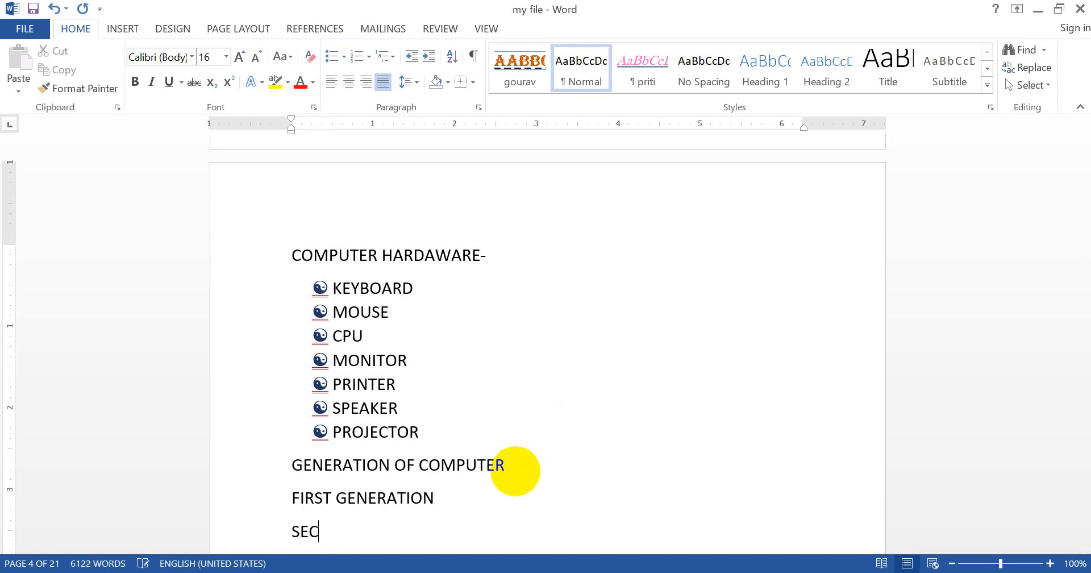
type("OND GENDR")
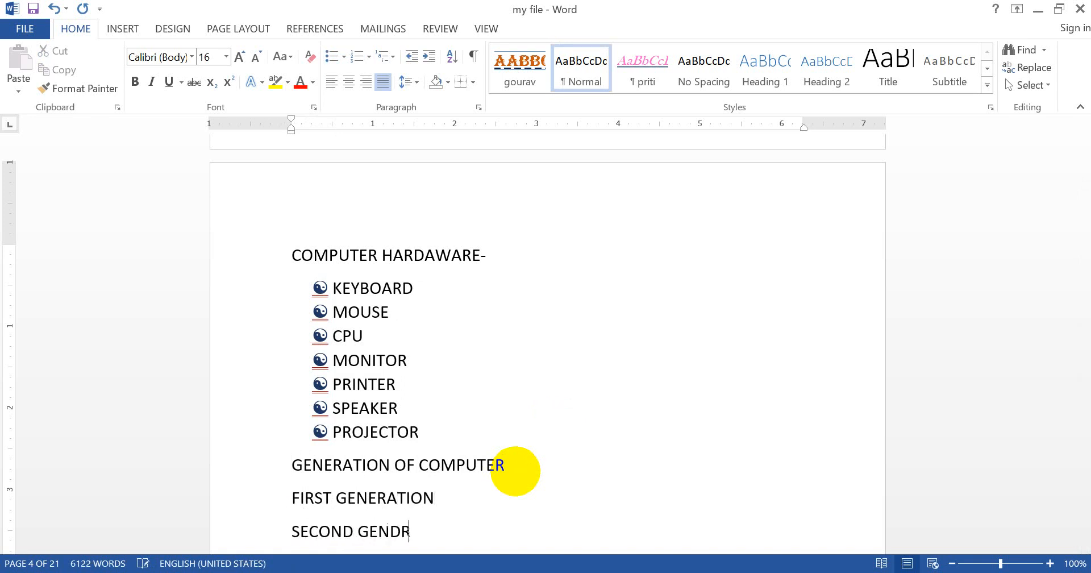
key("BackSpace")
key("BackSpace")
type("R")
key("BackSpace")
type("ERATION")
key("Return")
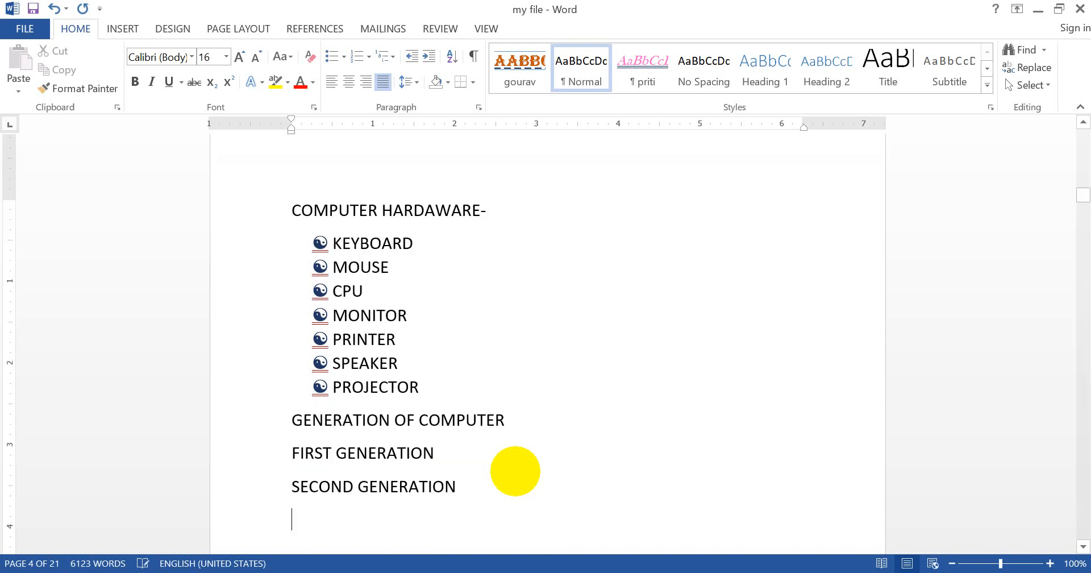
Enter FOURTH GENERATION on the line below SECOND GENERATION.
type("FOU")
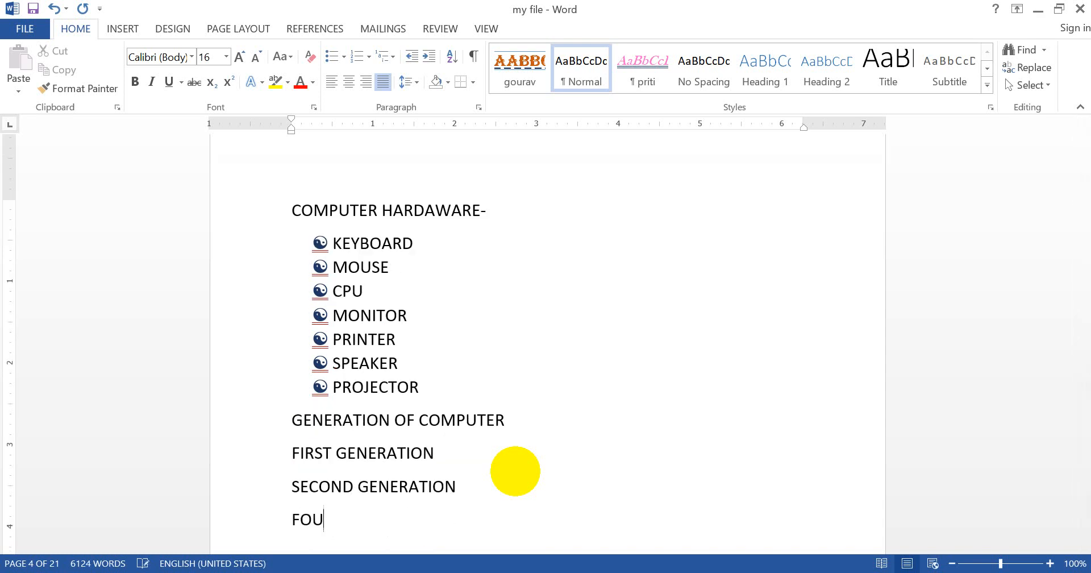
type("RTH GENE")
key("BackSpace")
type("R")
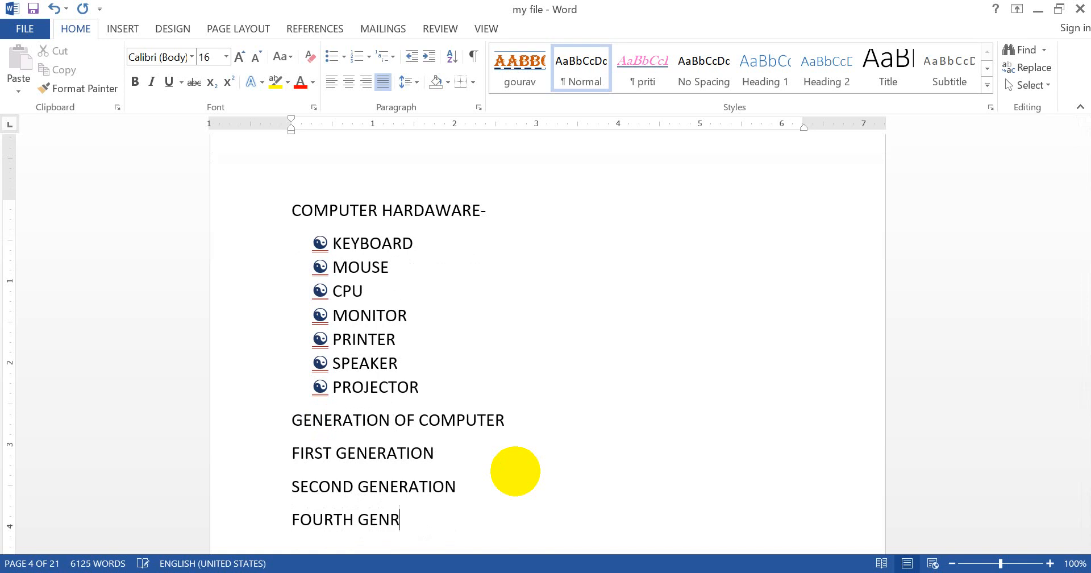
key("BackSpace")
type("ERATION")
Insert a THIRD GENERATION line between SECOND GENERATION and FOURTH GENERATION.
left_click(505, 500)
key("Return")
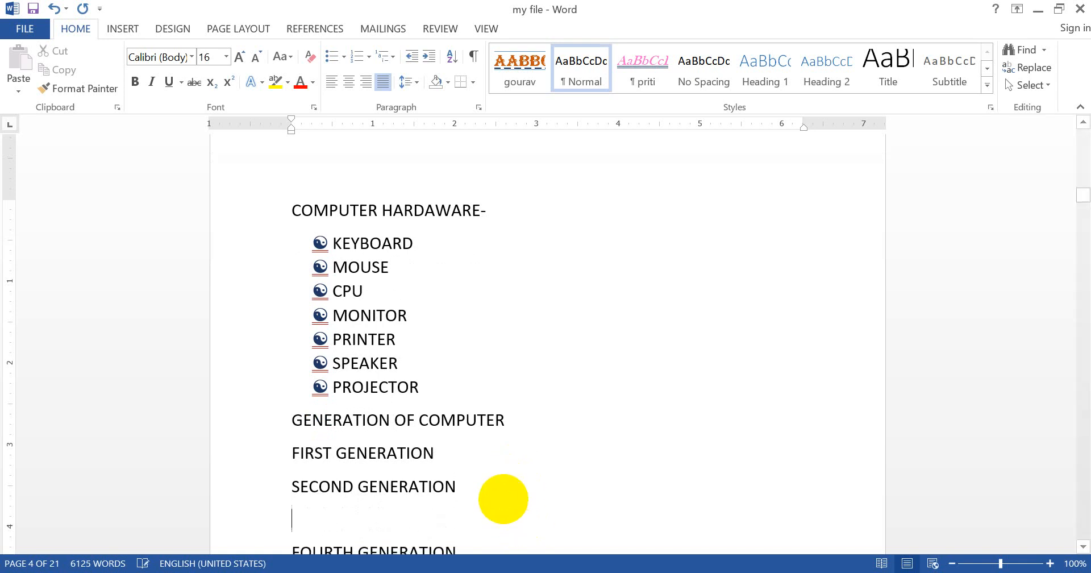
type("THIRD GENDR")
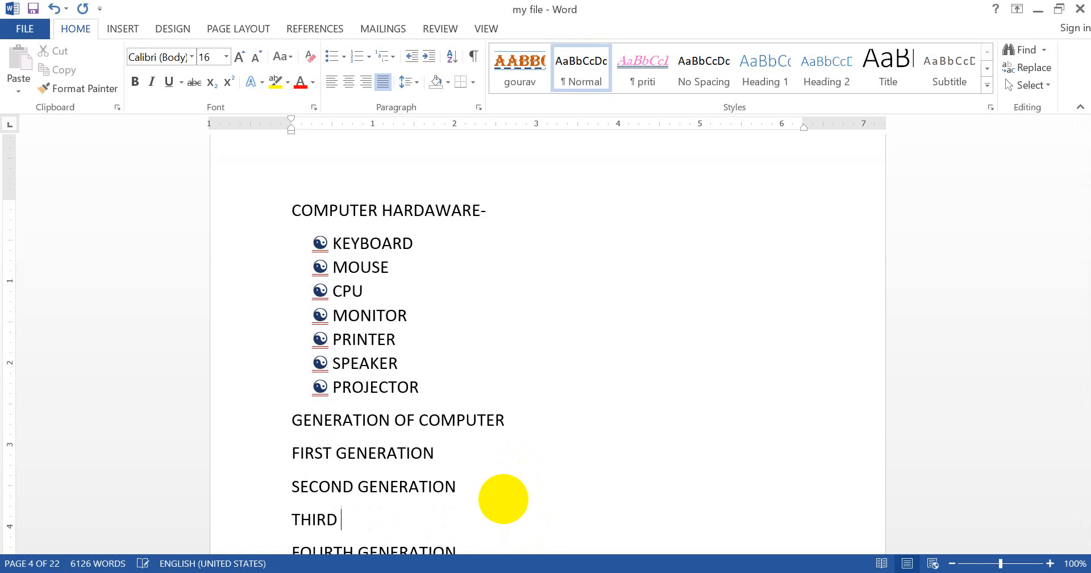
key("BackSpace")
key("BackSpace")
type("ERATION")
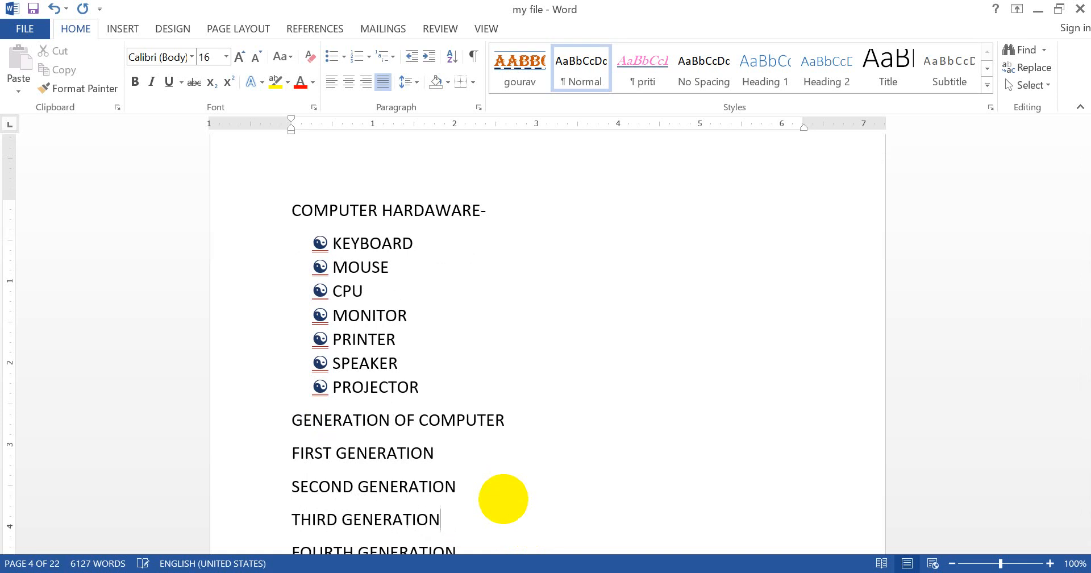
Add FIFTH GENERATION on its own line below FOURTH GENERATION and start a new line.
key("Return")
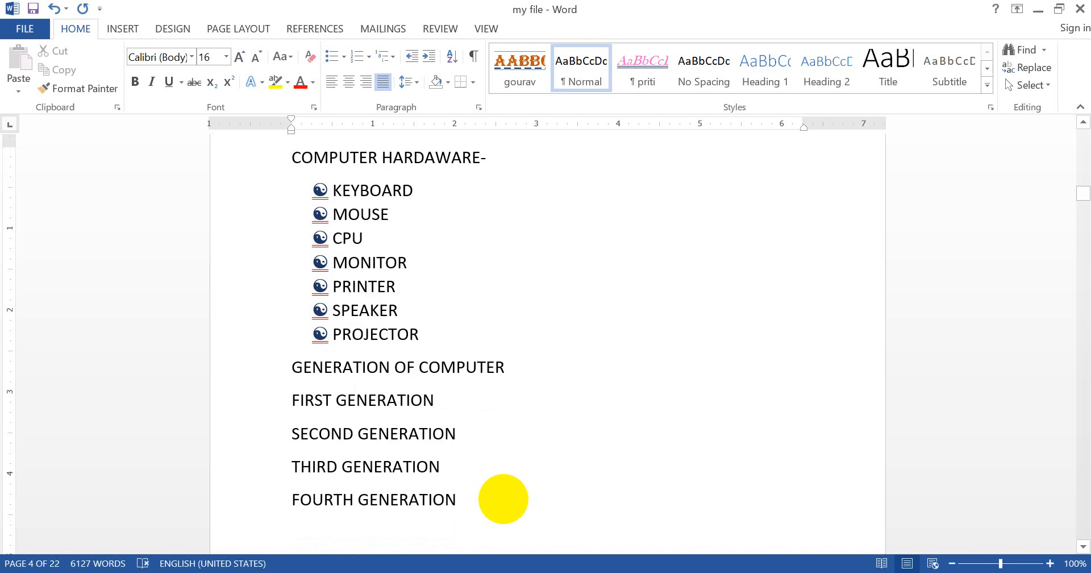
key("Left")
key("Right")
key("Return")
type("FIFTH GENE")
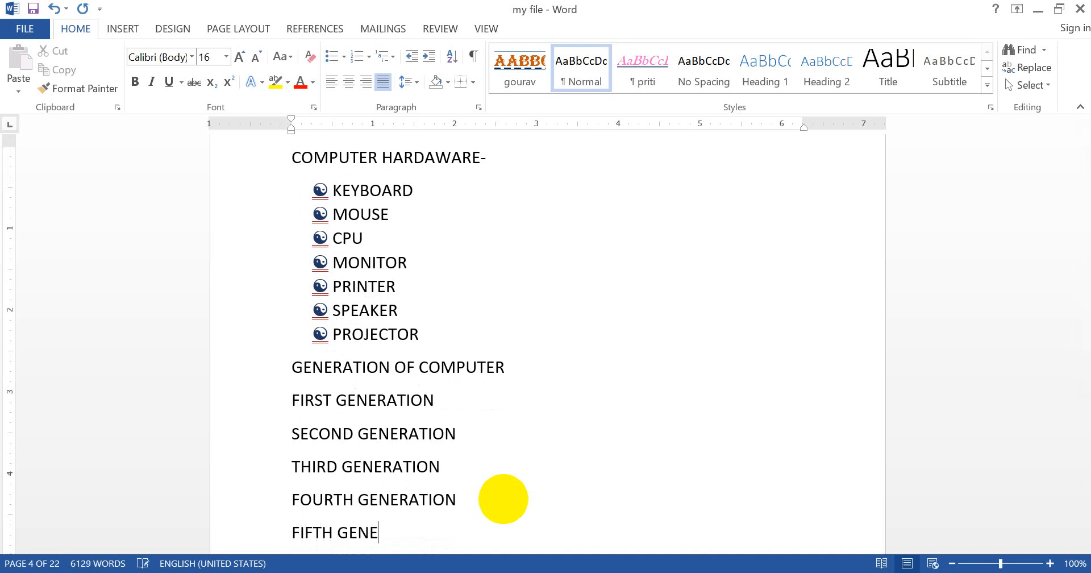
type("RATION")
key("Return")
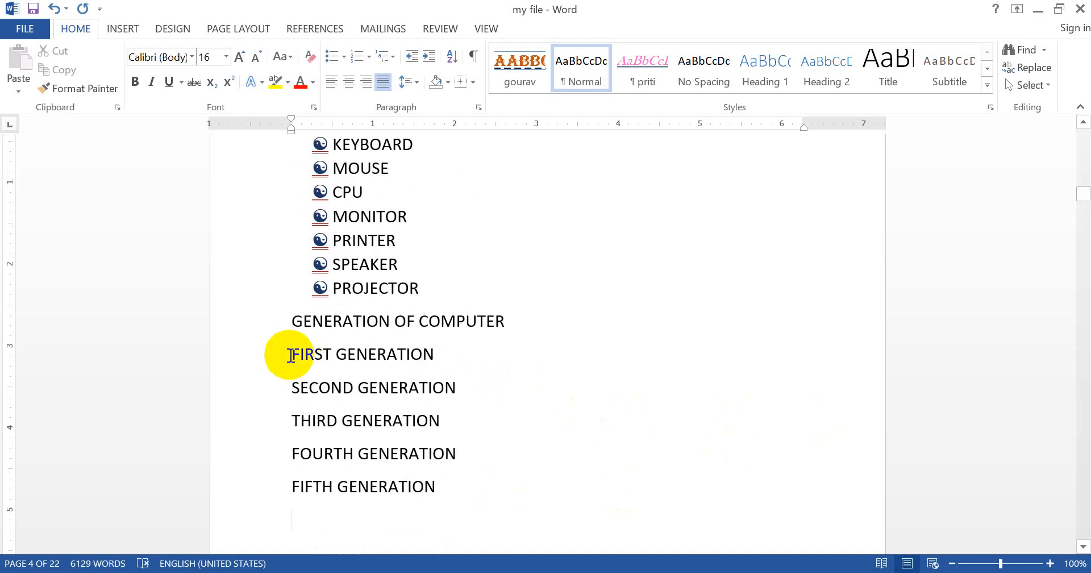
Number the five generation lines with a newly defined number format in the First, Second, Third style.
left_click_drag(290, 355, 451, 509)
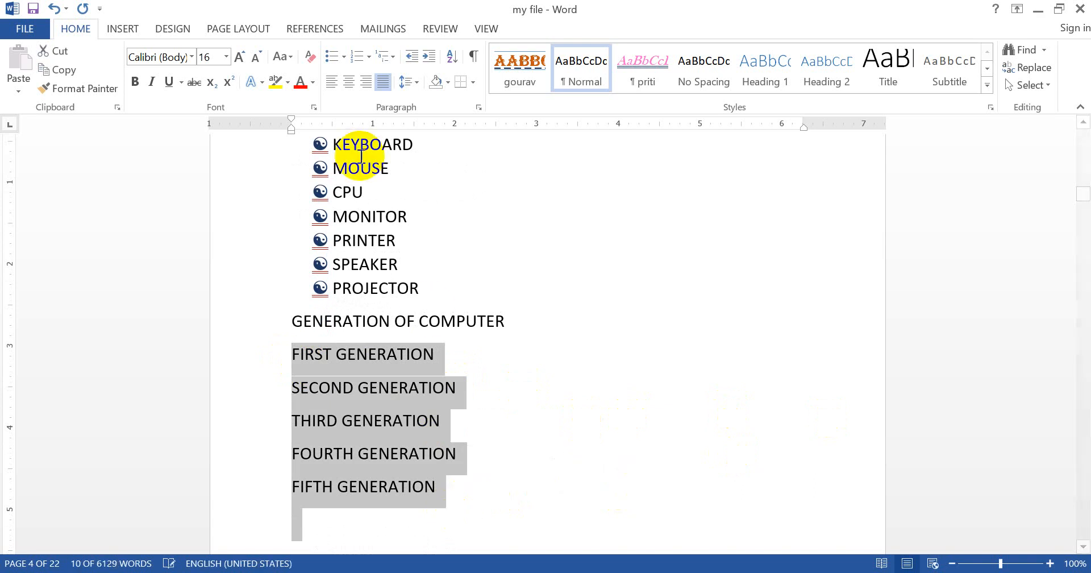
left_click(363, 59)
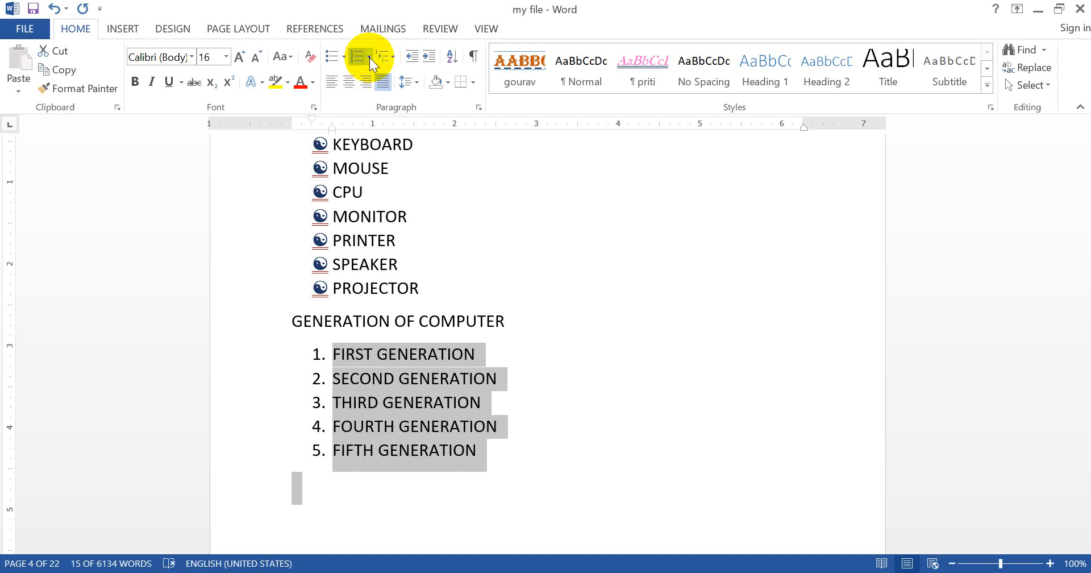
left_click(369, 57)
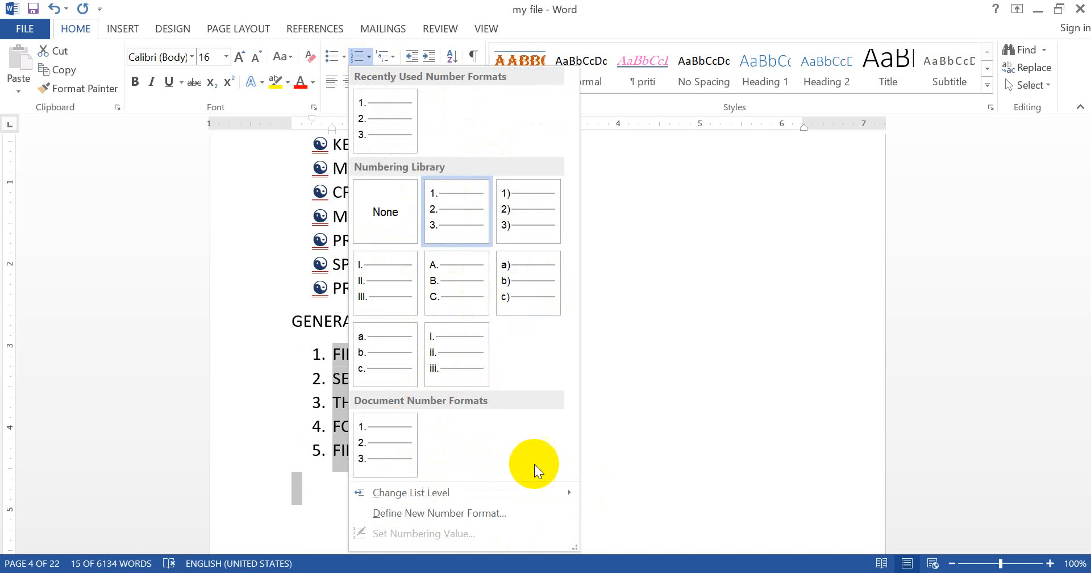
left_click(408, 513)
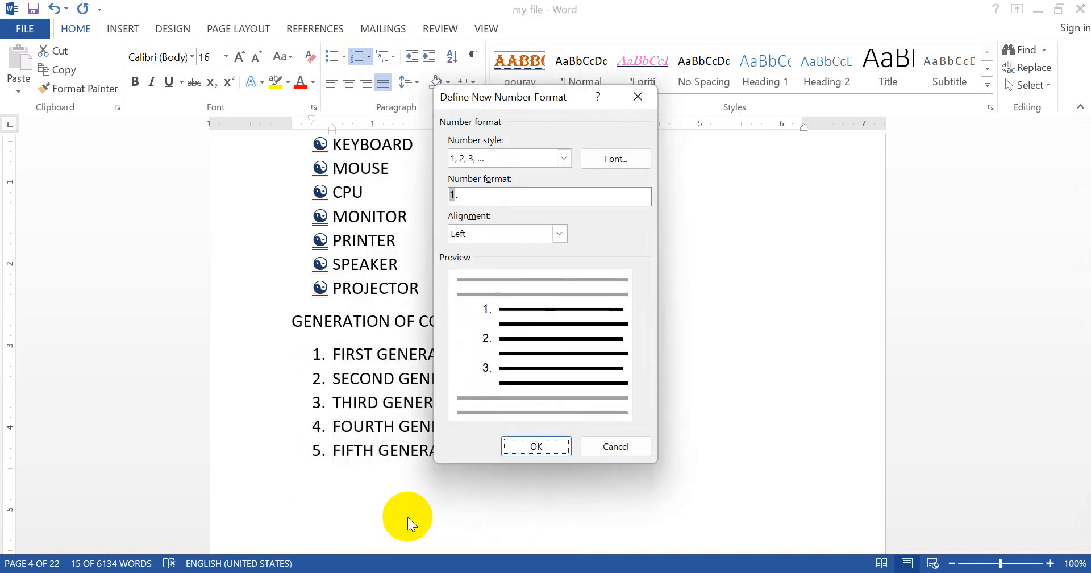
left_click(563, 159)
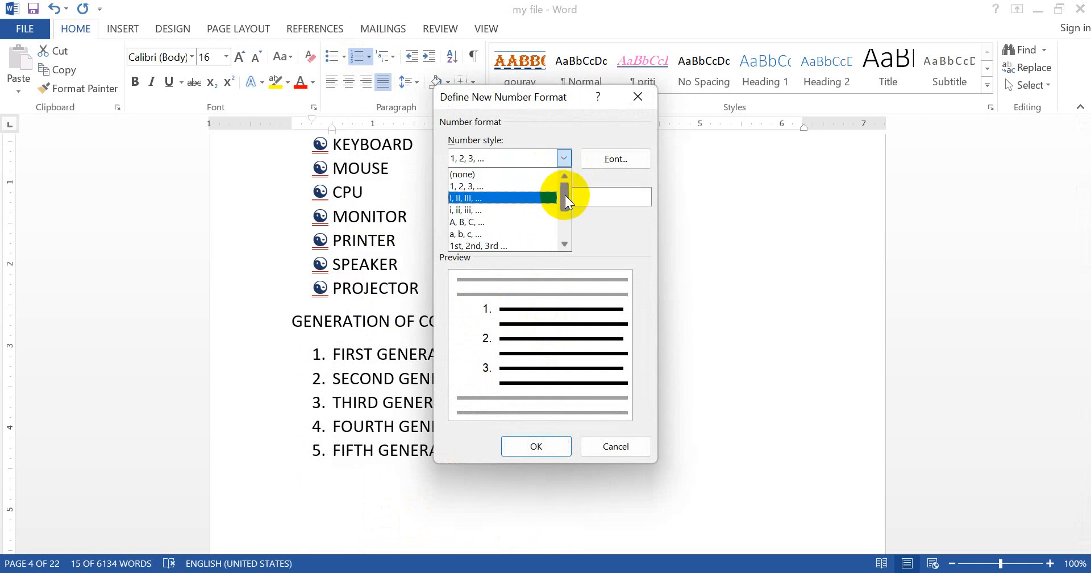
left_click_drag(565, 196, 558, 232)
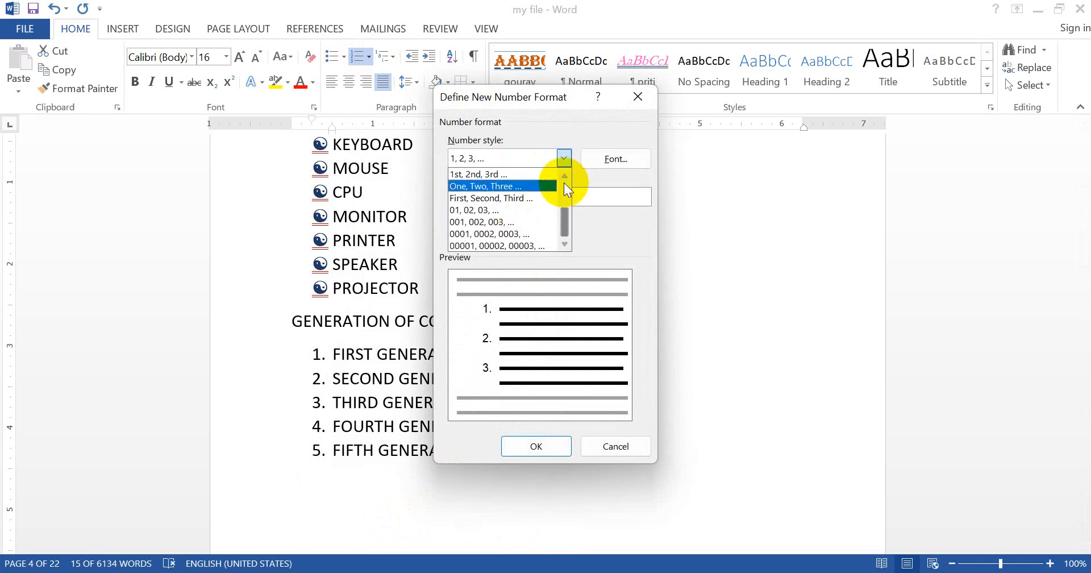
left_click(486, 199)
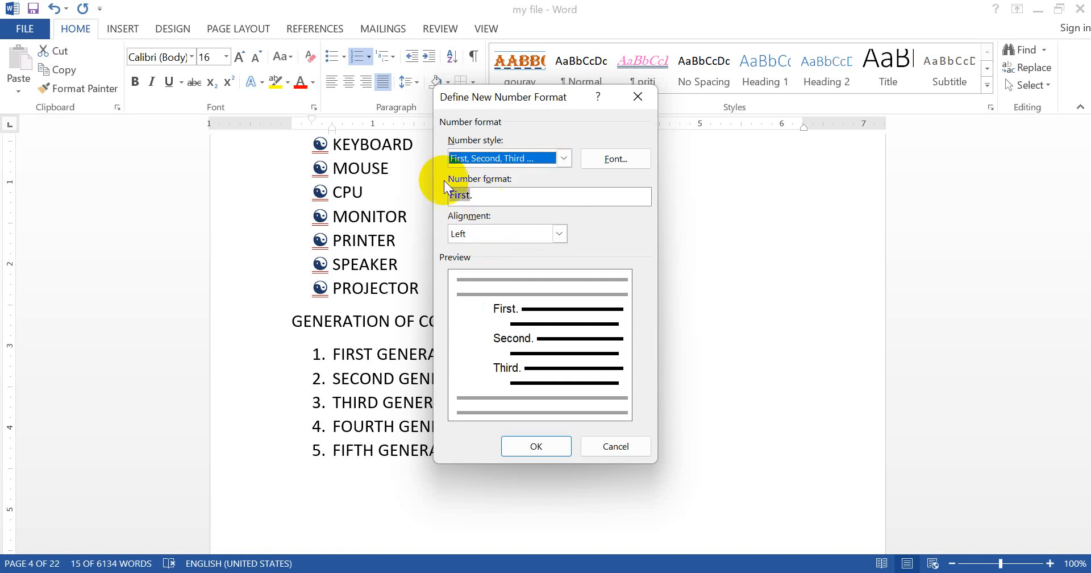
left_click(533, 448)
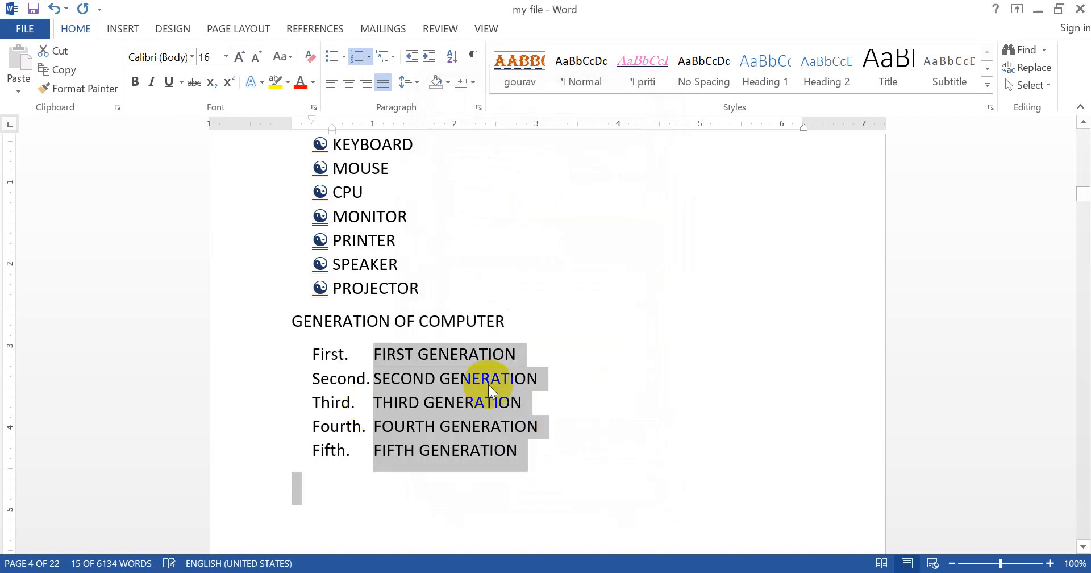
Apply the A. B. C. format from the numbering library to the five generation lines.
left_click(373, 378)
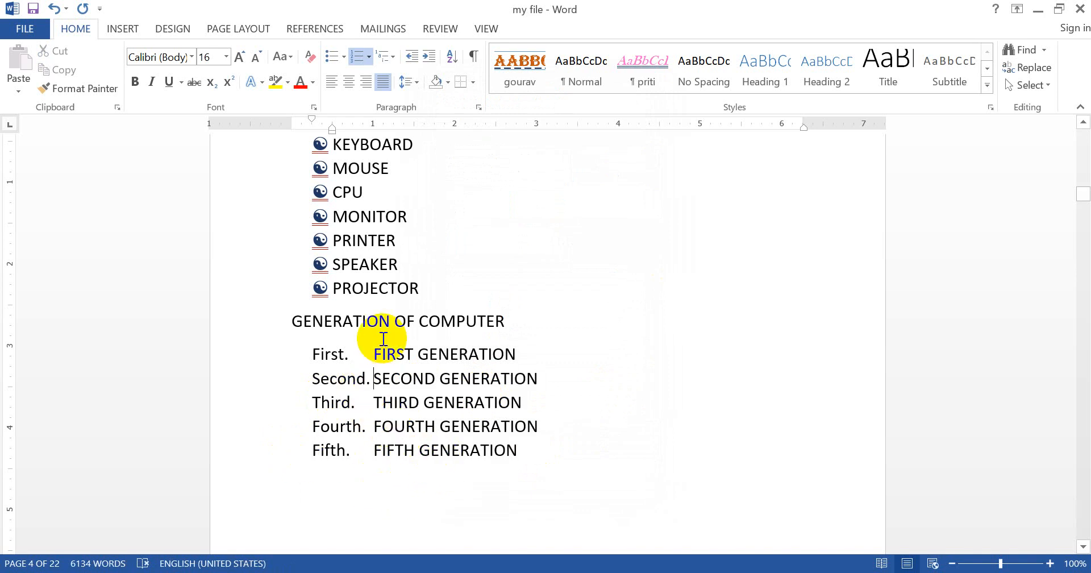
left_click(369, 353, "shift")
left_click_drag(452, 378, 519, 448)
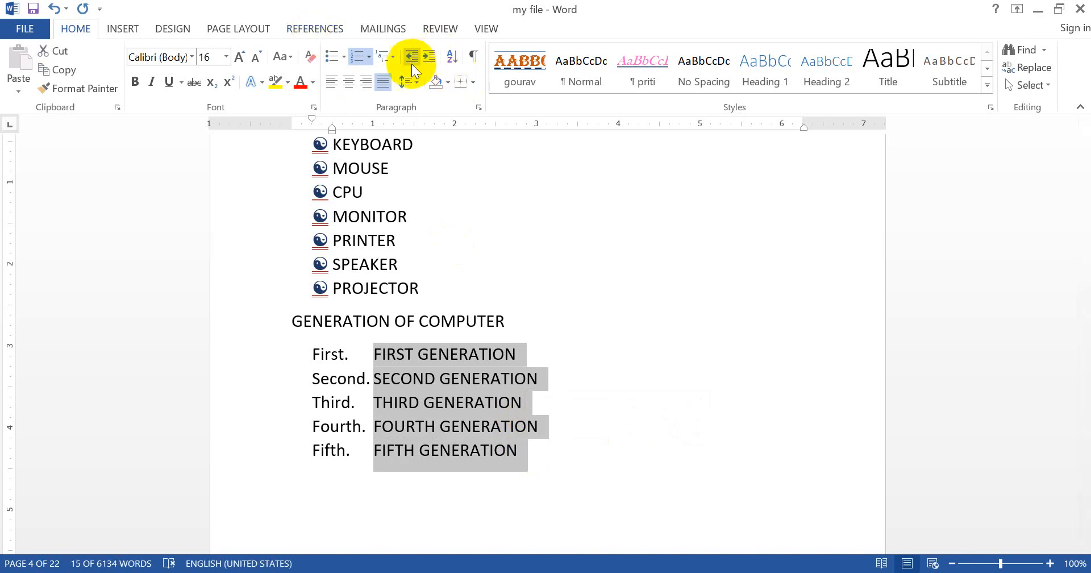
left_click(368, 60)
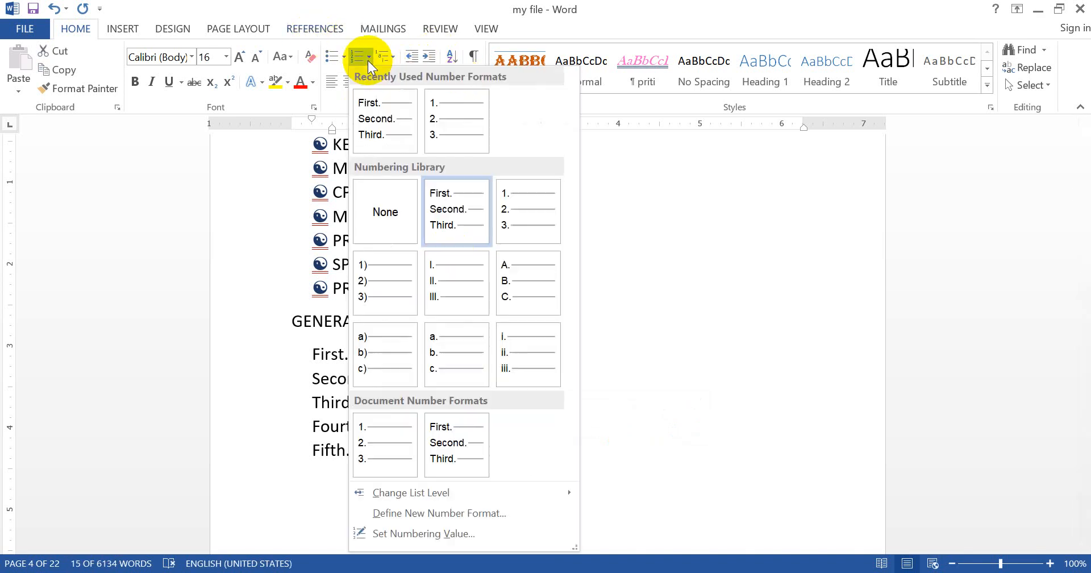
left_click(502, 286)
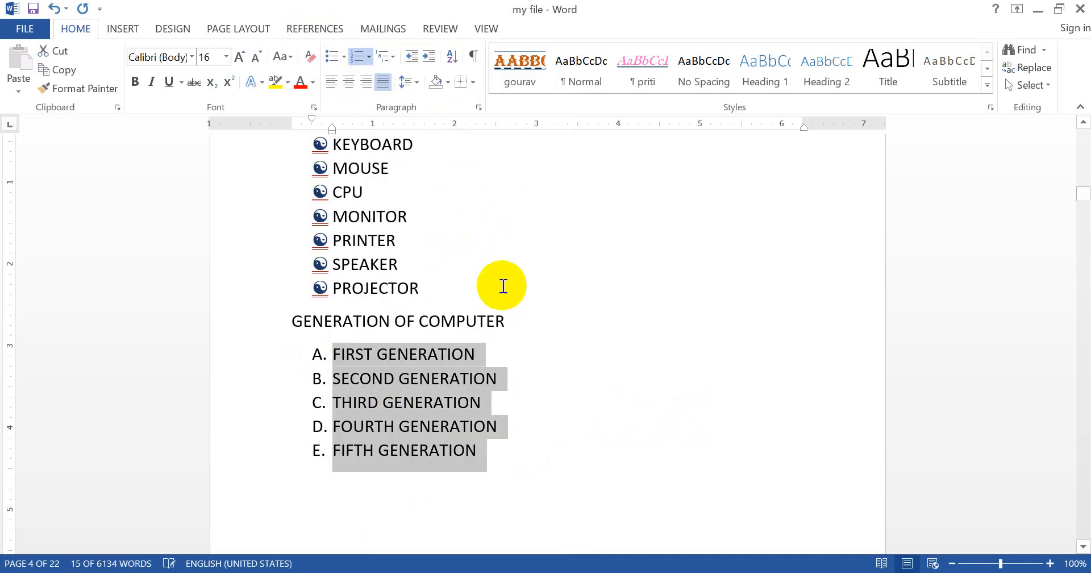
Start a new line below FIFTH GENERATION and remove its numbering and indent.
left_click(526, 462)
key("Return")
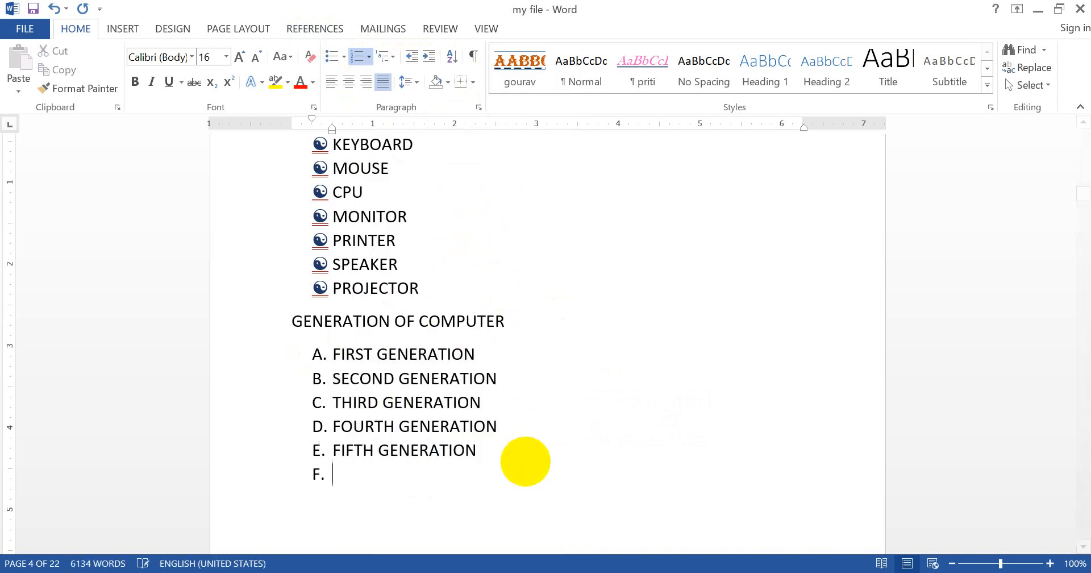
key("BackSpace")
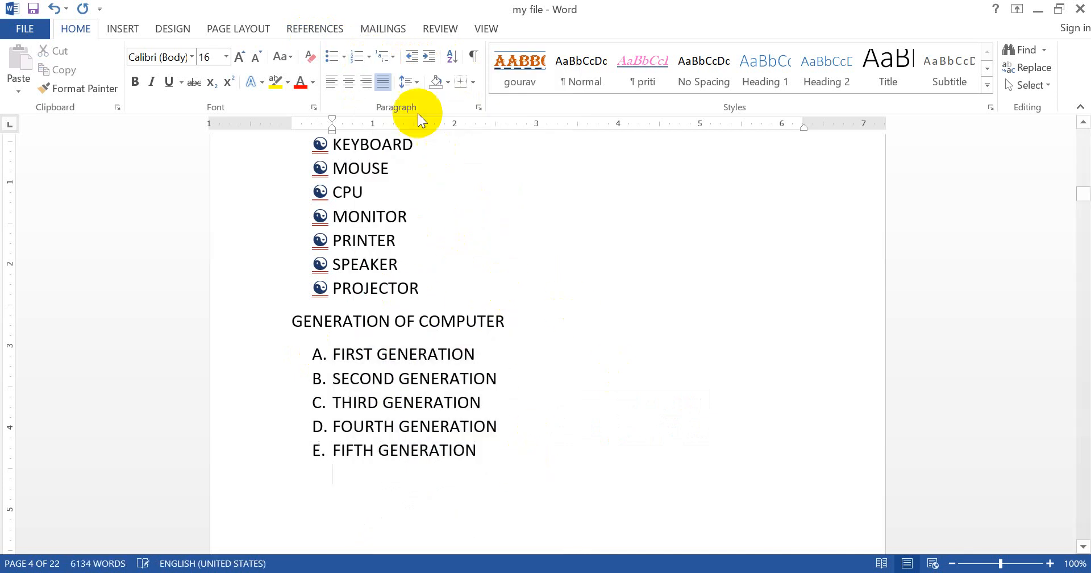
left_click(393, 51)
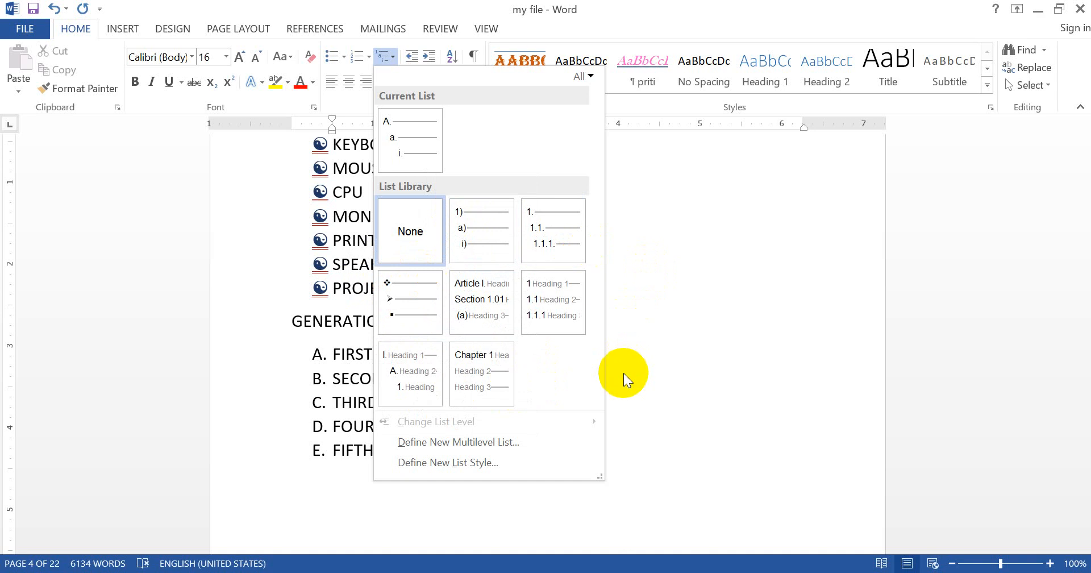
key("Escape")
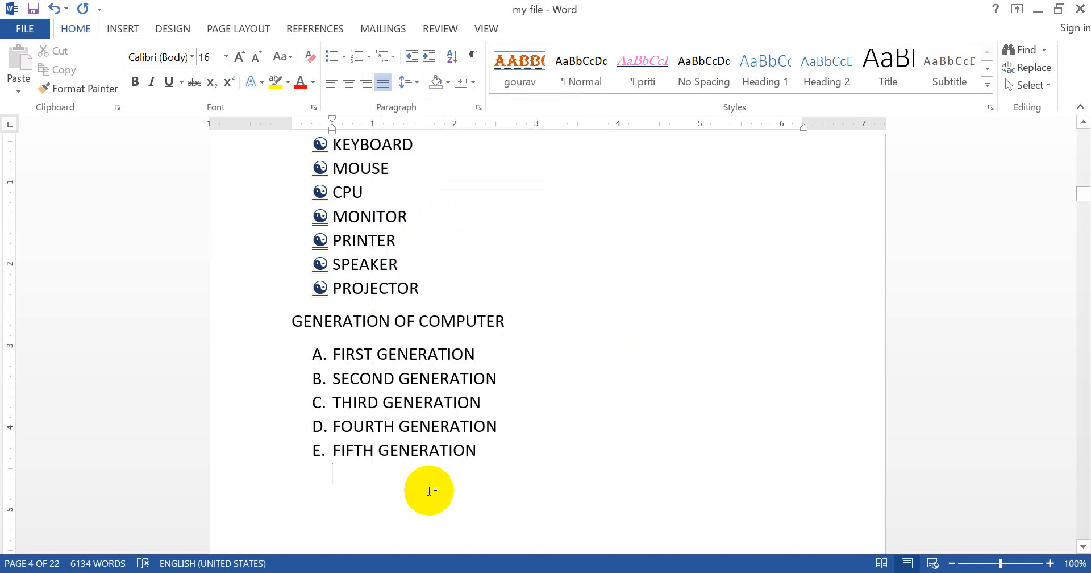
key("BackSpace")
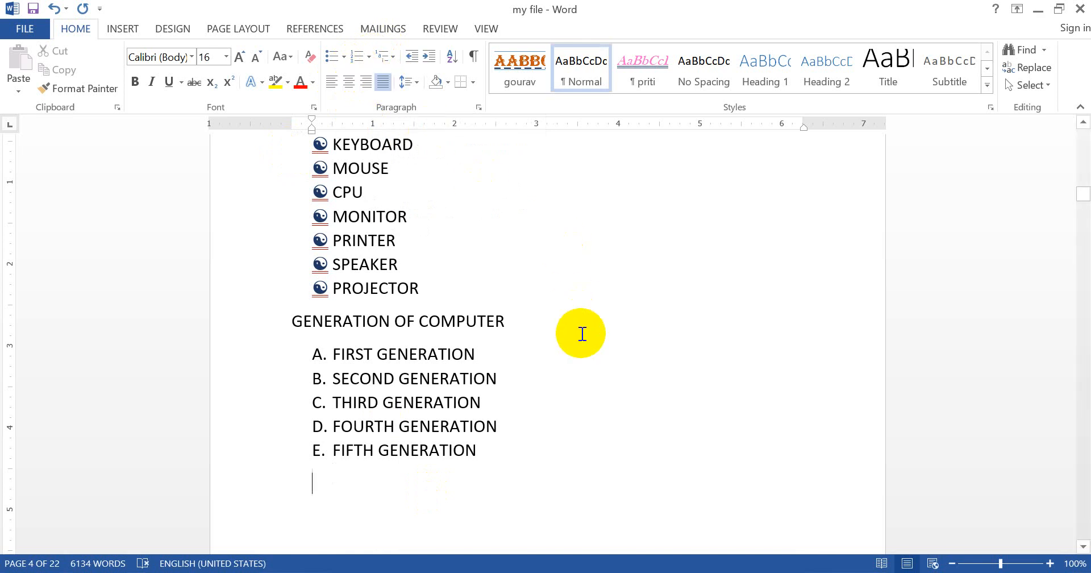
key("BackSpace")
Enter LEFT ALIGN as a left-aligned line and CENTER ALIGN as a centered line below the generation list.
left_click(332, 79)
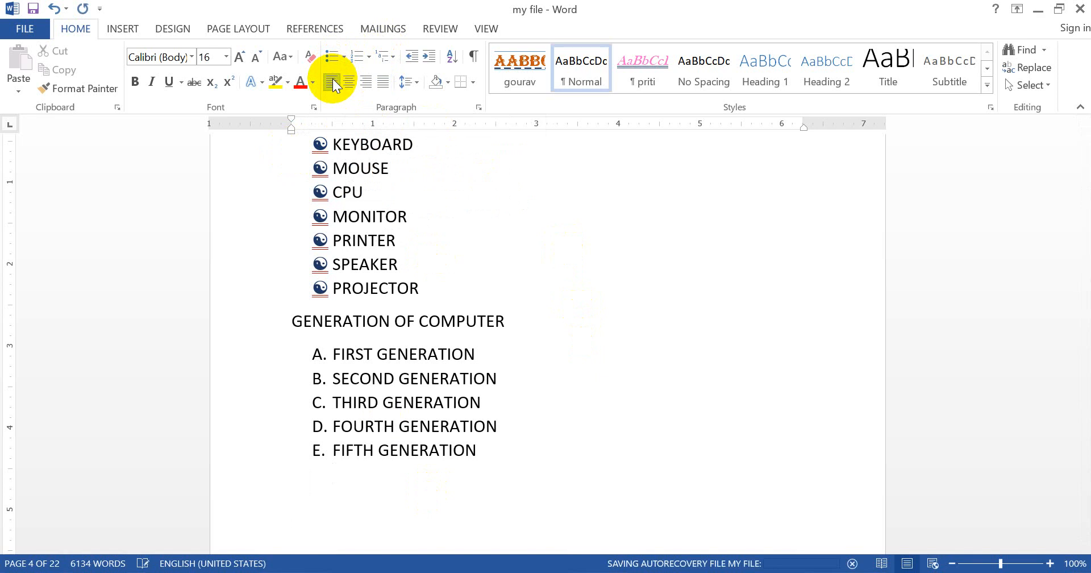
type("LEF T ALIGN")
key("Return")
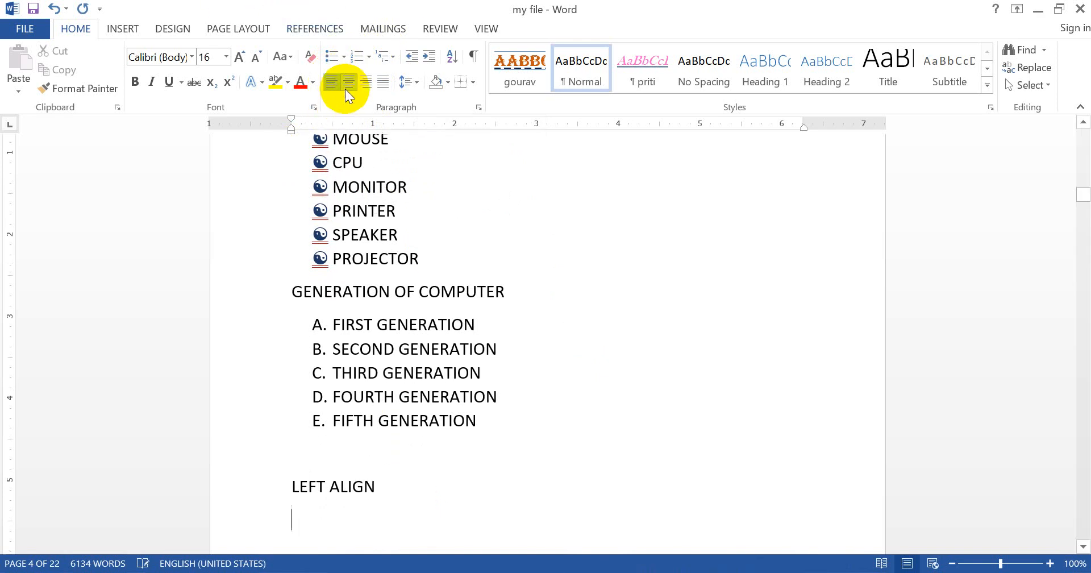
left_click(345, 89)
type("CENTER ALIGN")
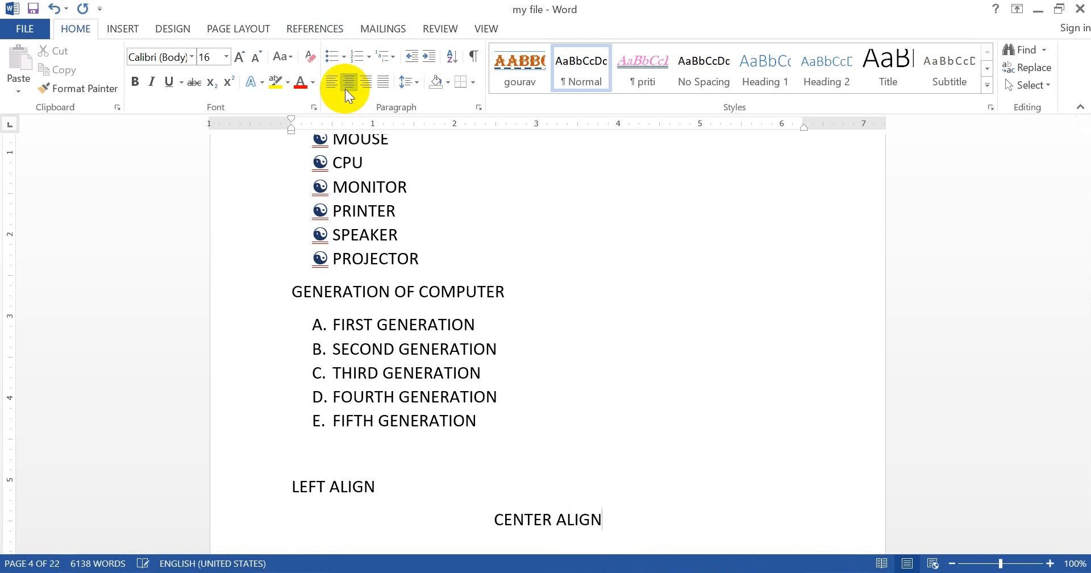
key("Return")
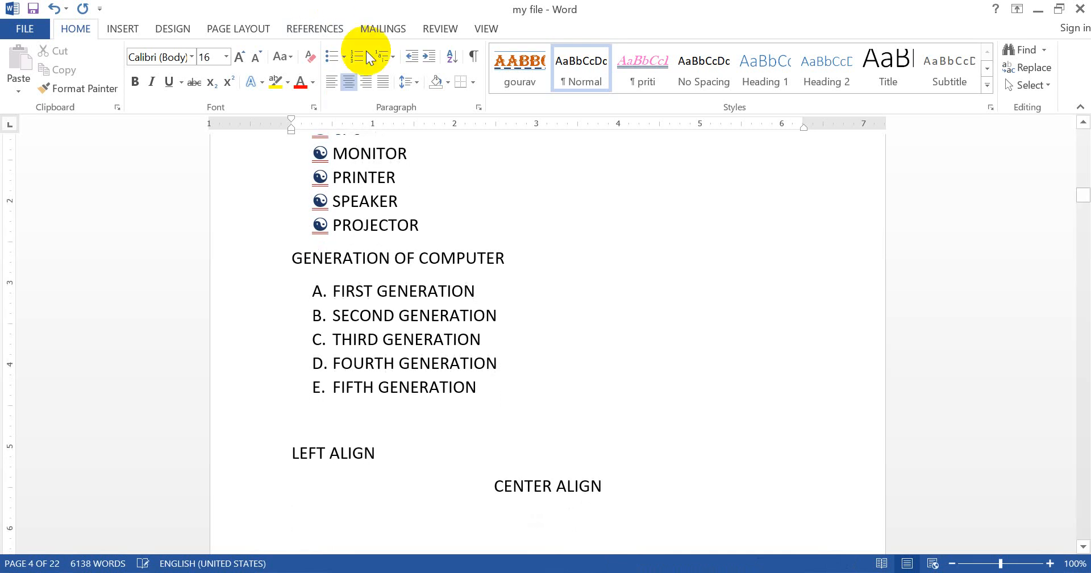
Enter RIGHT ALIGN as a right-aligned line below the centered line and start a new line.
left_click(365, 81)
type("RIG")
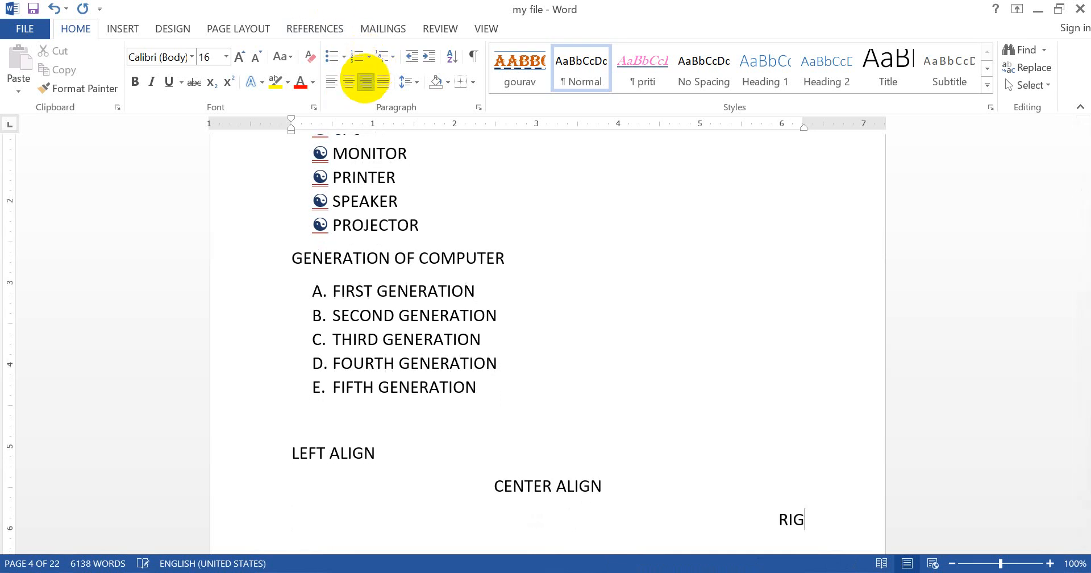
type("HT ALIGN")
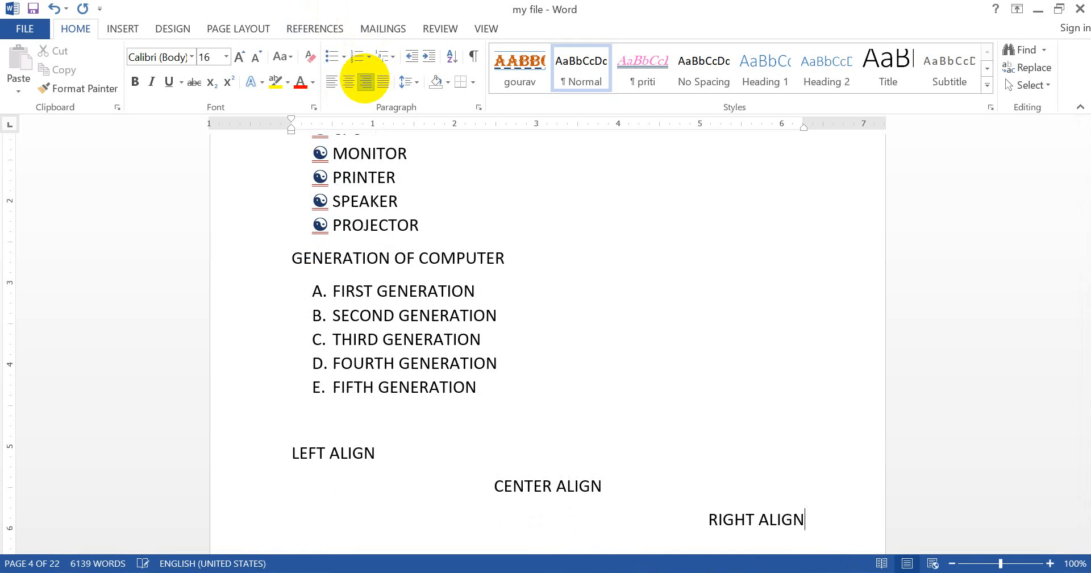
key("Return")
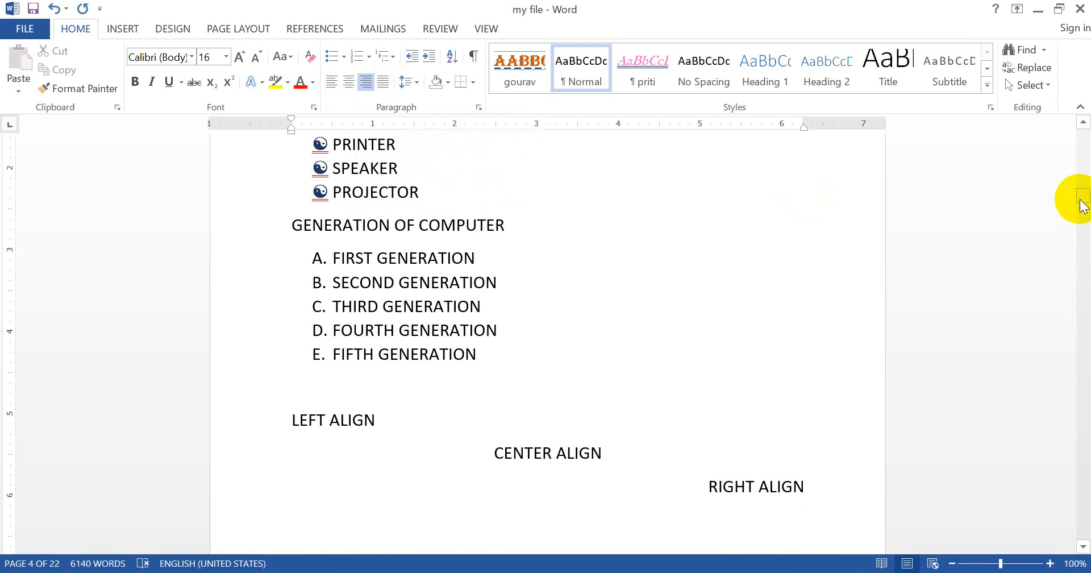
Join the paragraph starting "save time in word" onto the end of the "When you apply styles" paragraph above it.
left_click_drag(1081, 202, 1081, 178)
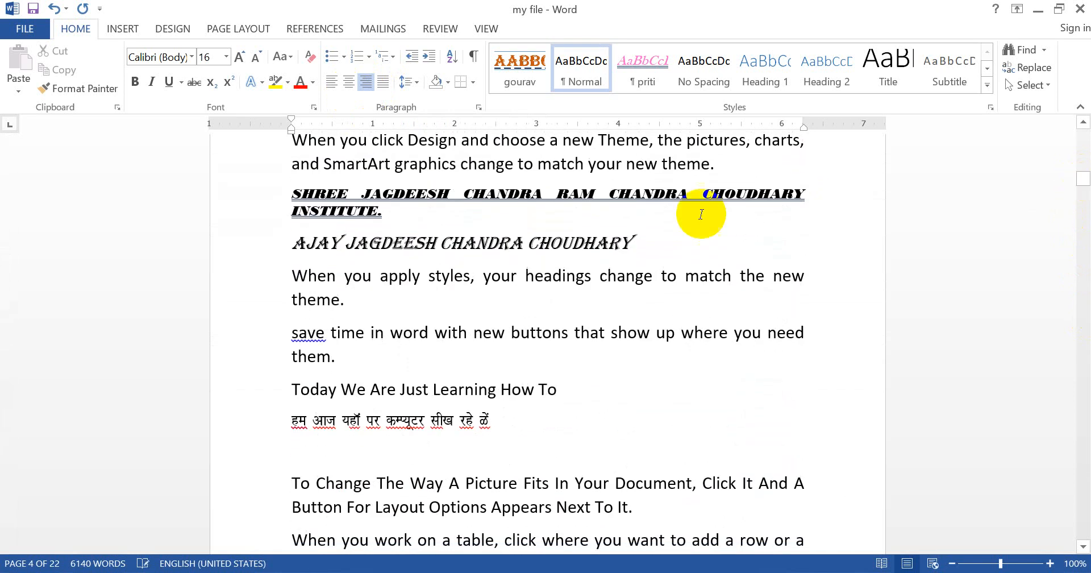
left_click(649, 148)
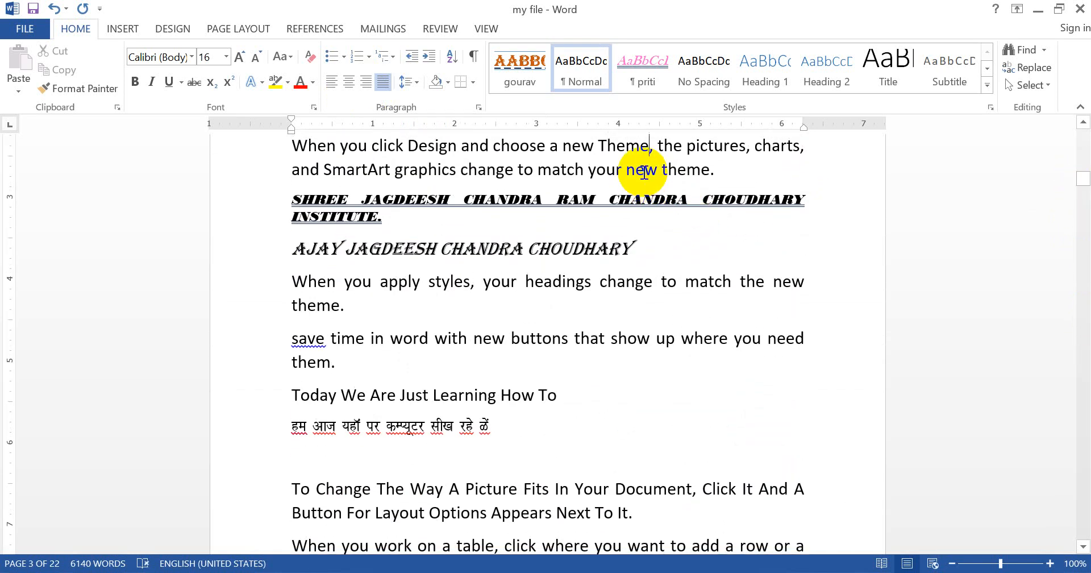
scroll(644, 172, "up", 1)
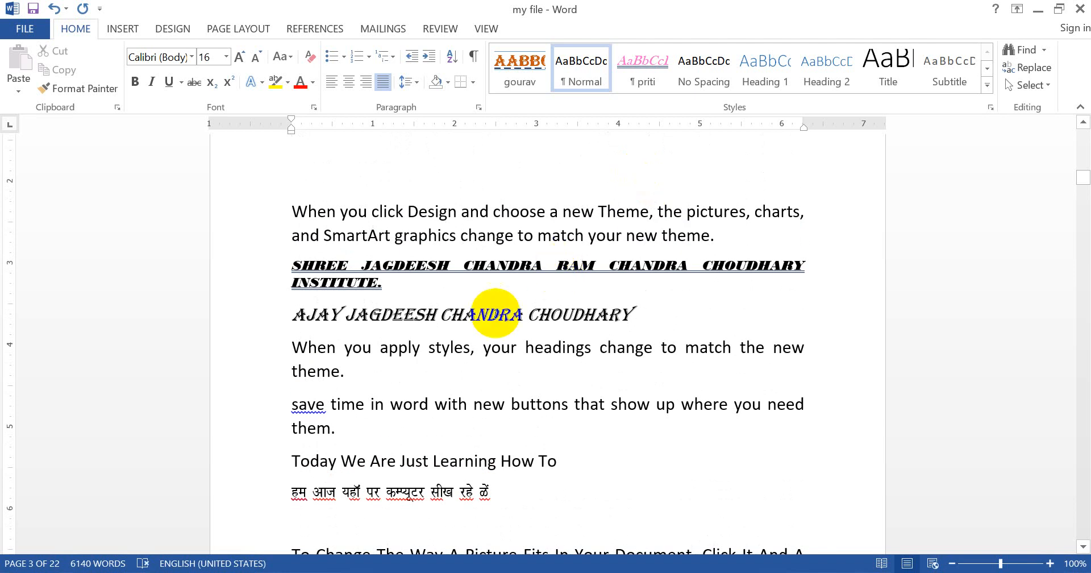
left_click(391, 376)
key("Delete")
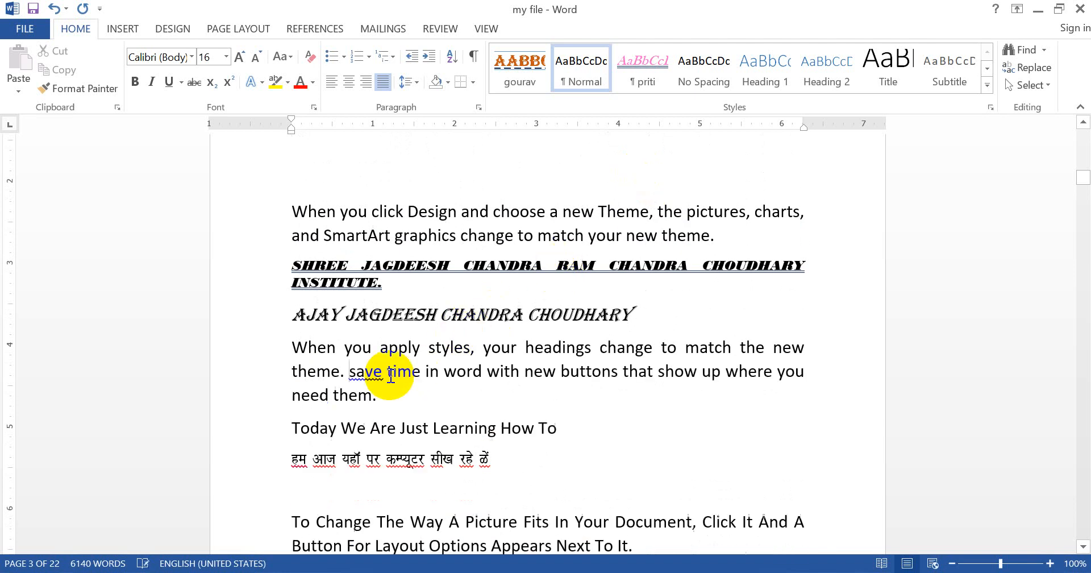
Align the merged "When you apply styles" paragraph left, center and right in turn, and return it to justified.
left_click(396, 368)
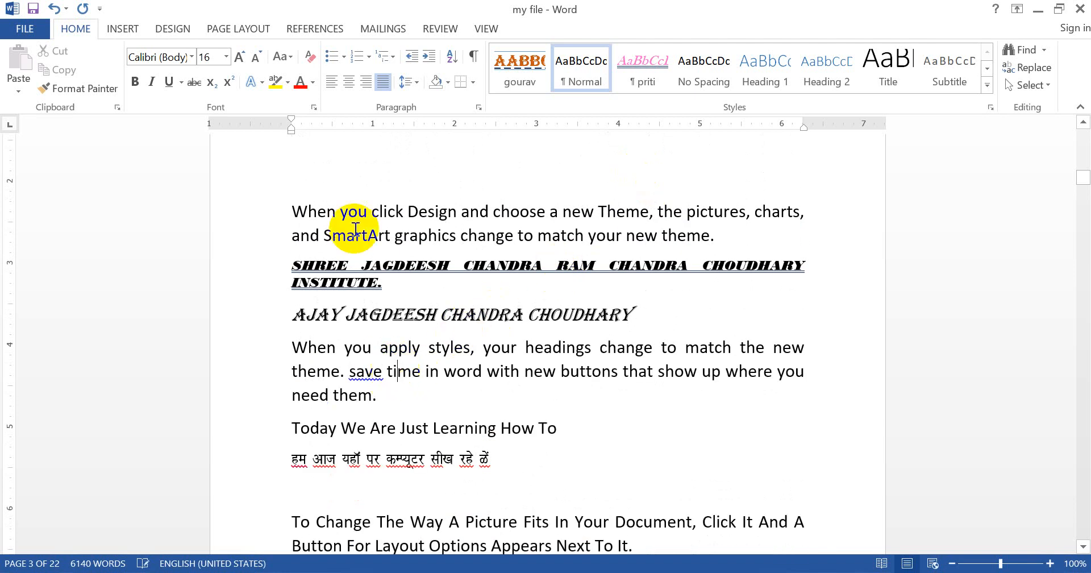
left_click(334, 83)
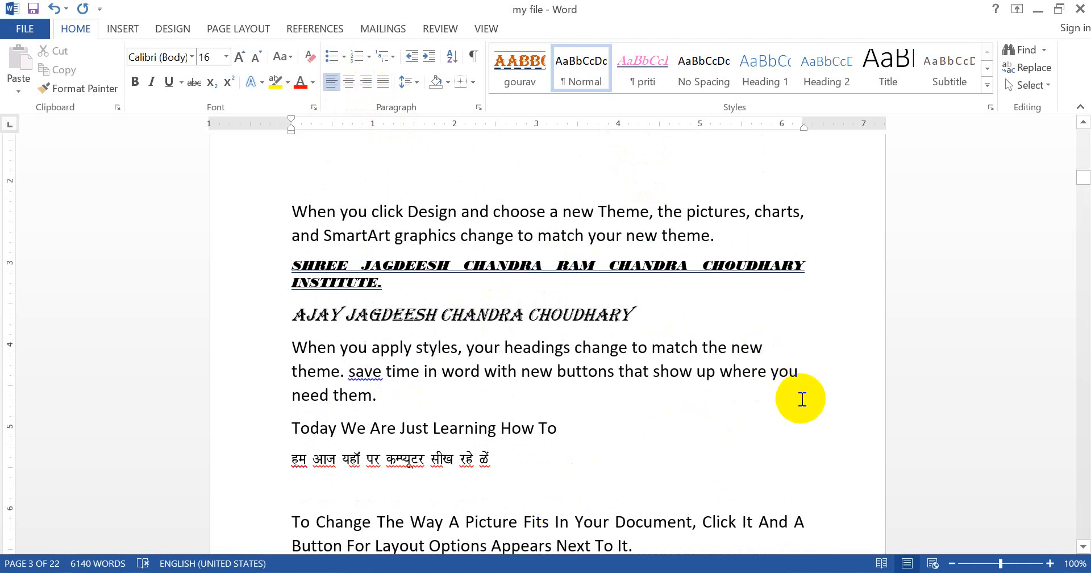
left_click(349, 86)
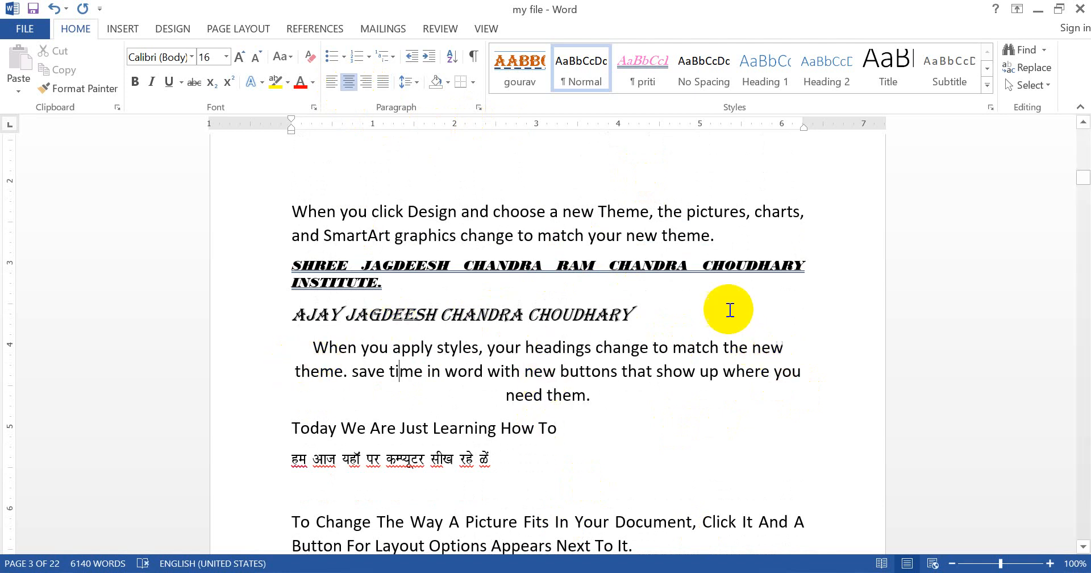
left_click(372, 80)
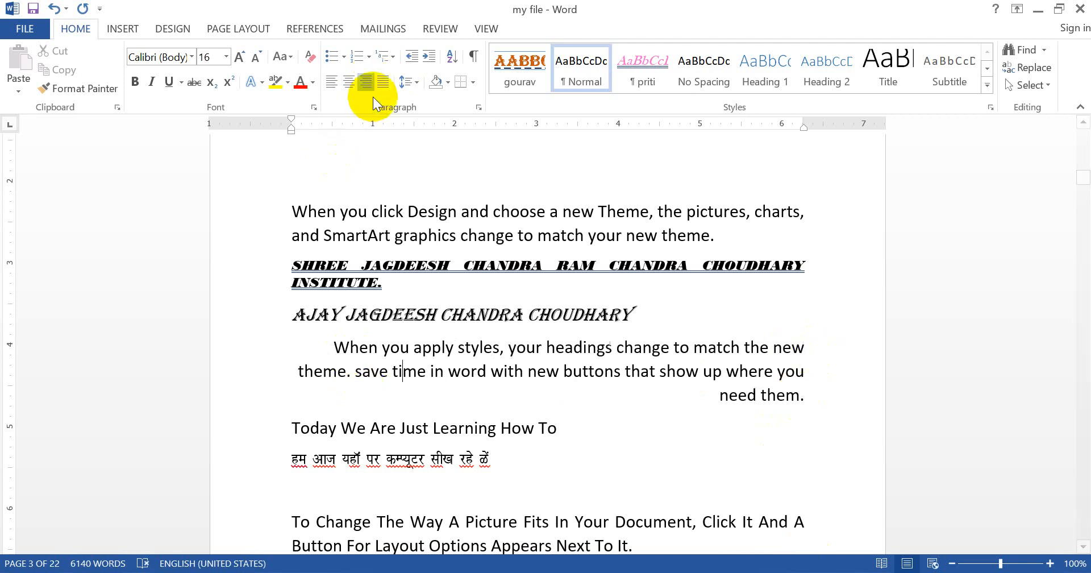
left_click(383, 82)
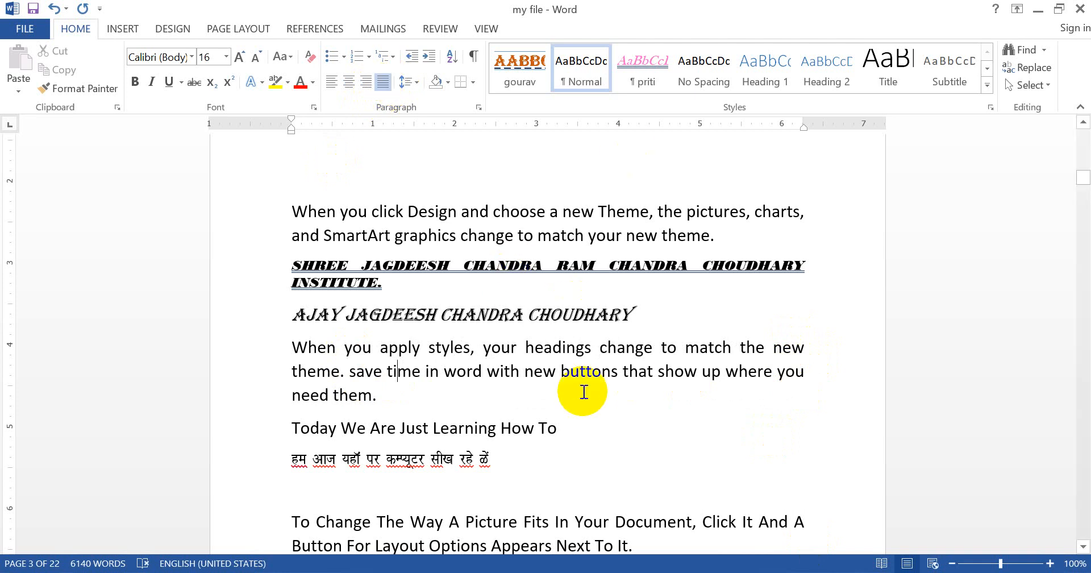
Add the line YOUR'S TRULY below "Today We Are Just Learning How To", followed by an empty line.
left_click(587, 429)
key("Return")
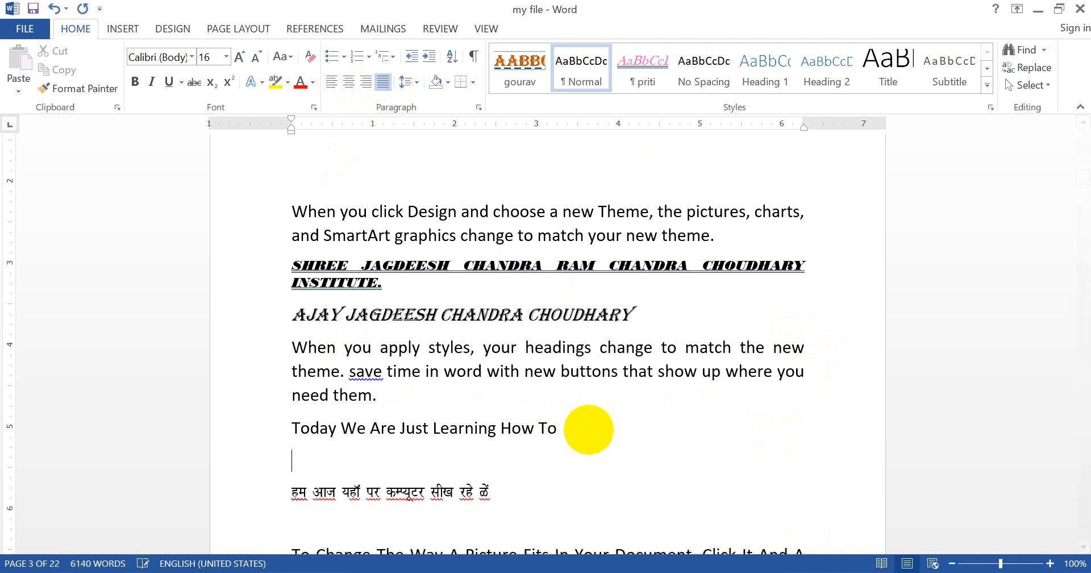
type("YOUR")
type("'S T")
type("RULY")
key("Return")
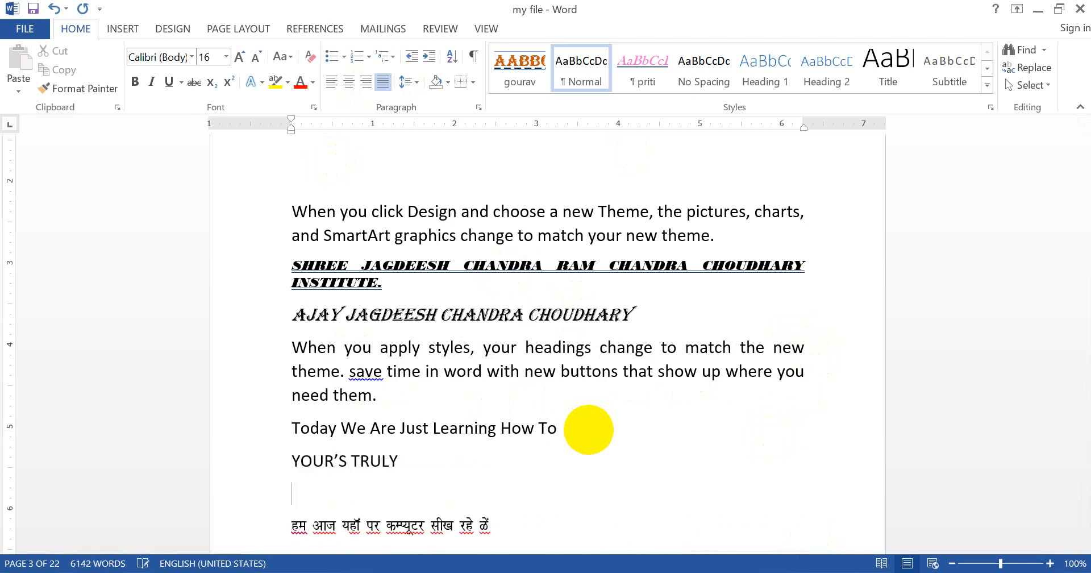
Shift the YOUR'S TRULY line toward the right with tabs, and right-align it.
left_click(292, 460)
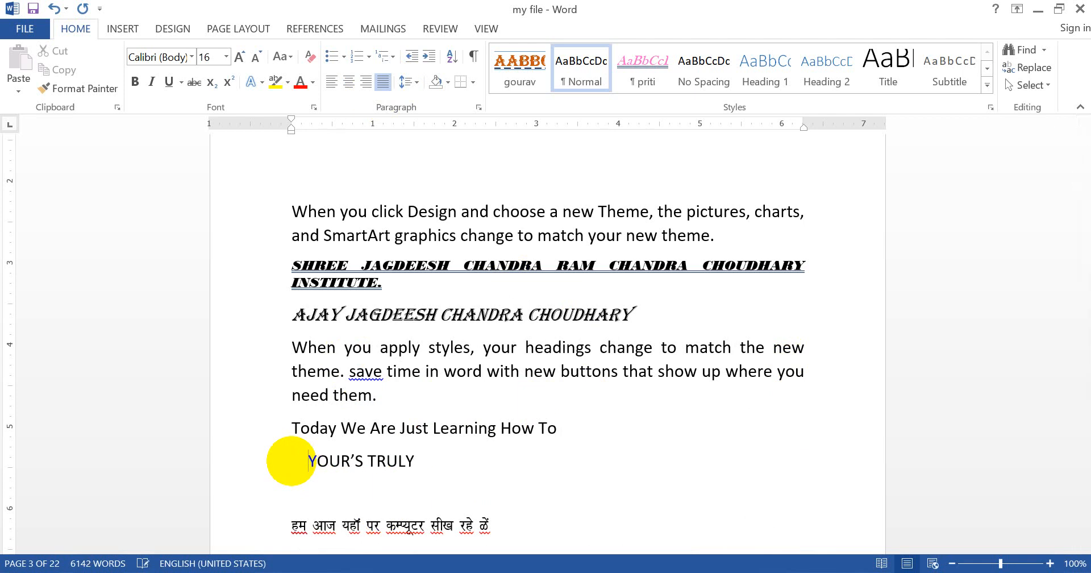
key("Tab")
key("Tab")
key("Tab")
key("Tab")
key("Tab")
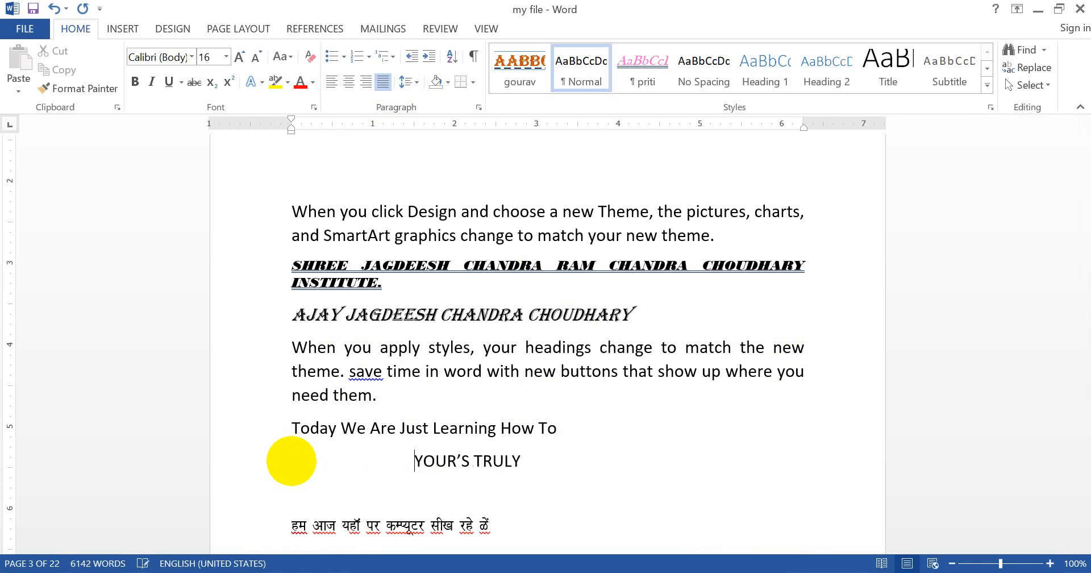
key("Tab")
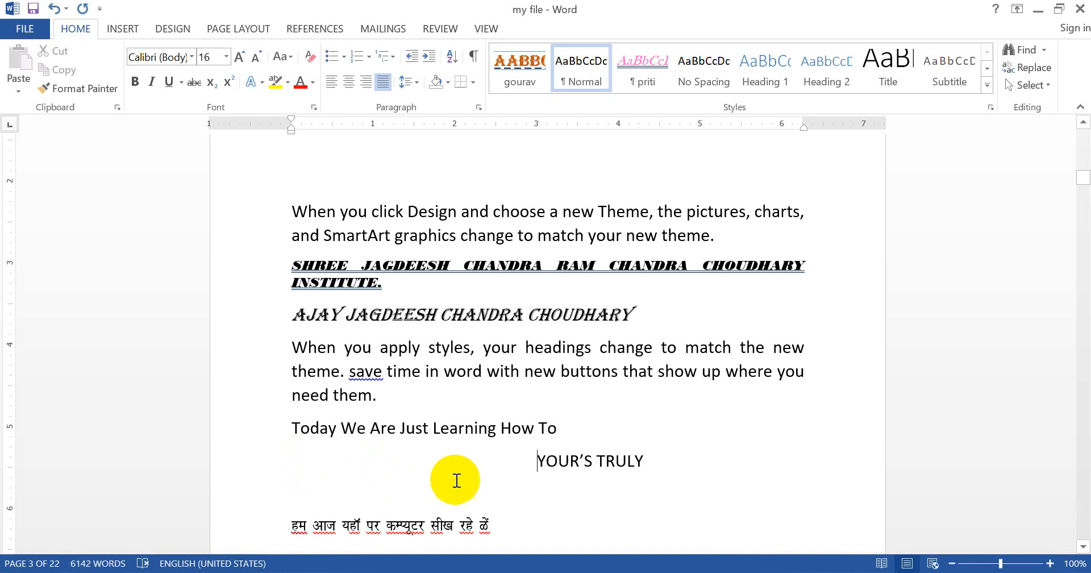
left_click_drag(536, 459, 640, 463)
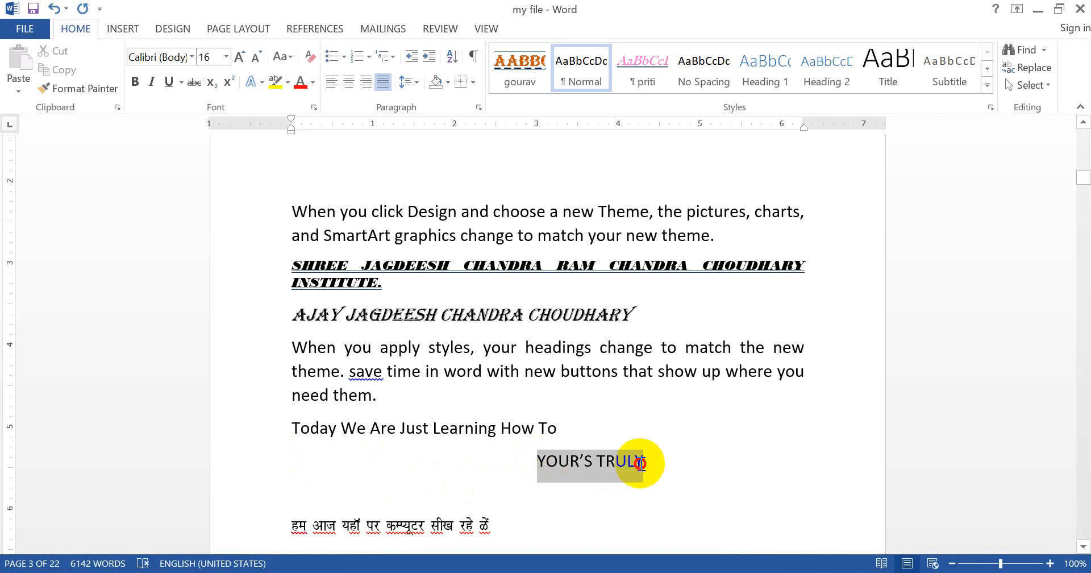
left_click(368, 80)
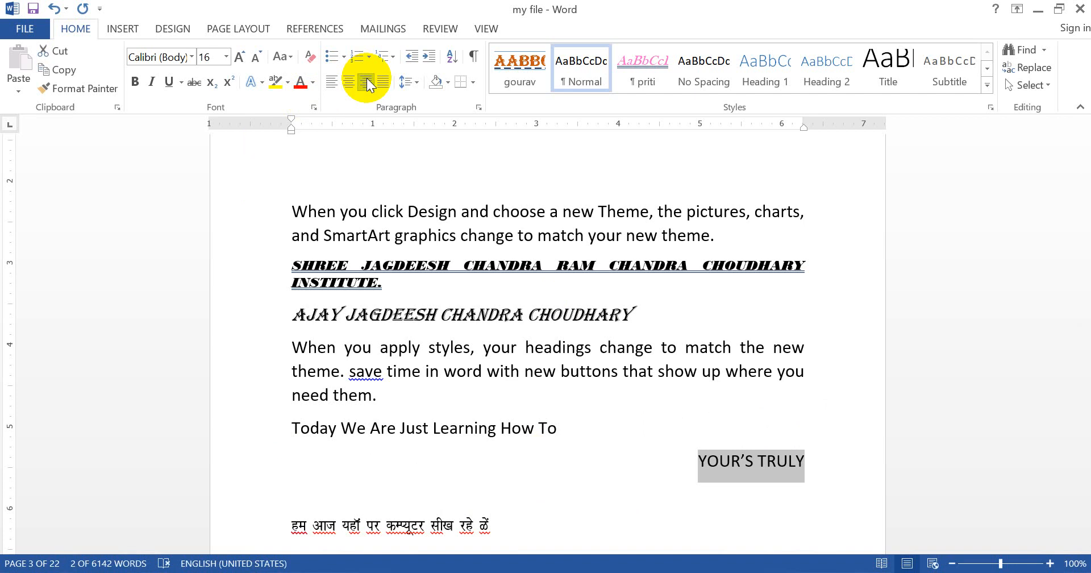
Enter SHREE JCRC on a new line above the underlined institute heading and center it.
left_click(293, 215)
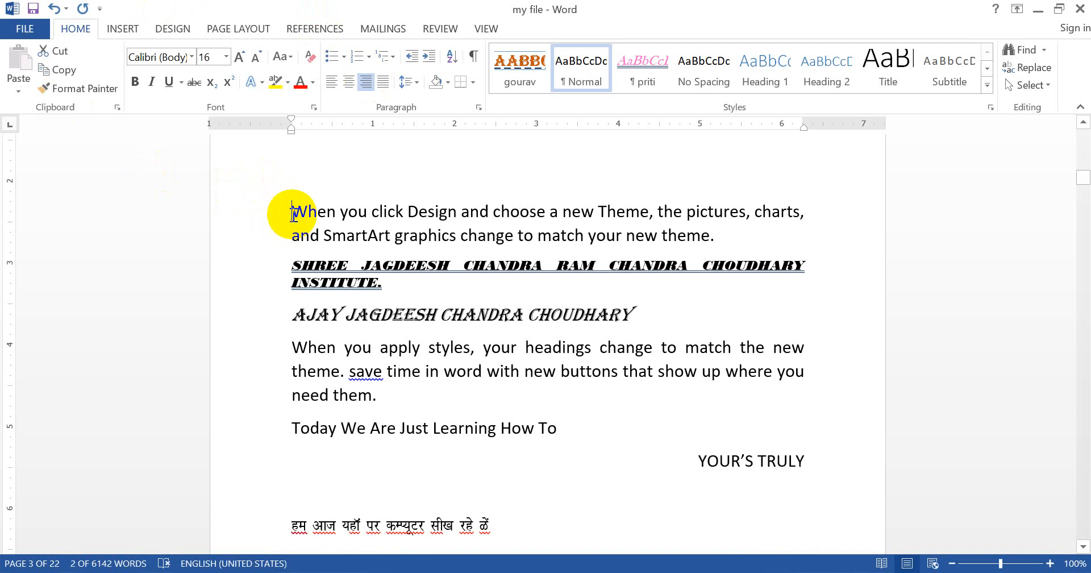
left_click(295, 259)
key("Return")
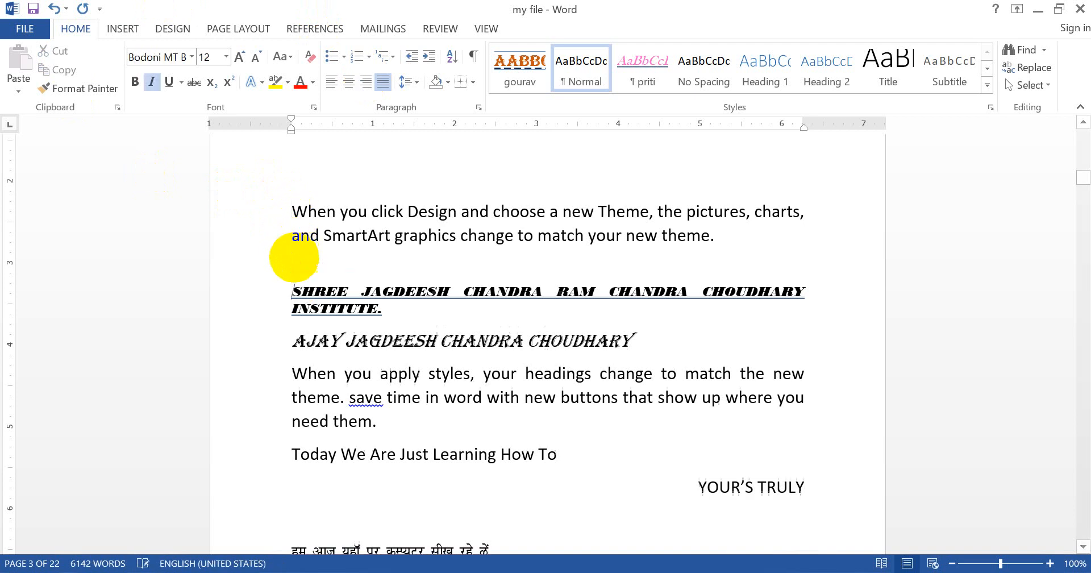
left_click(294, 262)
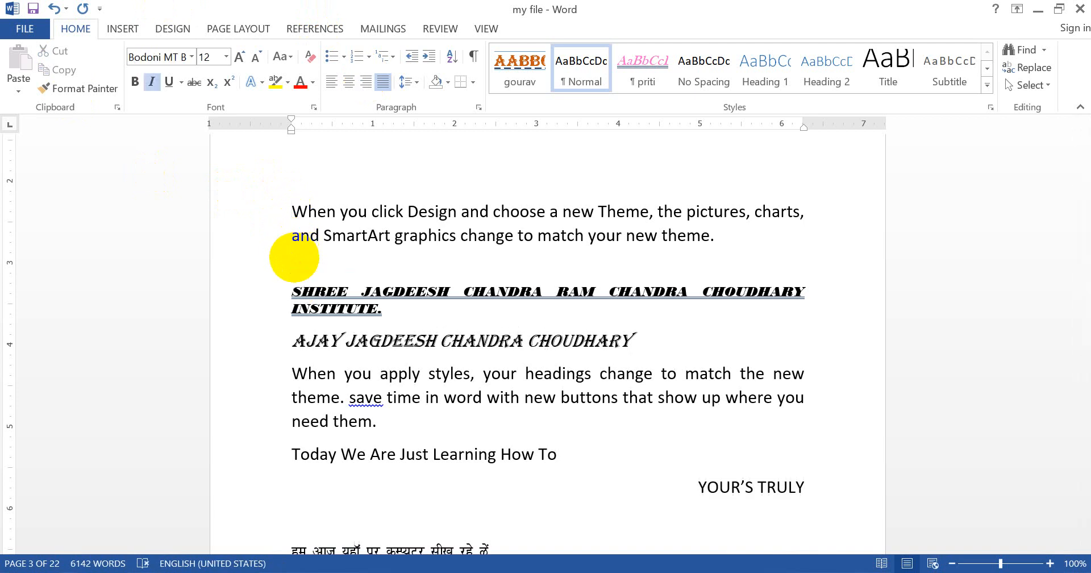
type("SHREE JCR")
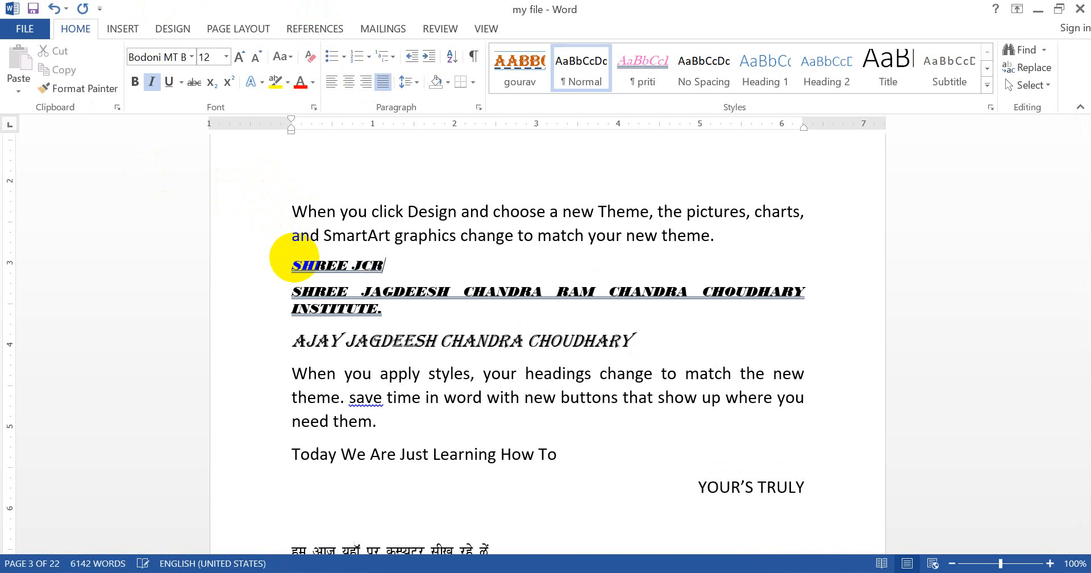
type("C")
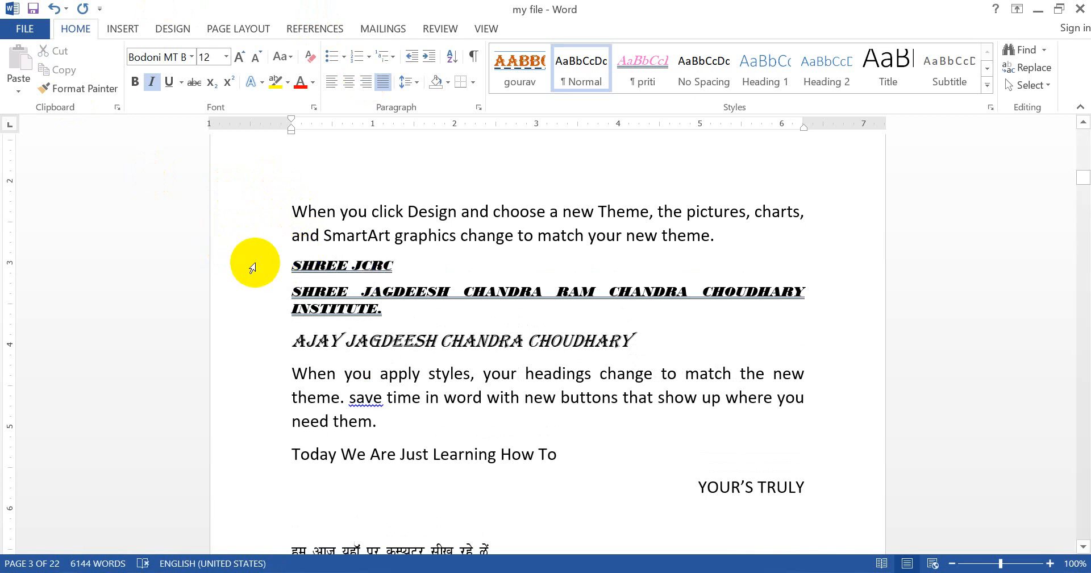
left_click(252, 267)
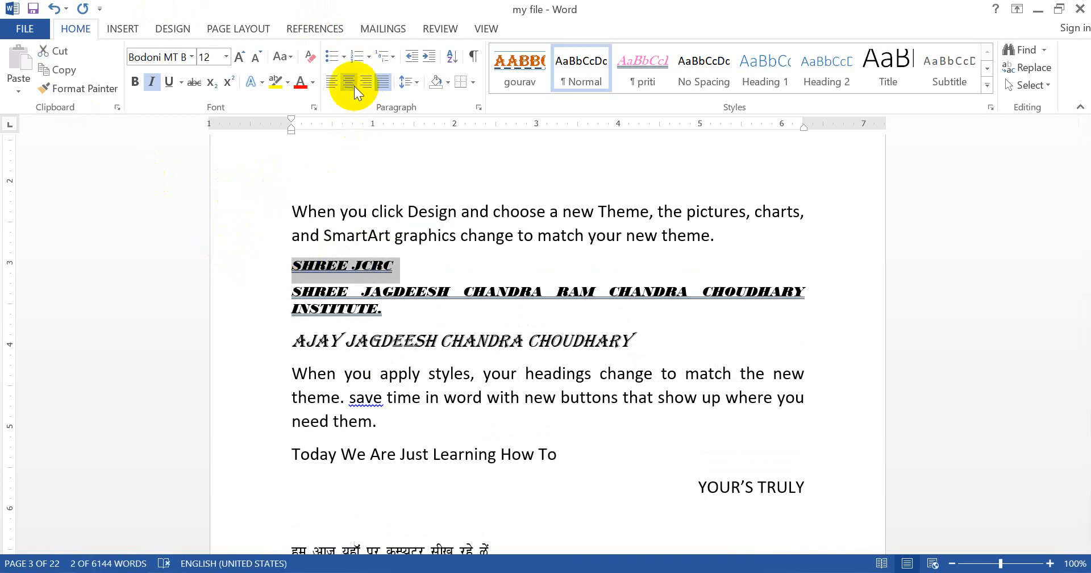
left_click(353, 87)
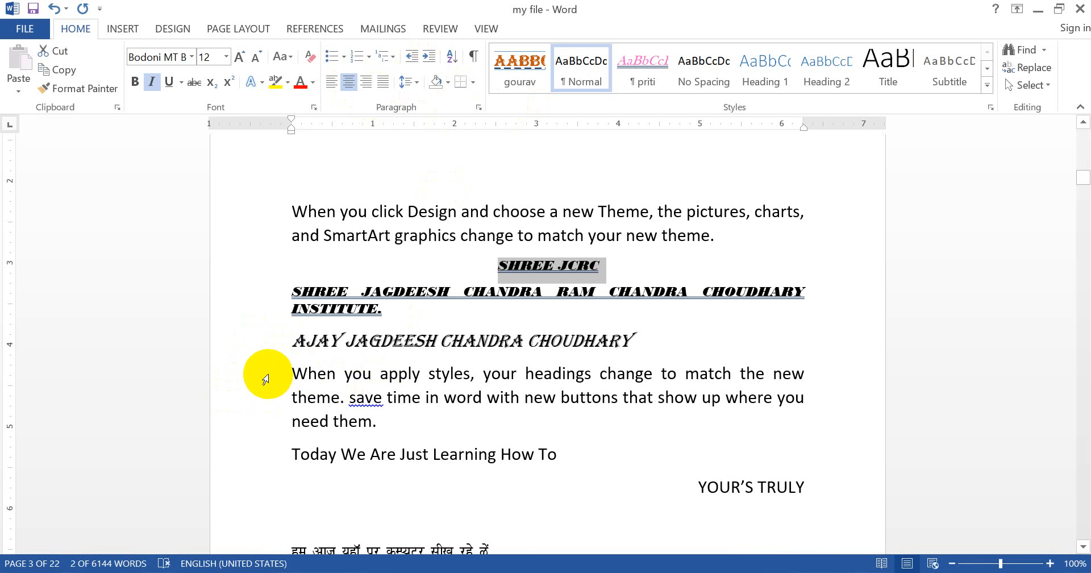
Copy the "When you apply styles" paragraph and paste it twice at its own end and once as a separate paragraph below.
left_click_drag(295, 374, 389, 420)
key("ctrl+c")
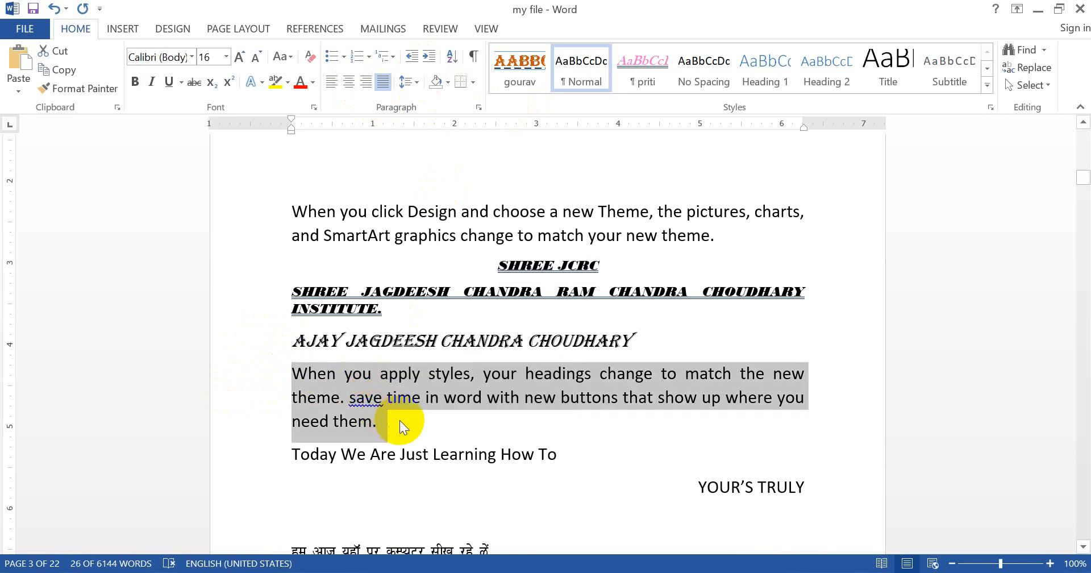
left_click(397, 421)
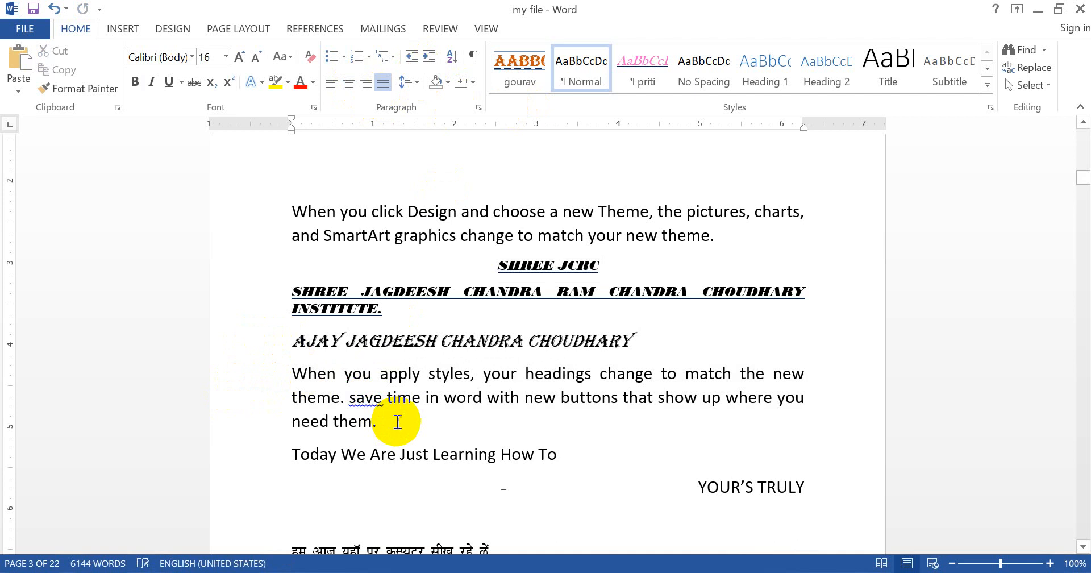
key("ctrl+v")
key("Return")
key("ctrl+v")
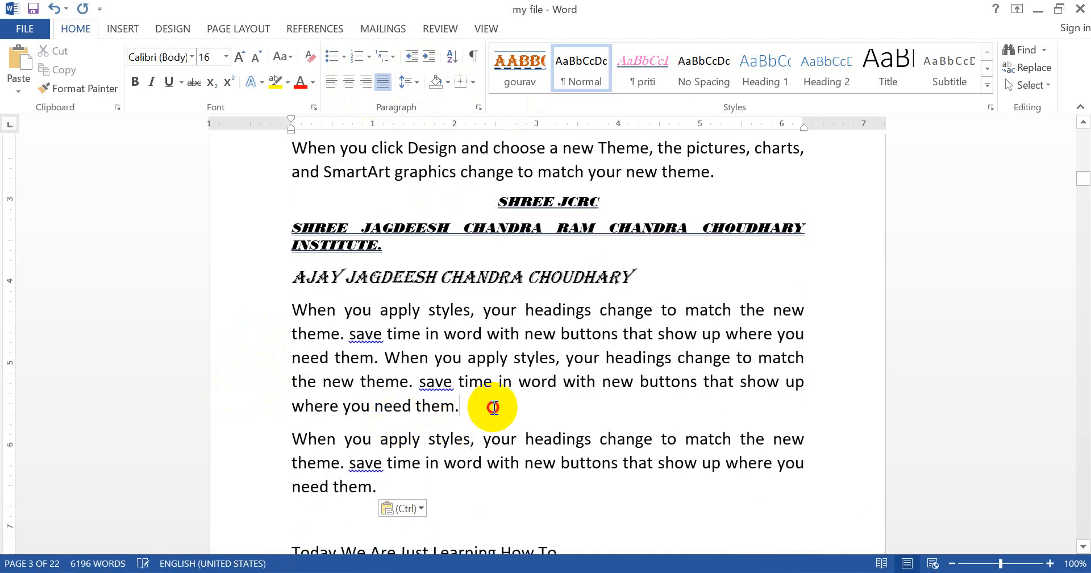
left_click(494, 407)
key("ctrl+v")
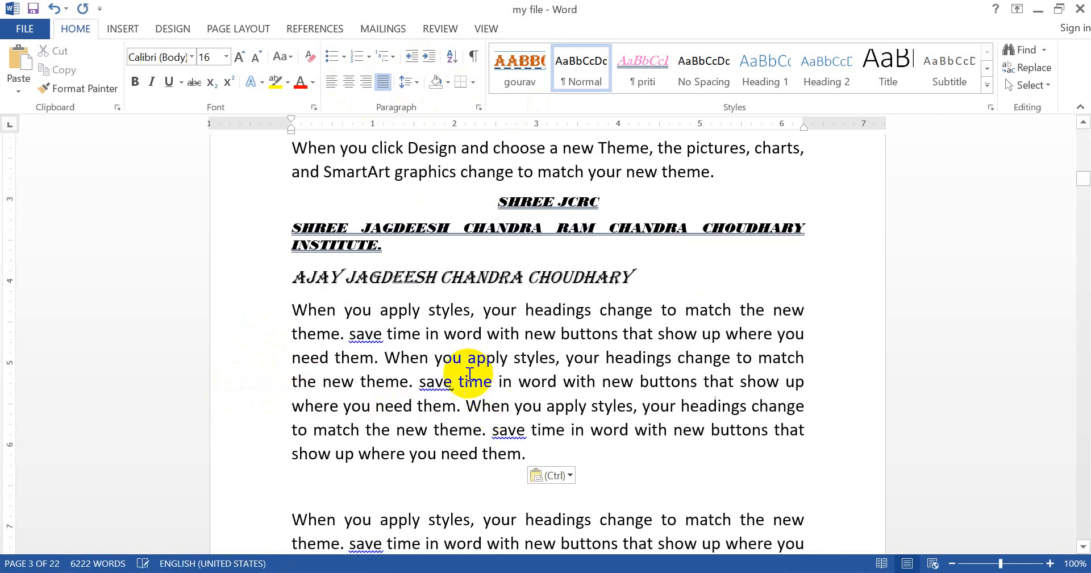
Set the line spacing of the lengthened "When you apply styles" paragraph to 1.15.
left_click_drag(254, 310, 251, 456)
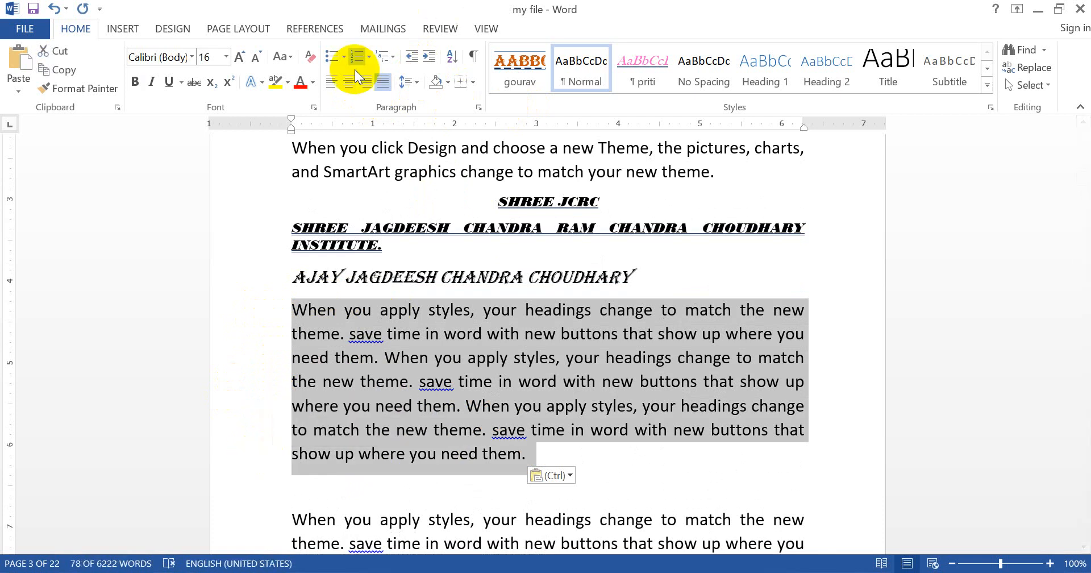
left_click(417, 83)
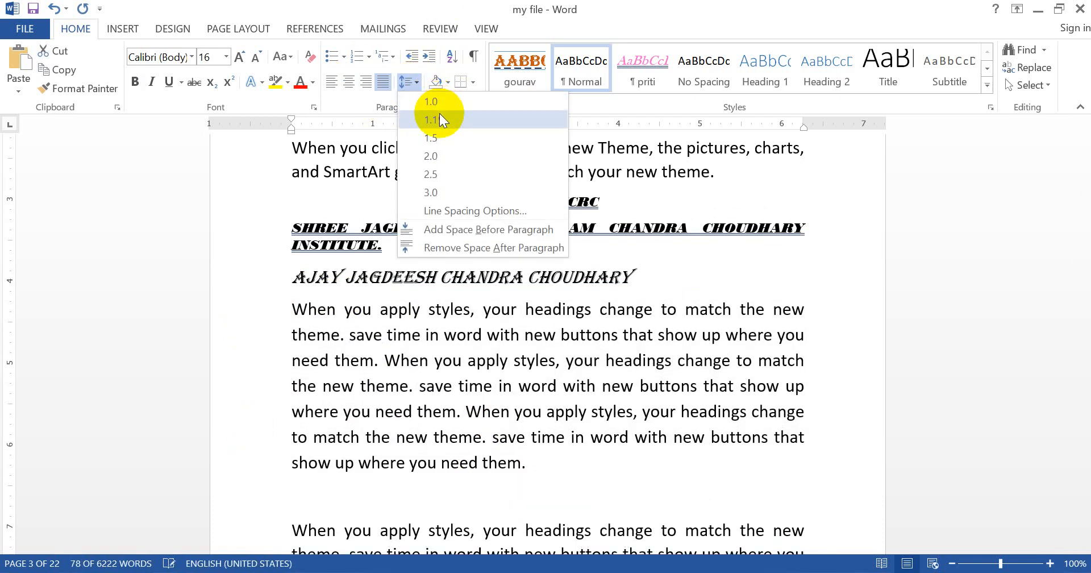
left_click(462, 119)
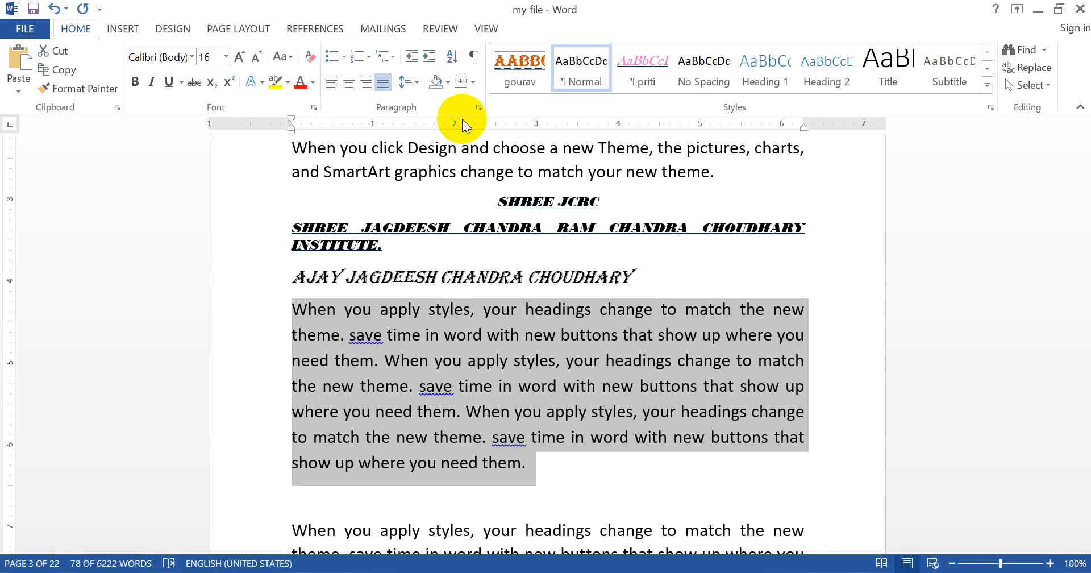
Set the selected "When you apply styles" paragraph's line spacing to Multiple at 1.75, and return it to 1.15.
left_click(413, 83)
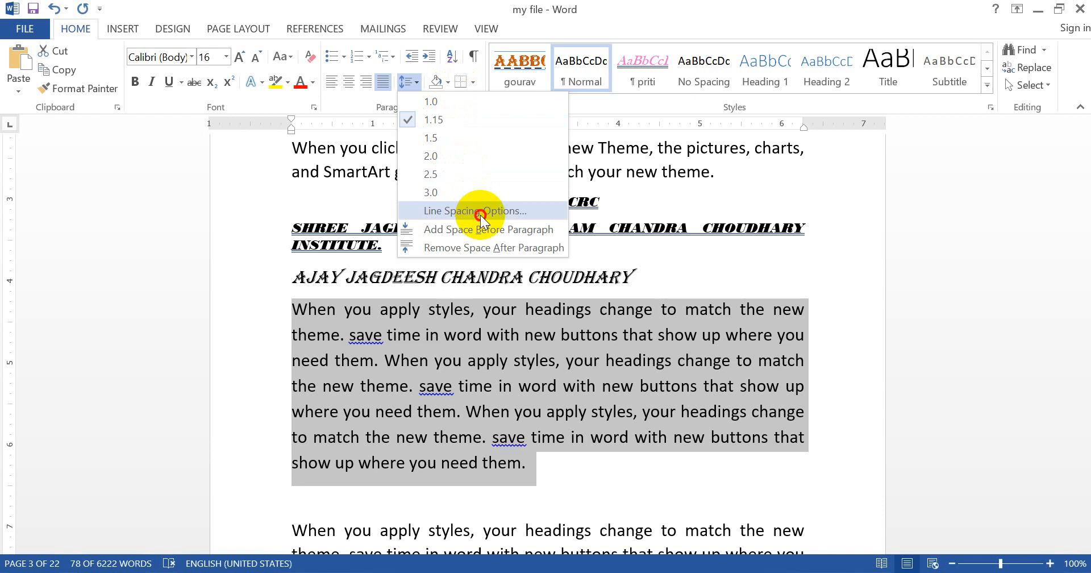
left_click(479, 215)
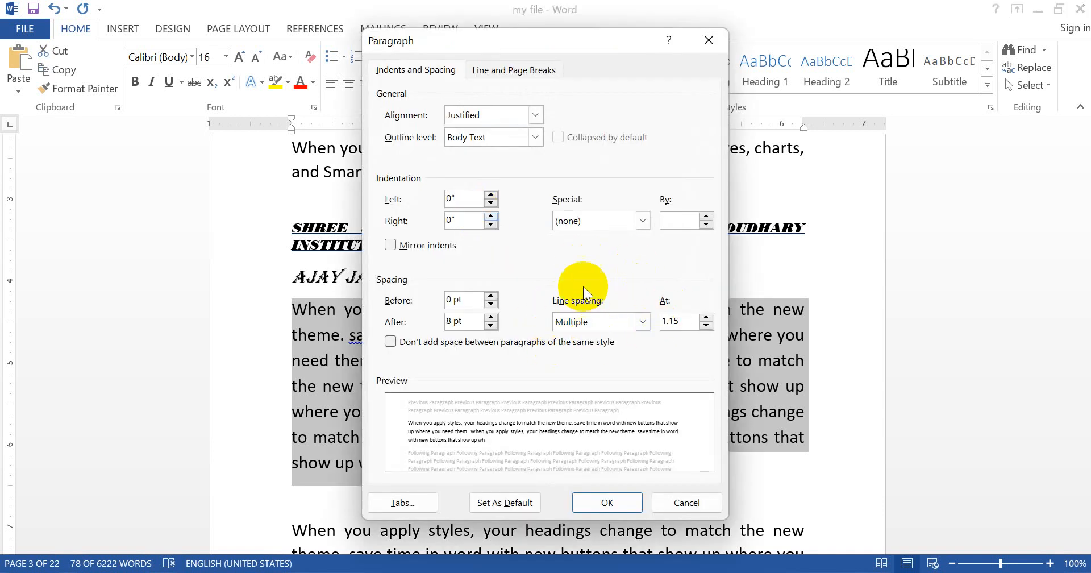
left_click(640, 320)
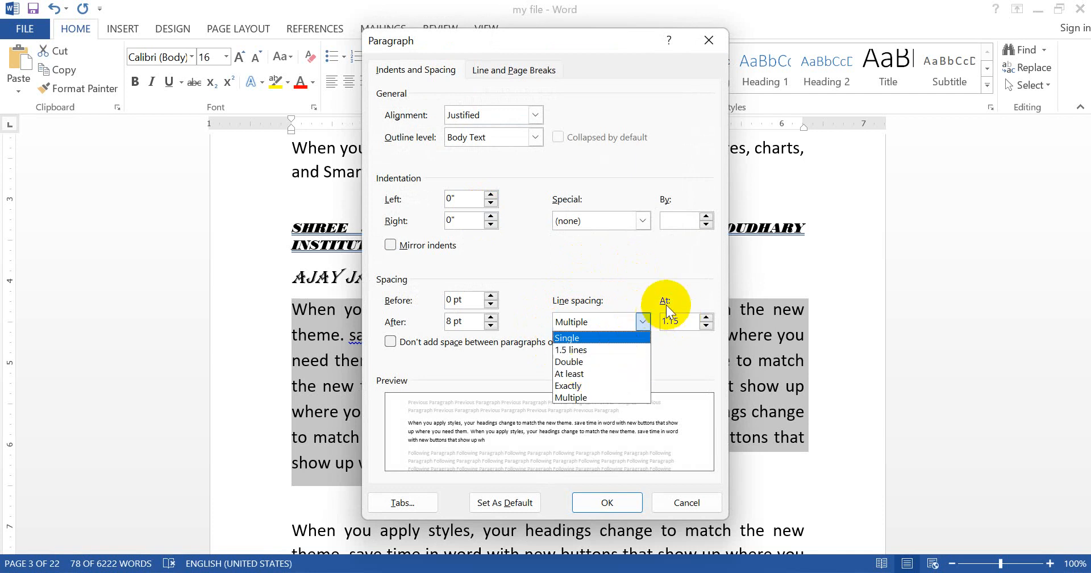
double_click(686, 321)
type("3")
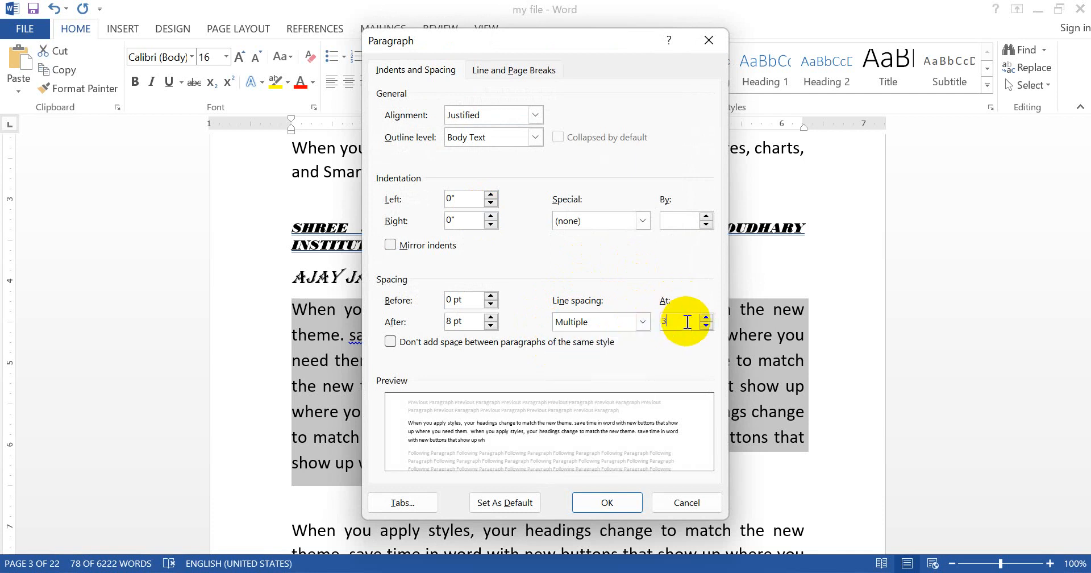
left_click_drag(687, 322, 649, 323)
type("1.75")
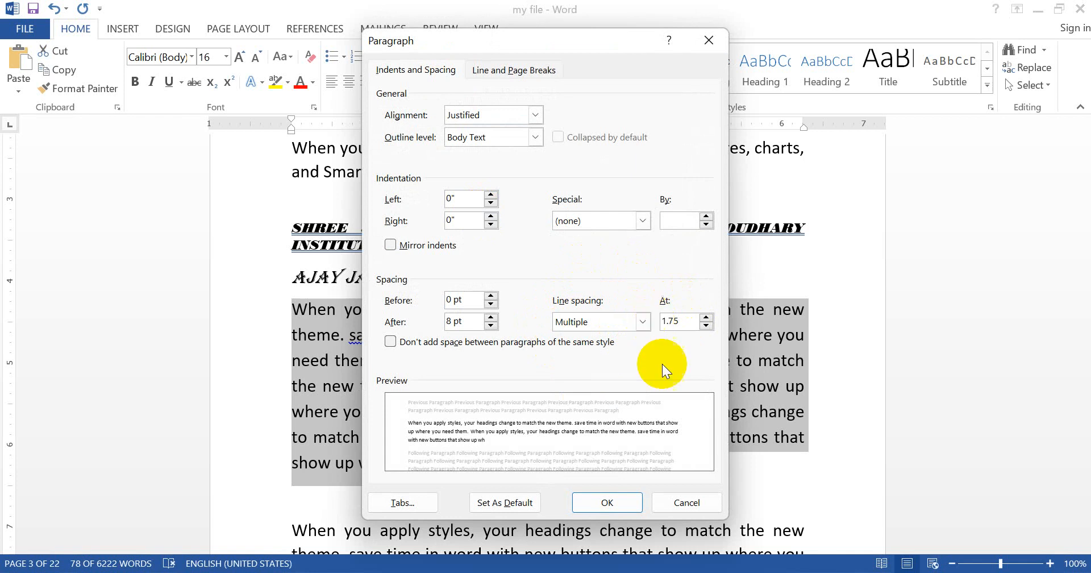
left_click(606, 501)
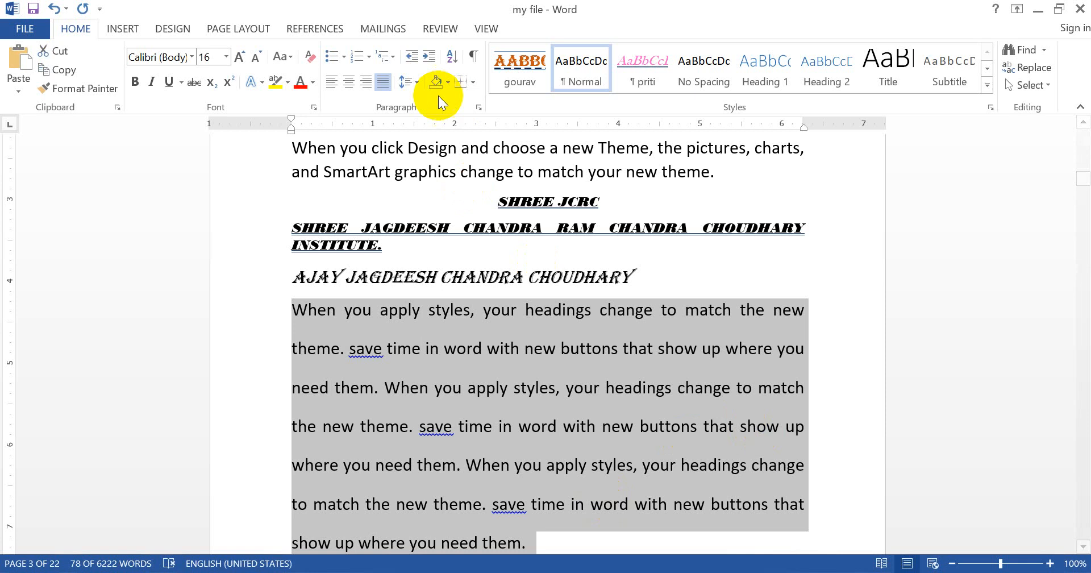
left_click(418, 83)
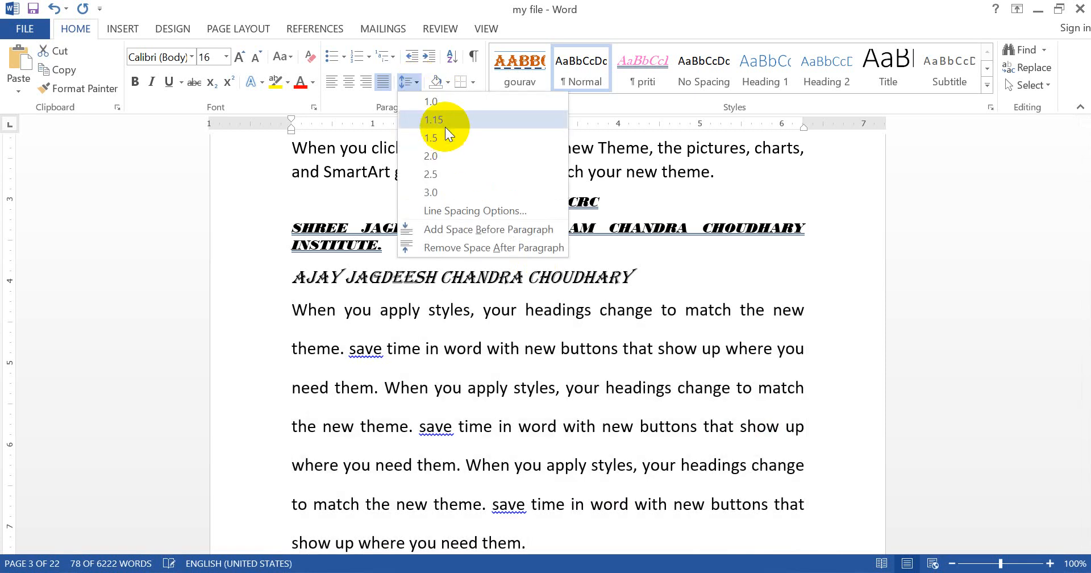
left_click(445, 125)
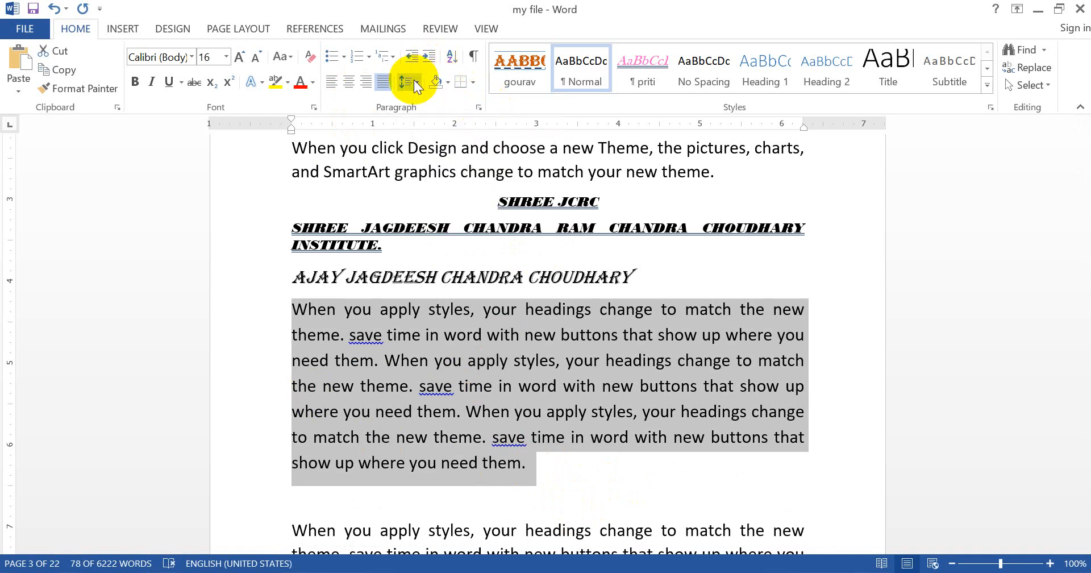
Set the selected paragraph's spacing to 8 pt before and 0 pt after.
left_click(479, 107)
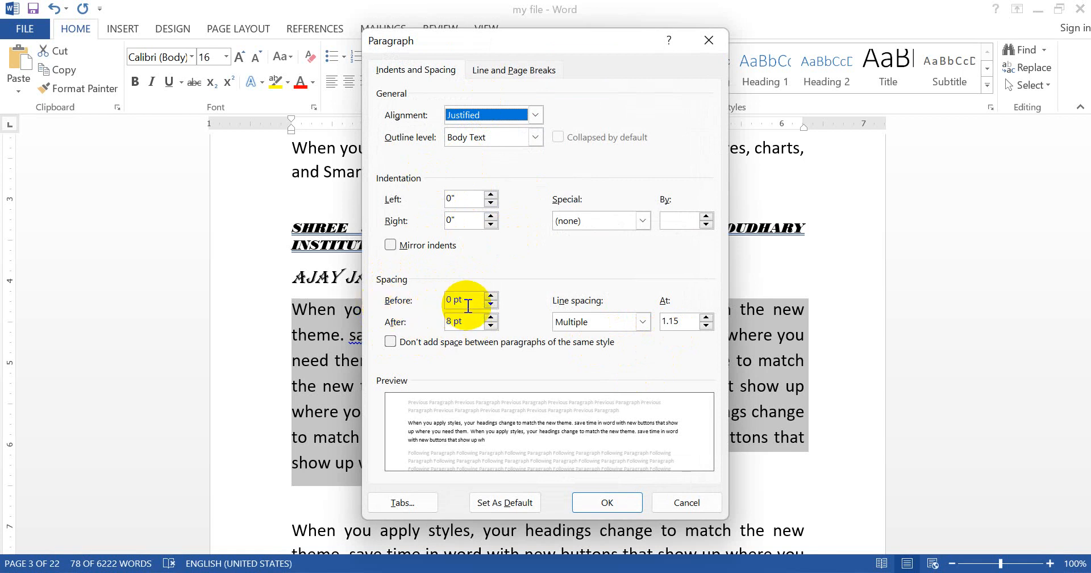
left_click(458, 320)
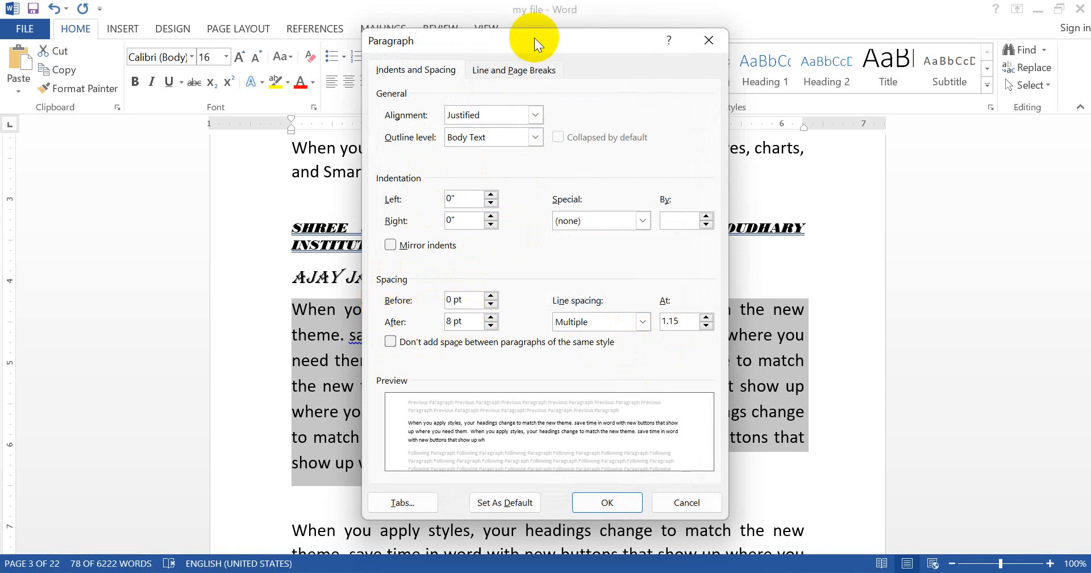
left_click_drag(534, 38, 675, 42)
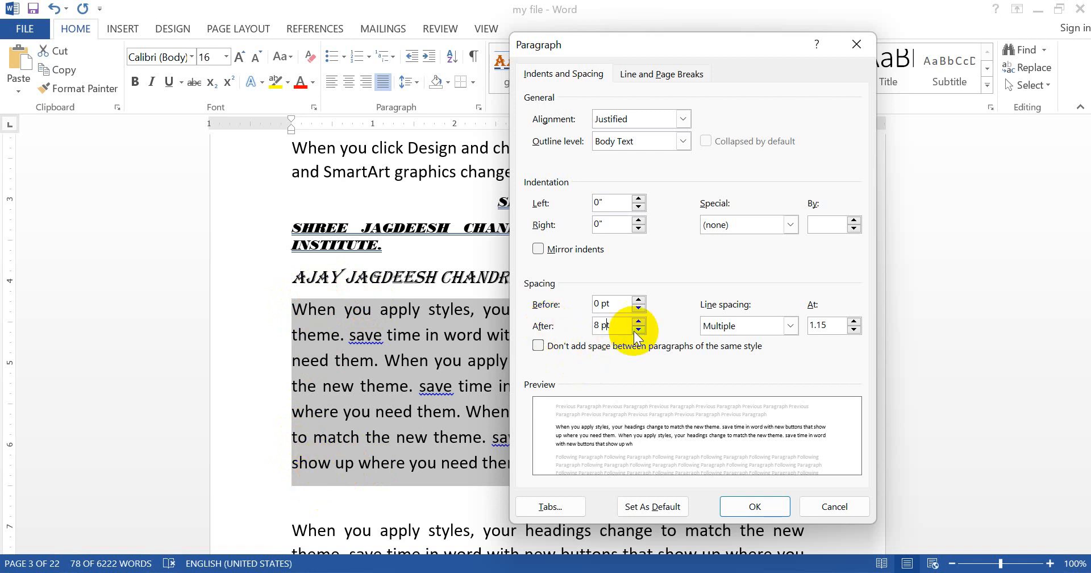
left_click(546, 326)
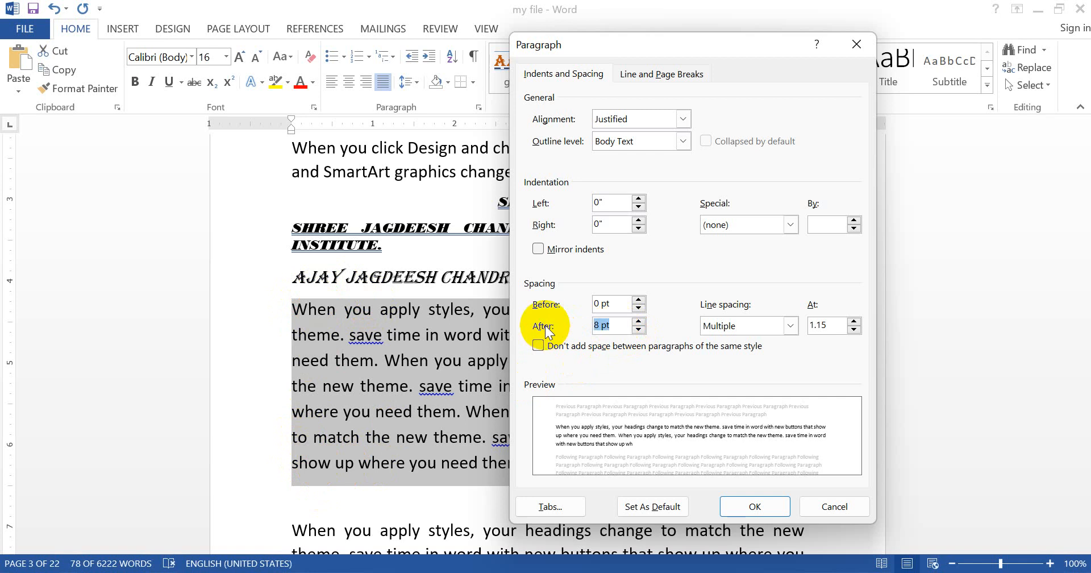
type("0")
left_click(620, 303)
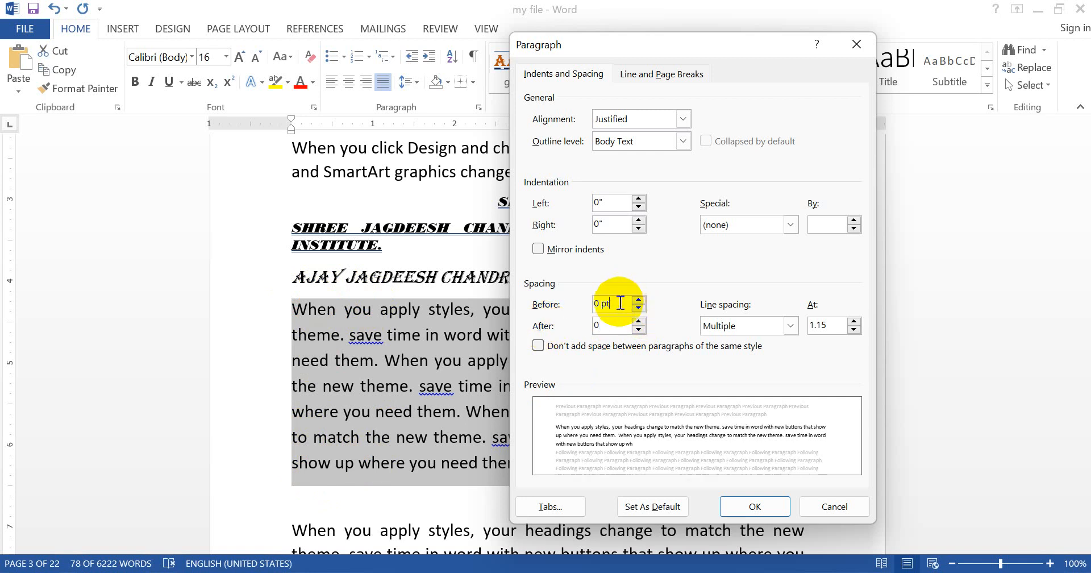
left_click_drag(621, 303, 505, 285)
type("8")
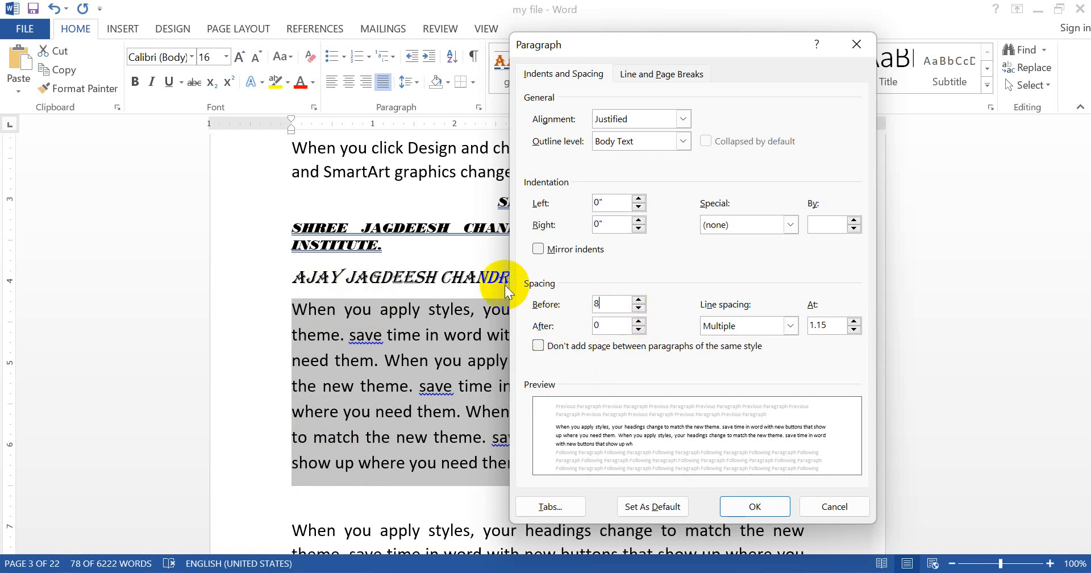
key("Tab")
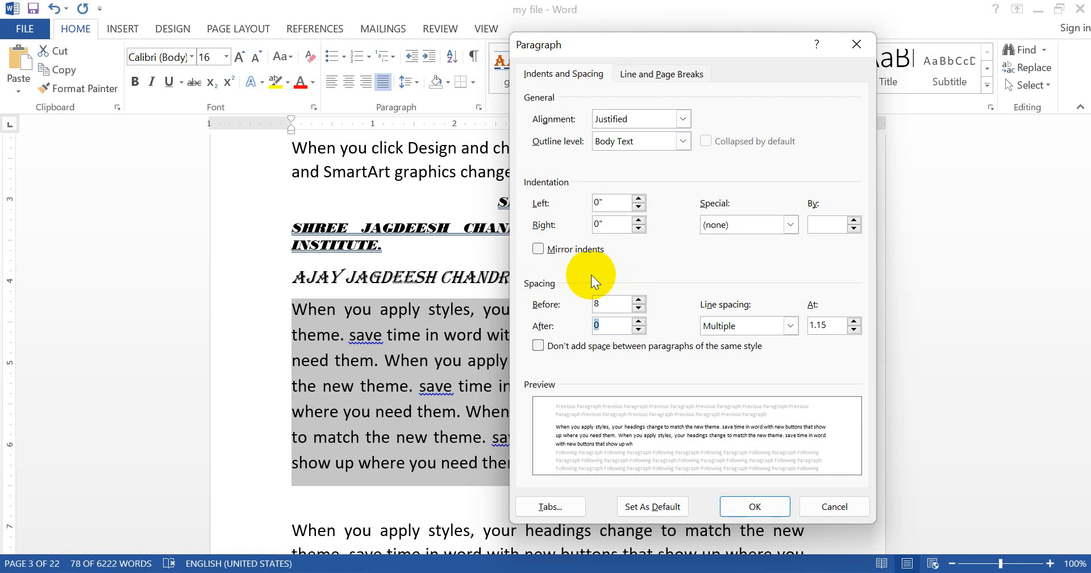
key("Tab")
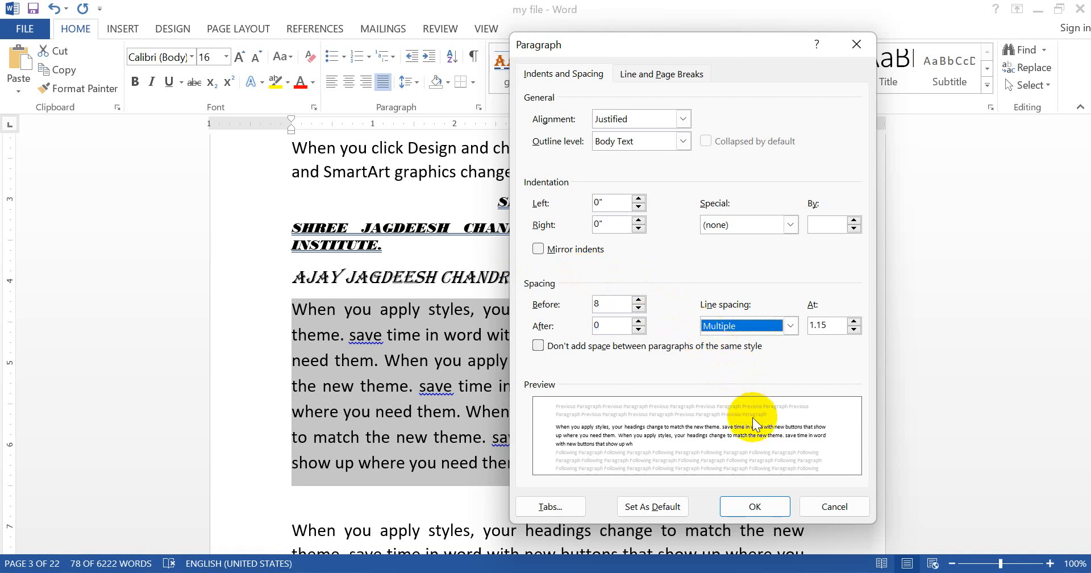
left_click(758, 503)
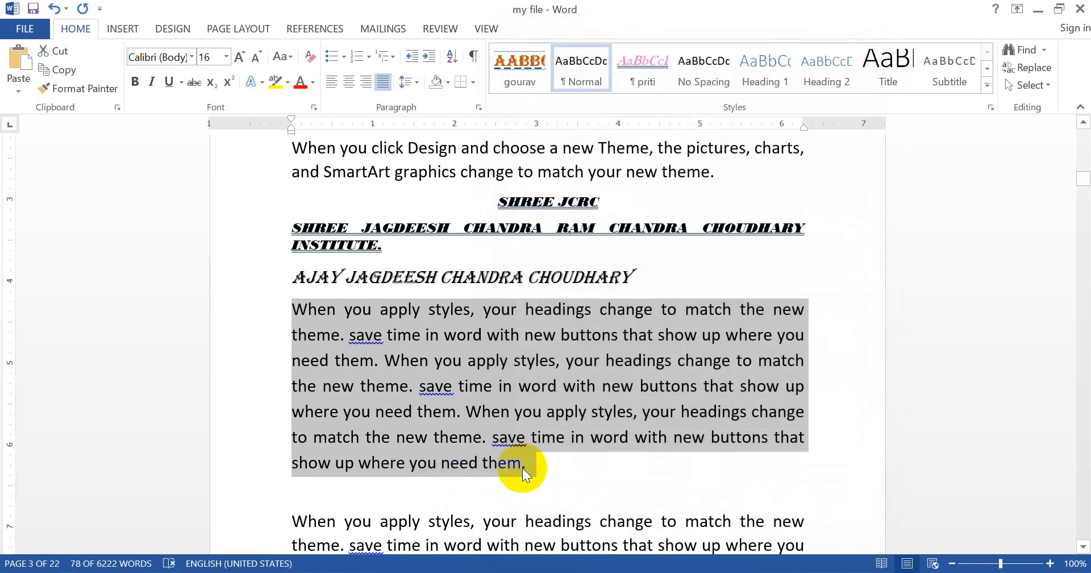
Reselect the lengthened "When you apply styles" paragraph and increase its spacing before to 12 pt.
left_click(287, 290)
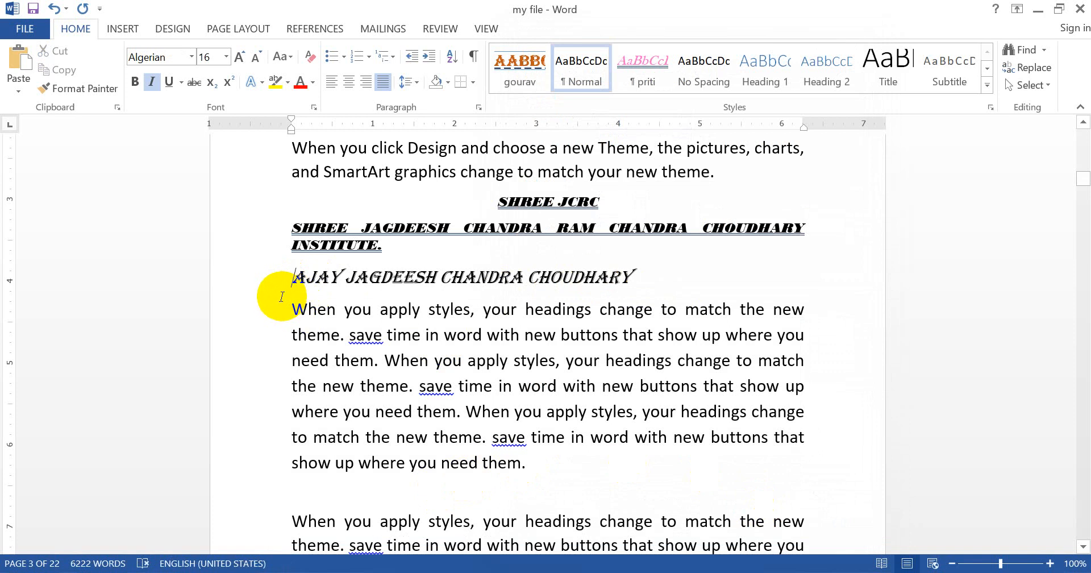
left_click_drag(263, 302, 290, 458)
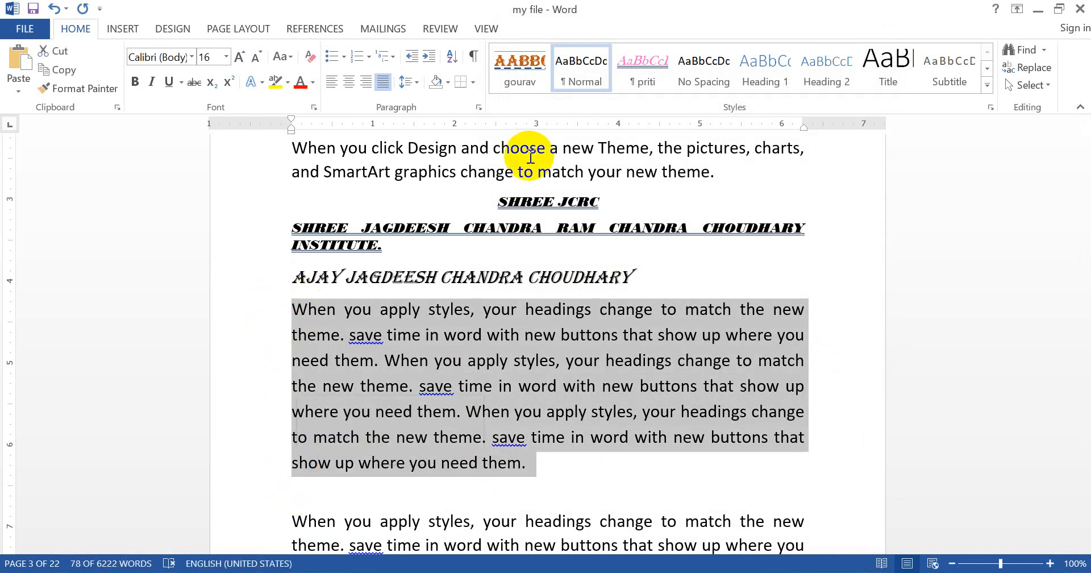
left_click(478, 108)
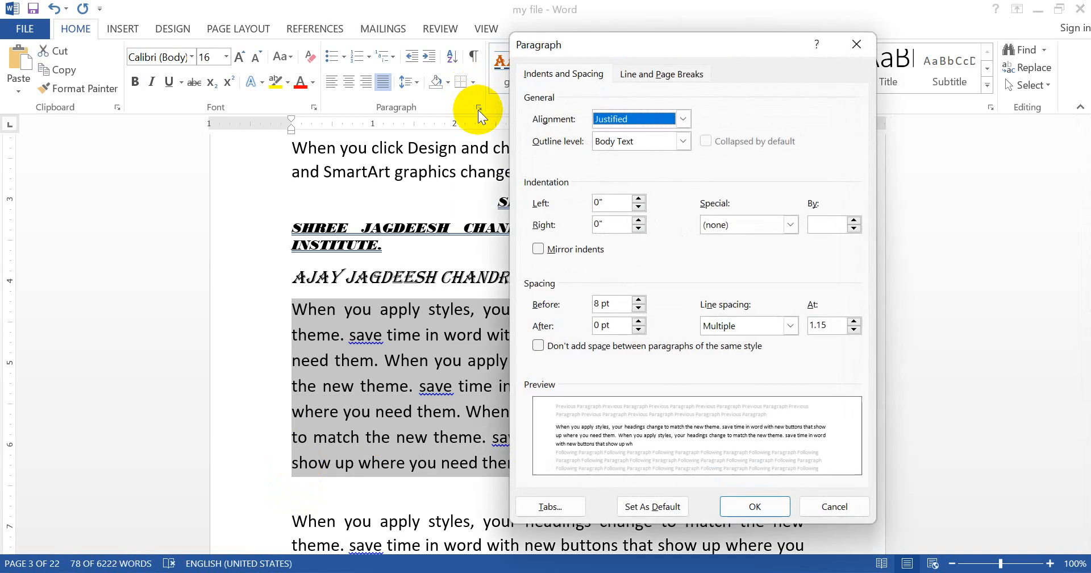
left_click(639, 300)
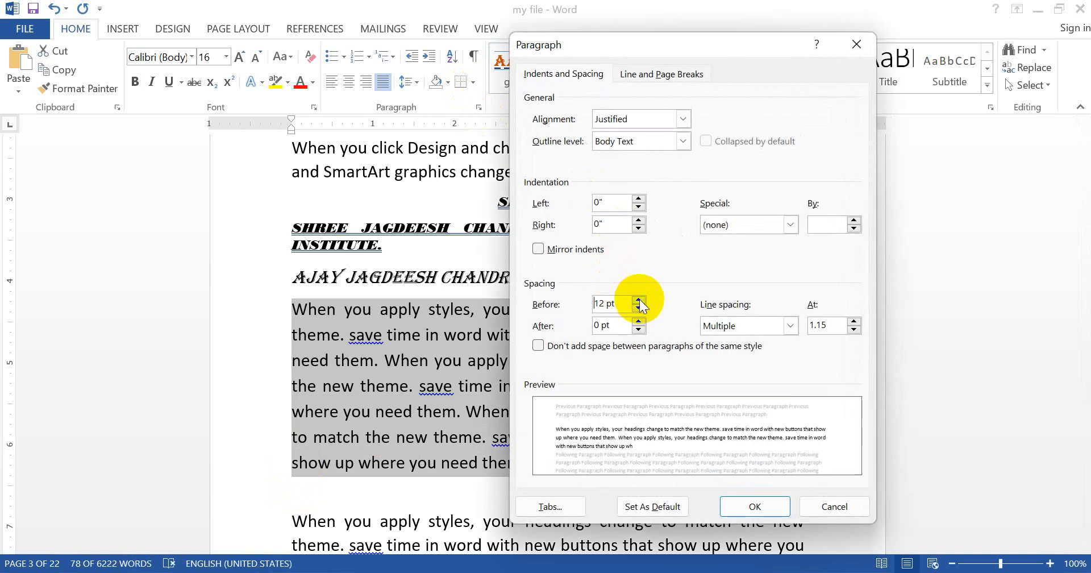
left_click(749, 501)
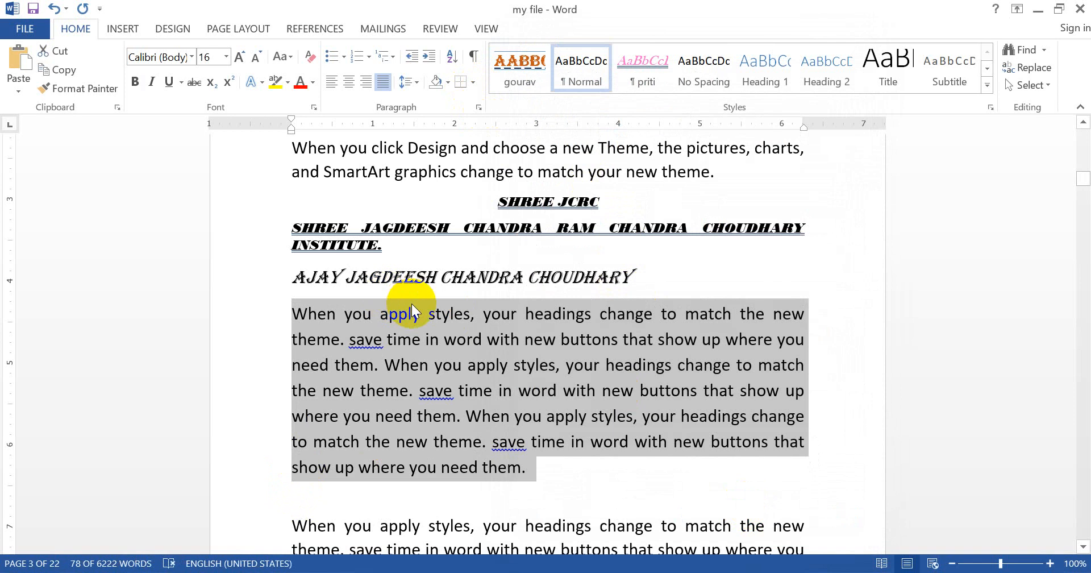
Increase the selected paragraph's spacing before to 24 pt.
left_click(479, 107)
left_click(639, 300)
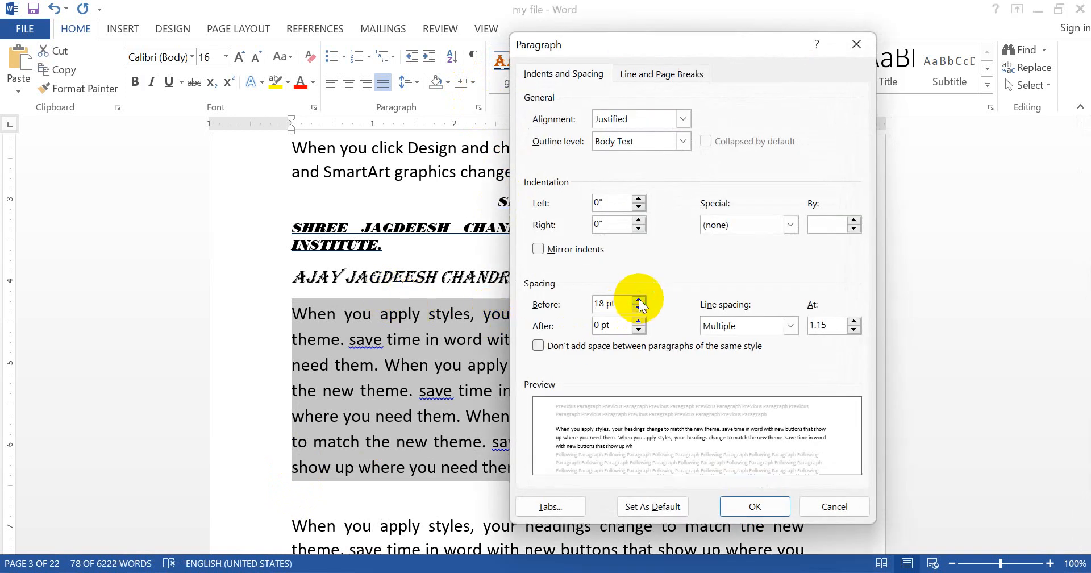
left_click(639, 300)
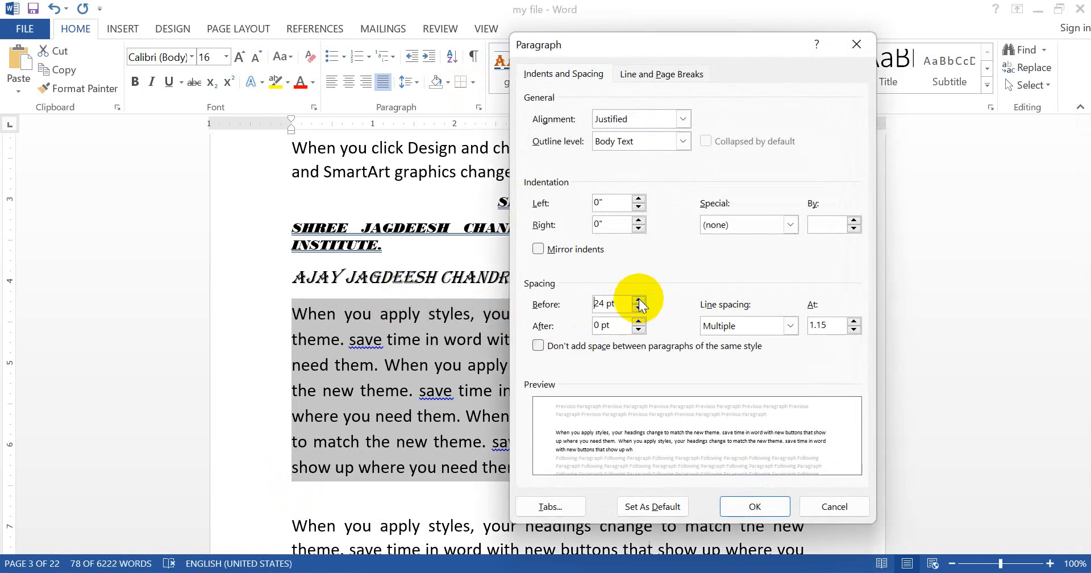
left_click(755, 506)
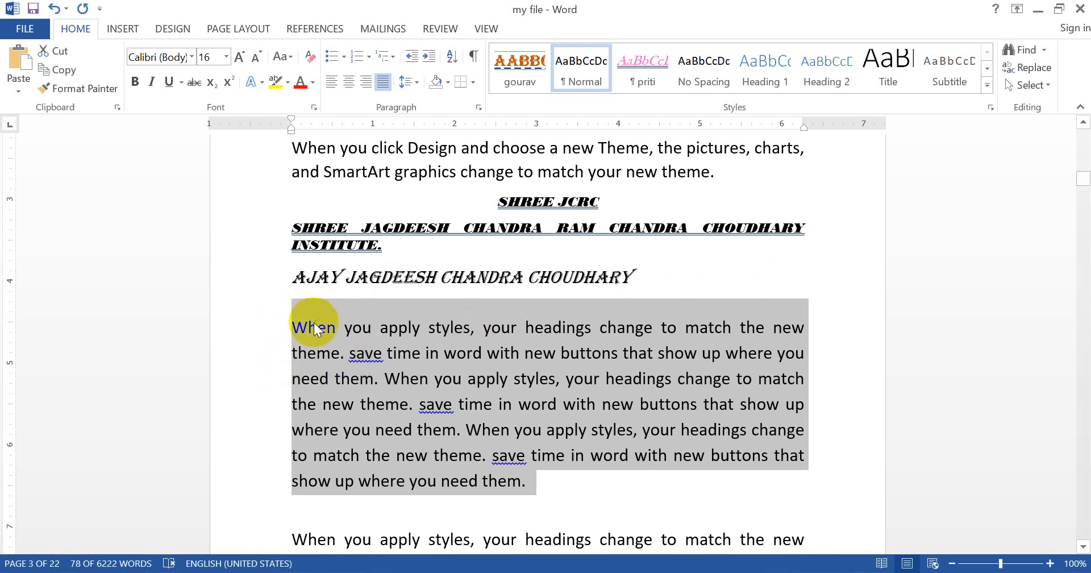
Set the selected paragraph's spacing before to 0 pt.
left_click(478, 106)
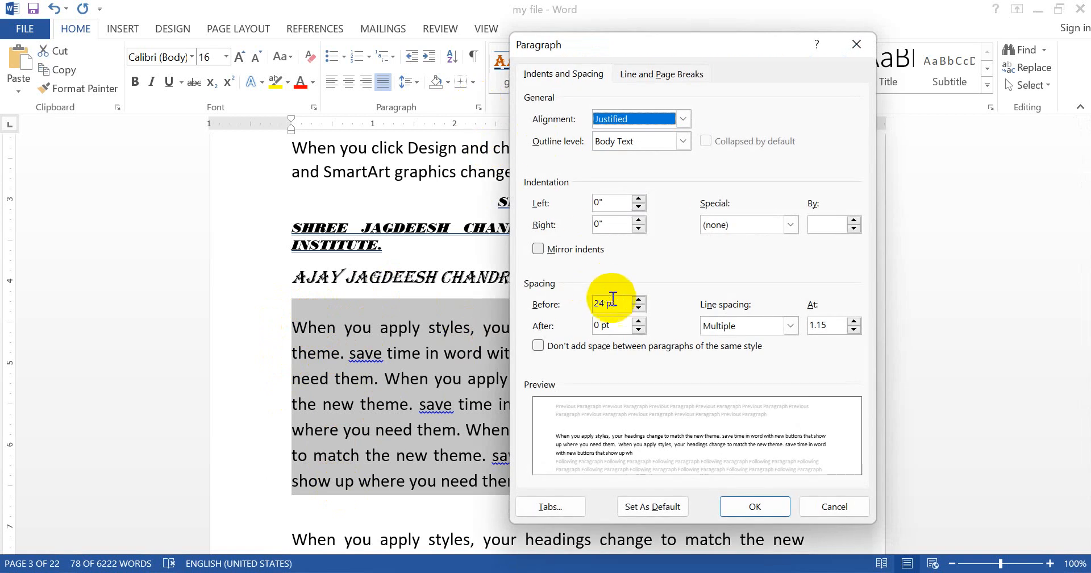
left_click(557, 306)
type("0")
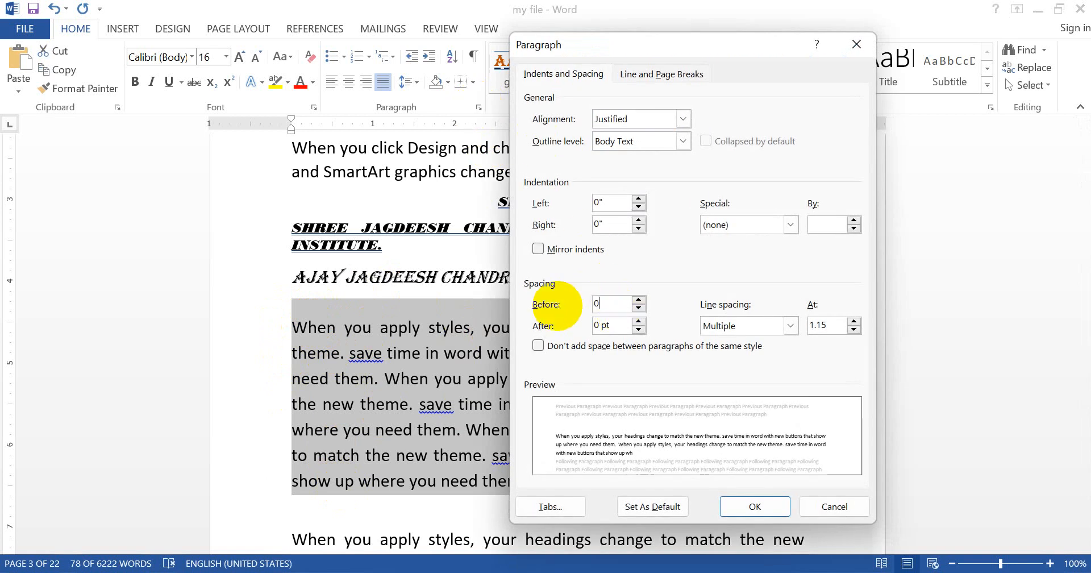
key("Return")
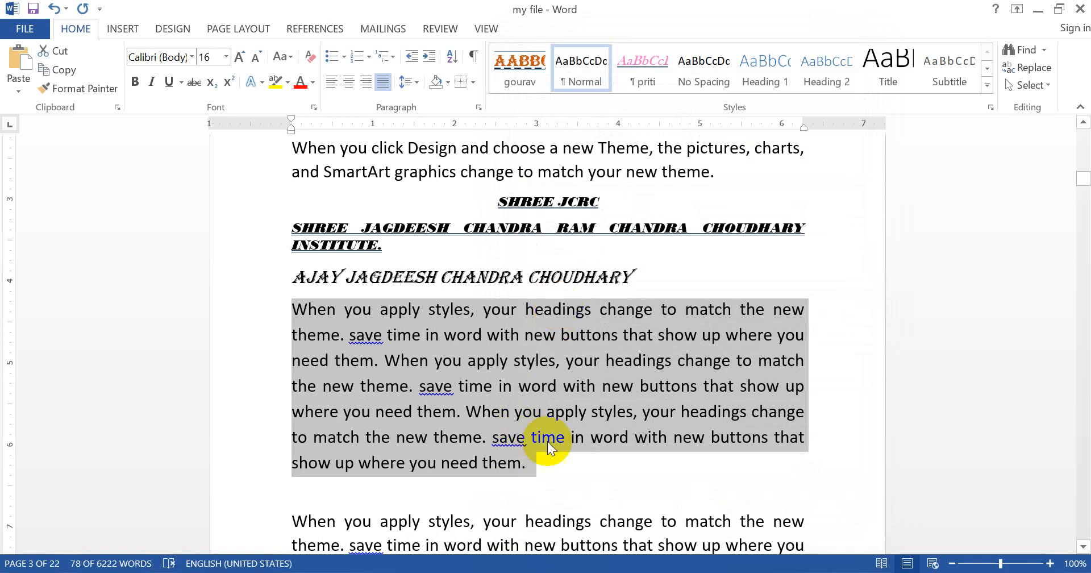
Start a new line after the lengthened "When you apply styles" paragraph and paste the copied paragraph there five times.
left_click(541, 465)
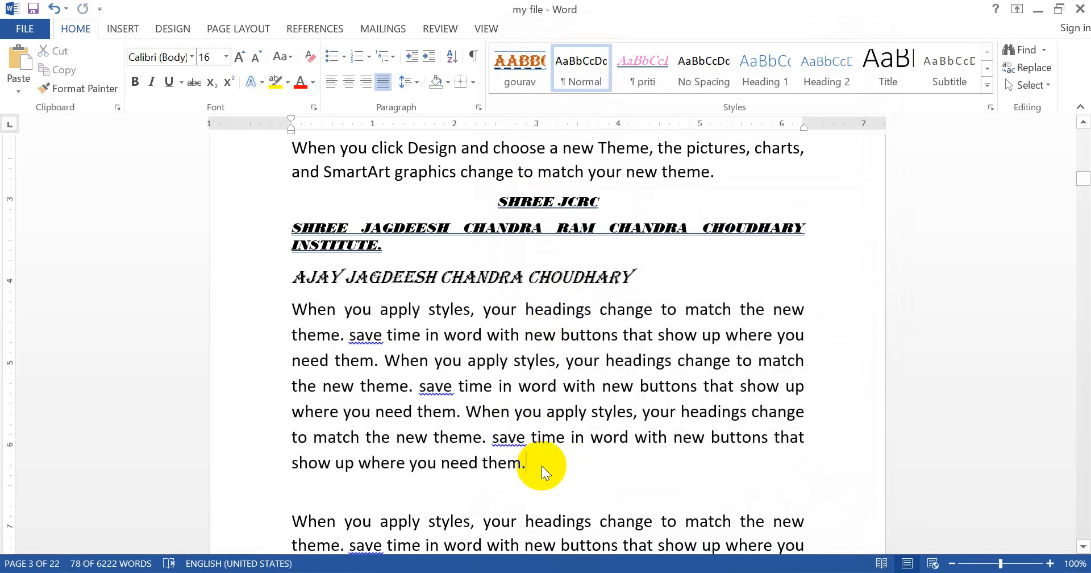
key("Return")
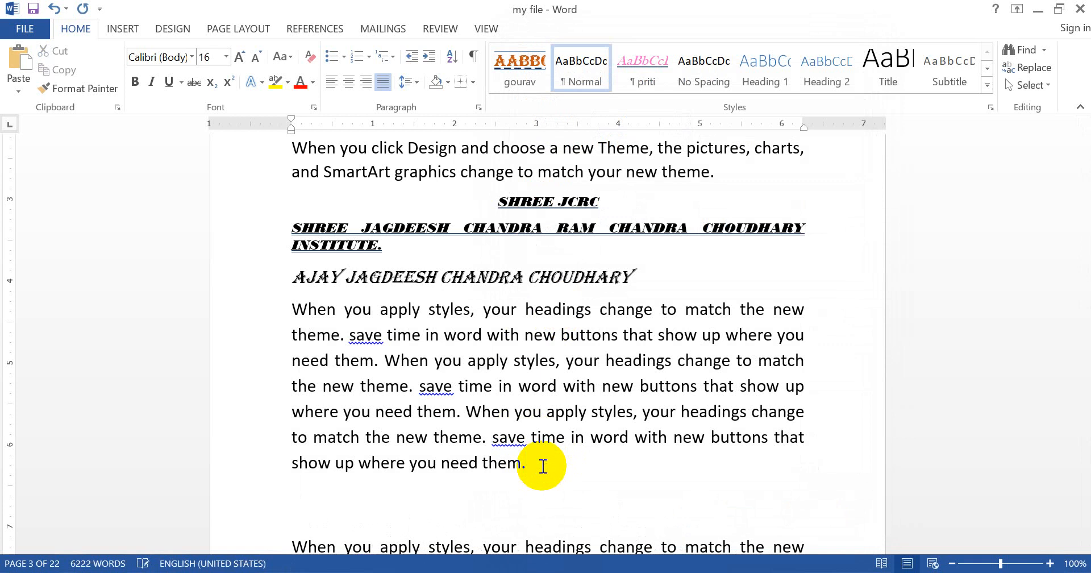
key("ctrl+v")
key("ctrl+v")
key("ctrl+v")
key("ctrl+v")
key("ctrl+v")
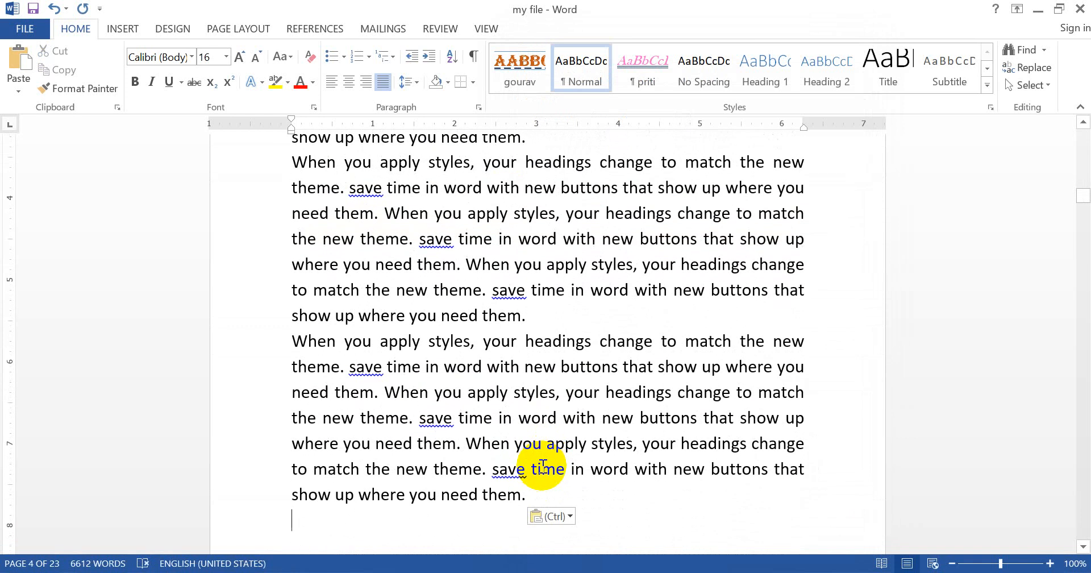
Select the five pasted "When you apply styles" paragraphs and set their spacing before and after to 6 pt each.
key("shift+Up")
key("shift+Up")
key("shift+Up")
key("shift+Up")
key("shift+Up")
key("shift+Up")
key("shift+Up")
key("shift+Up")
key("shift+Up")
key("shift+Up")
key("shift+Up")
key("shift+Up")
key("shift+Up")
key("shift+Up")
key("shift+Up")
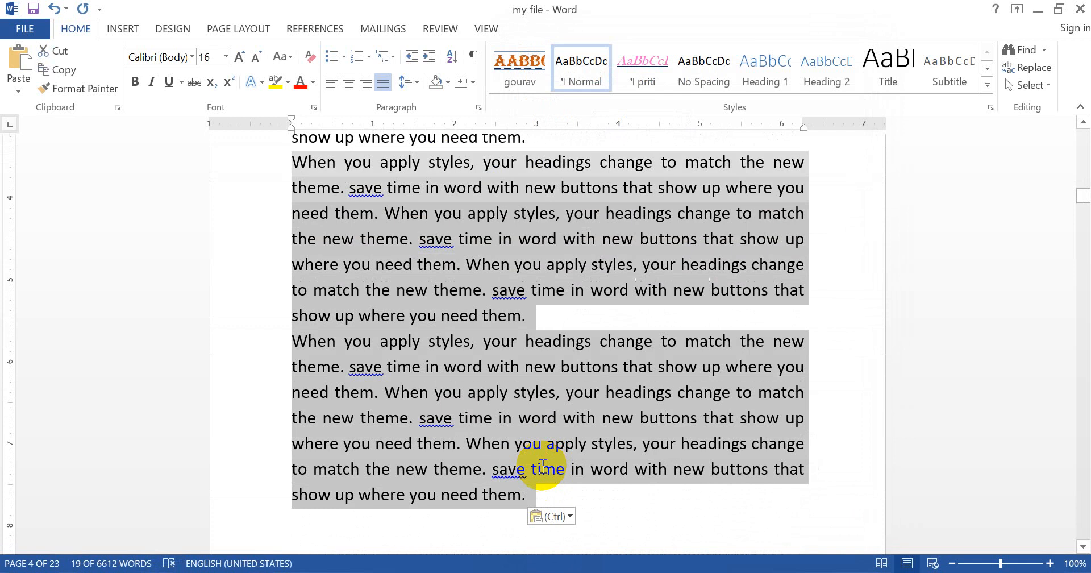
key("shift+Up")
key("shift+Up")
key("shift+Up")
key("shift+Up")
key("shift+Up")
key("shift+Up")
key("shift+Up")
key("shift+Up")
key("shift+Up")
key("shift+Up")
key("shift+Up")
key("shift+Up")
key("shift+Up")
key("shift+Up")
key("shift+Up")
key("shift+Up")
key("shift+Up")
key("shift+Up")
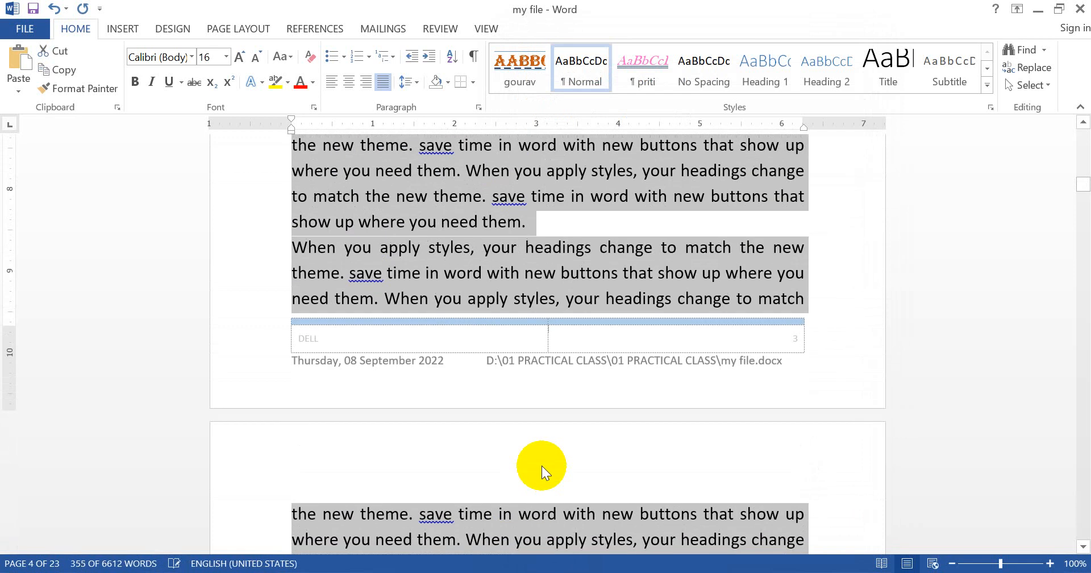
key("shift+Up")
key("shift+Up")
key("shift+Up")
key("shift+Up")
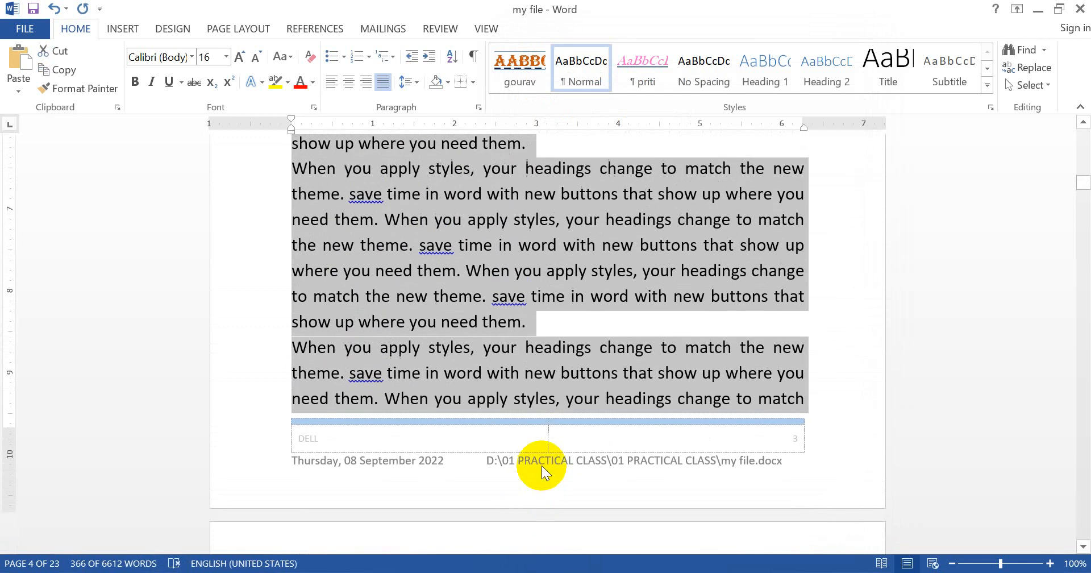
key("shift+Down")
key("shift+Down")
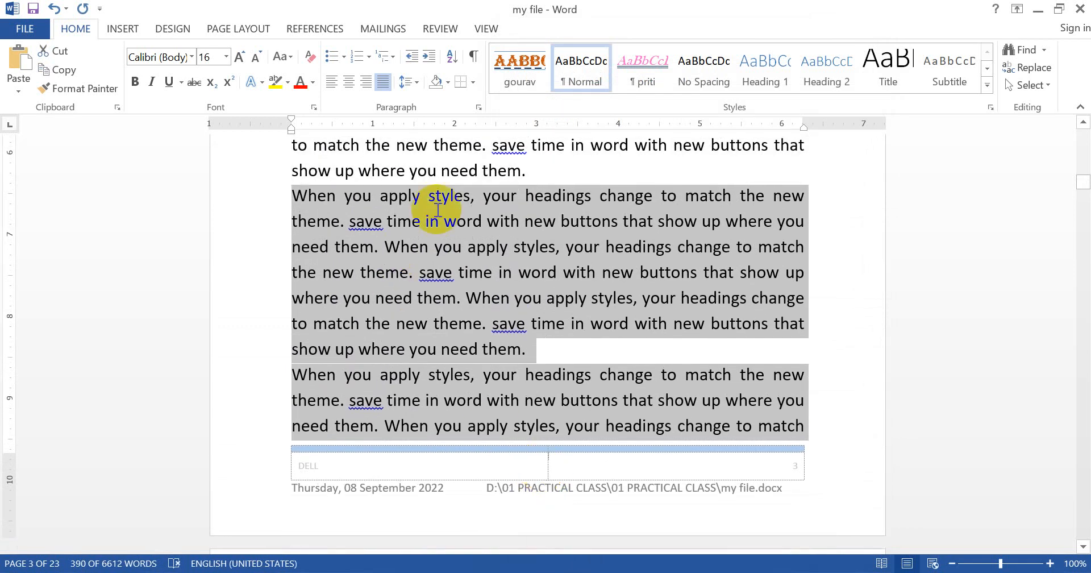
left_click(480, 107)
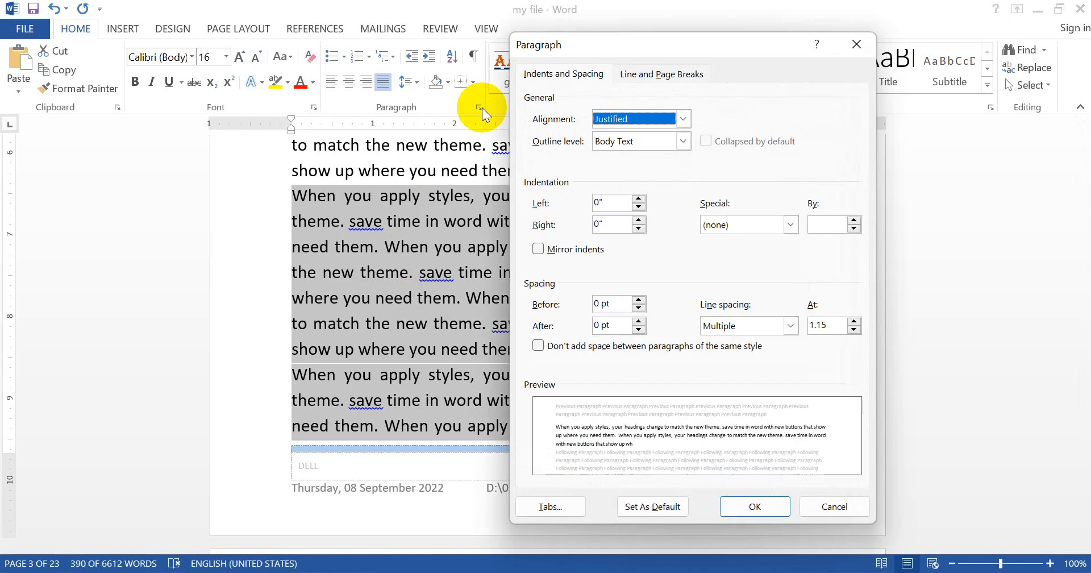
left_click(639, 300)
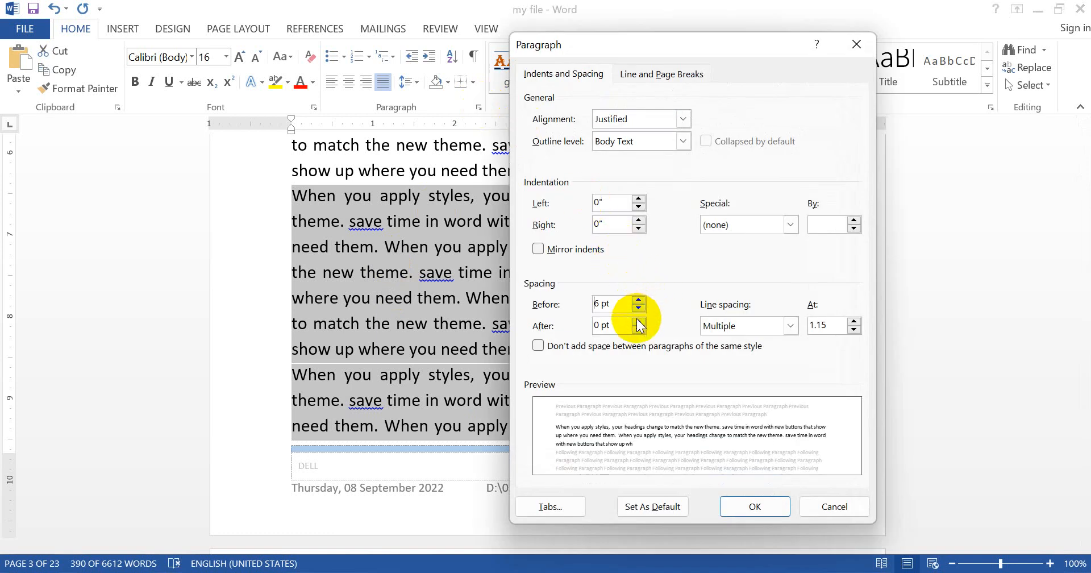
left_click(638, 320)
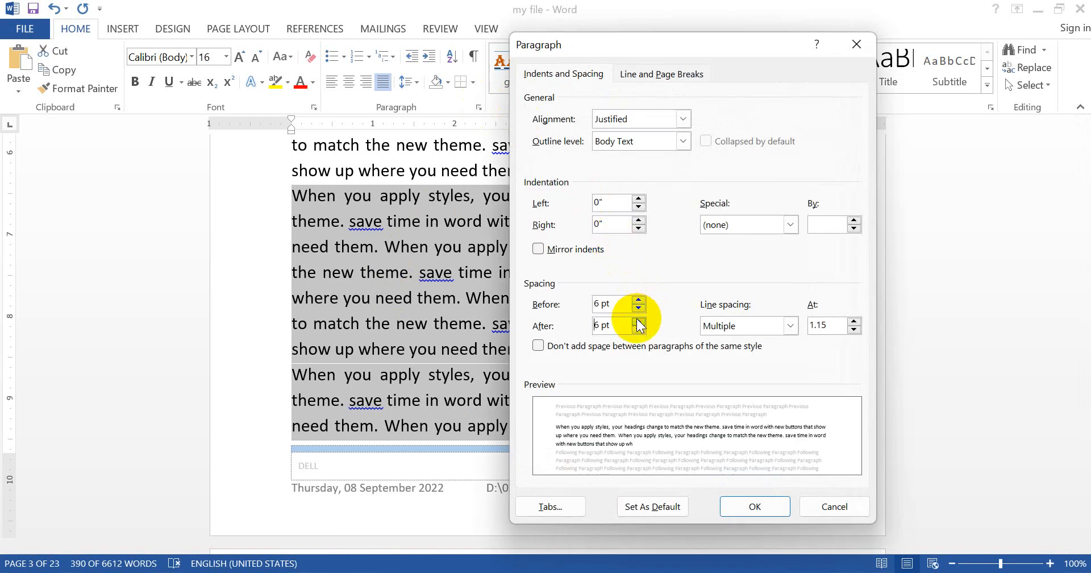
left_click(752, 504)
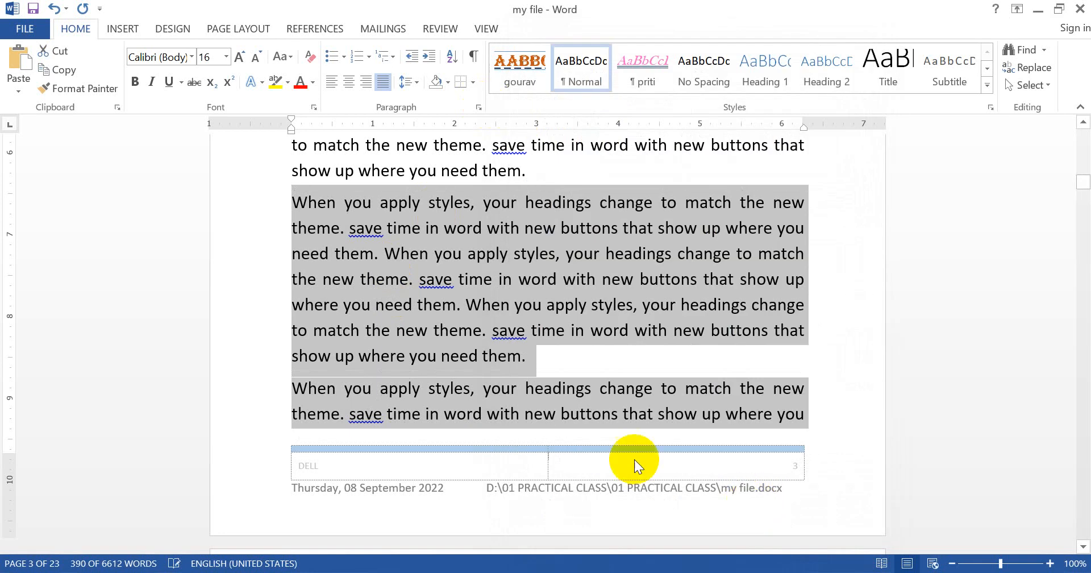
left_click(600, 440)
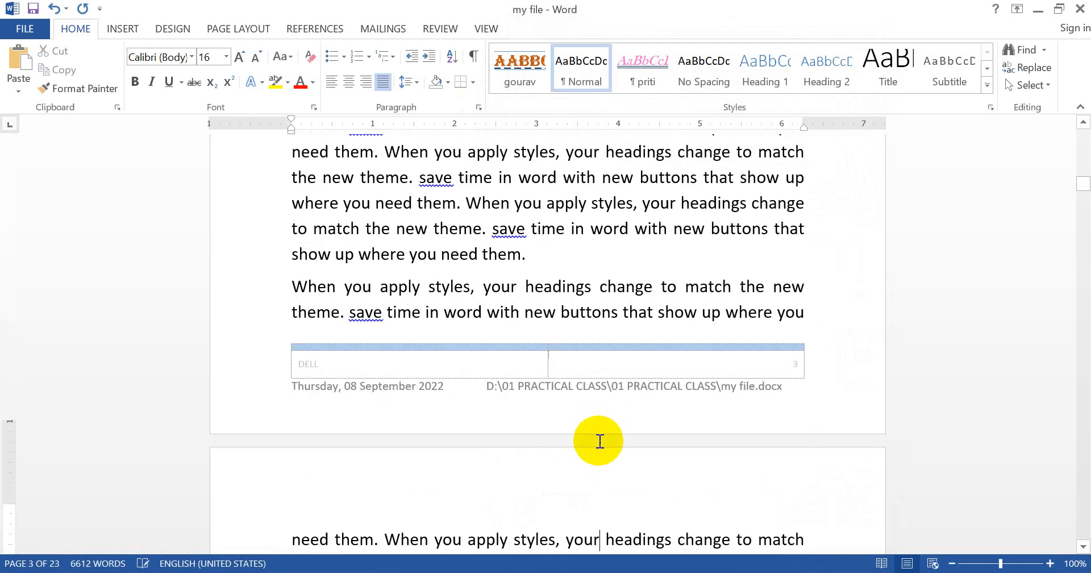
Examine the spacing between the pasted "When you apply styles" paragraphs down to the last one on page 4.
key("Down")
key("Down")
key("Down")
key("Down")
key("Down")
key("Down")
key("Down")
key("Down")
key("Down")
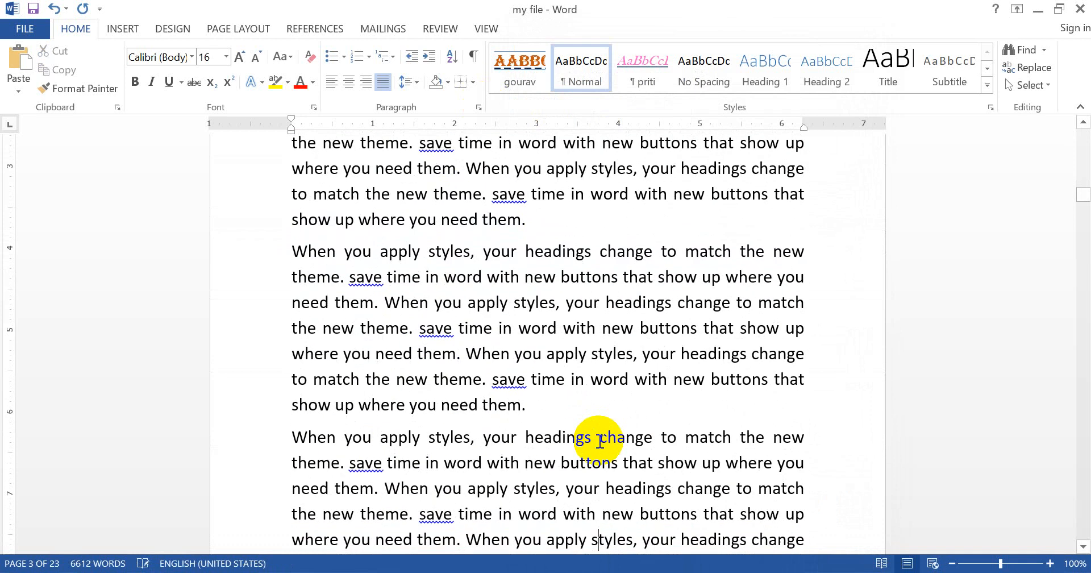
key("Down")
key("Down")
key("Down")
key("Down")
key("Down")
key("Down")
key("Down")
key("Down")
key("Down")
key("Down")
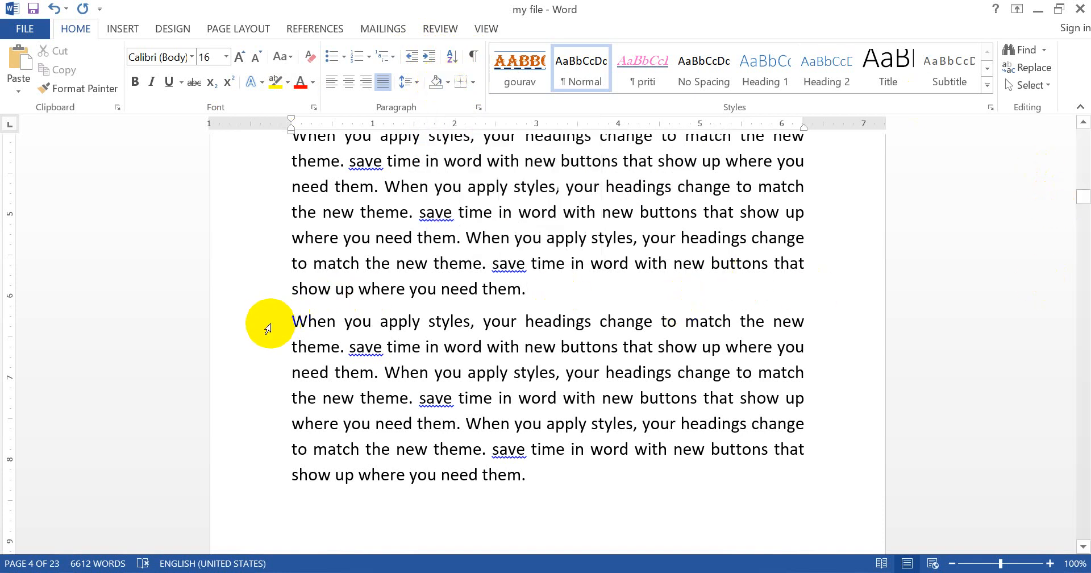
Apply All Borders to the last pasted "When you apply styles" paragraph on page 4.
left_click_drag(267, 329, 285, 484)
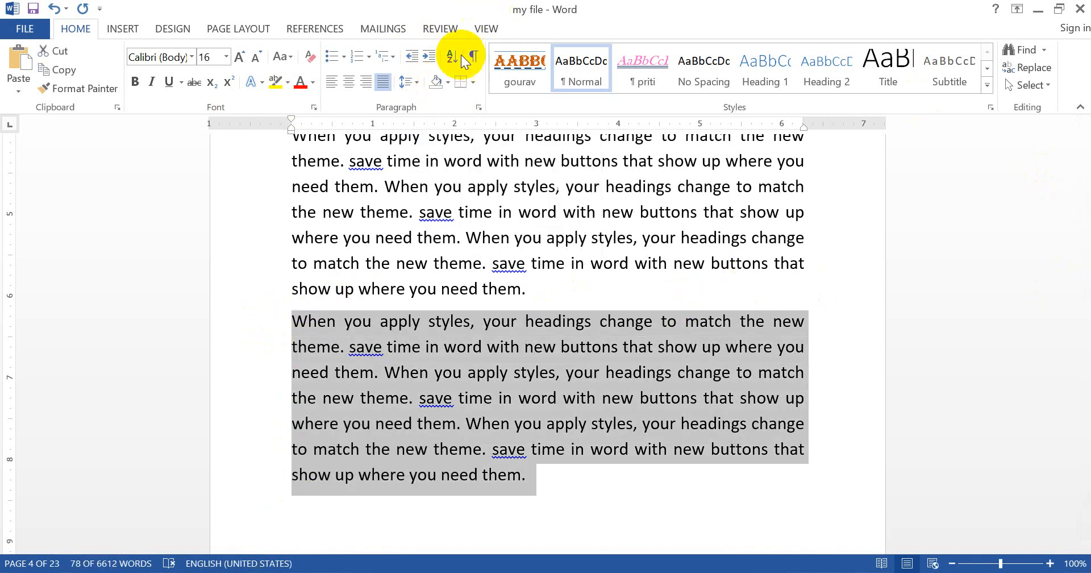
left_click(473, 82)
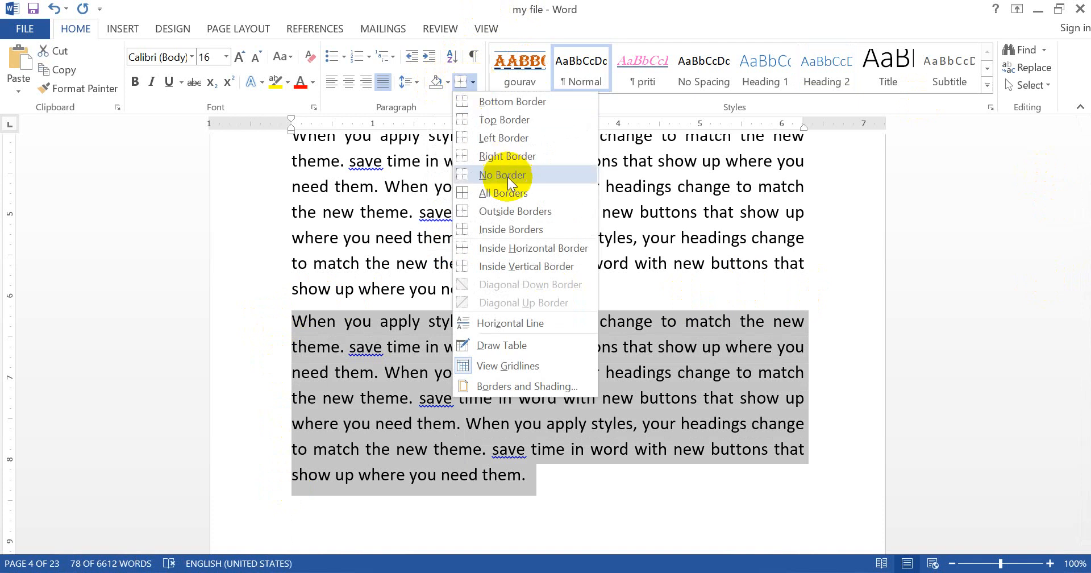
left_click(502, 193)
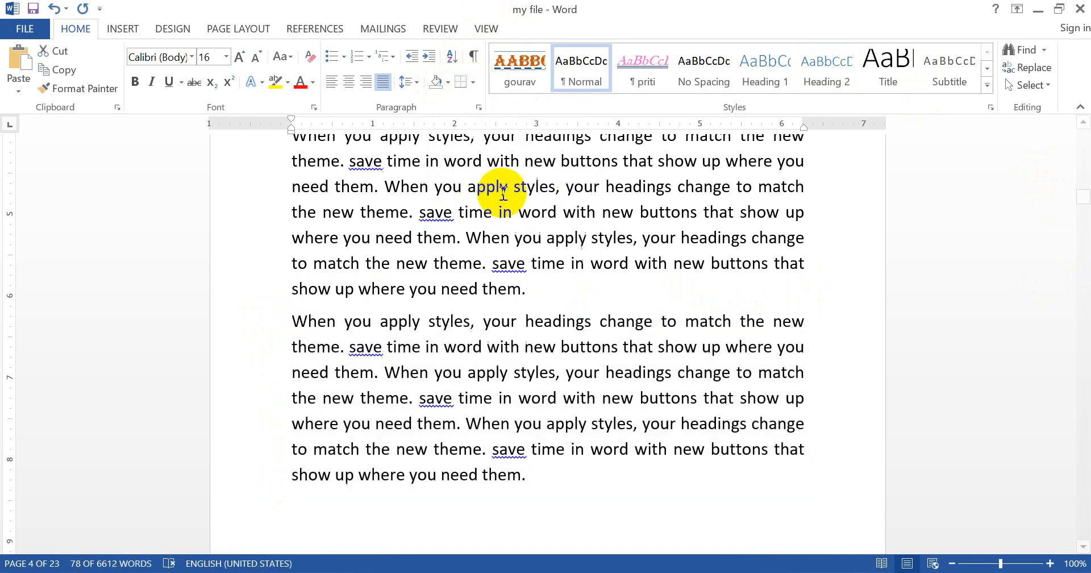
left_click(521, 454)
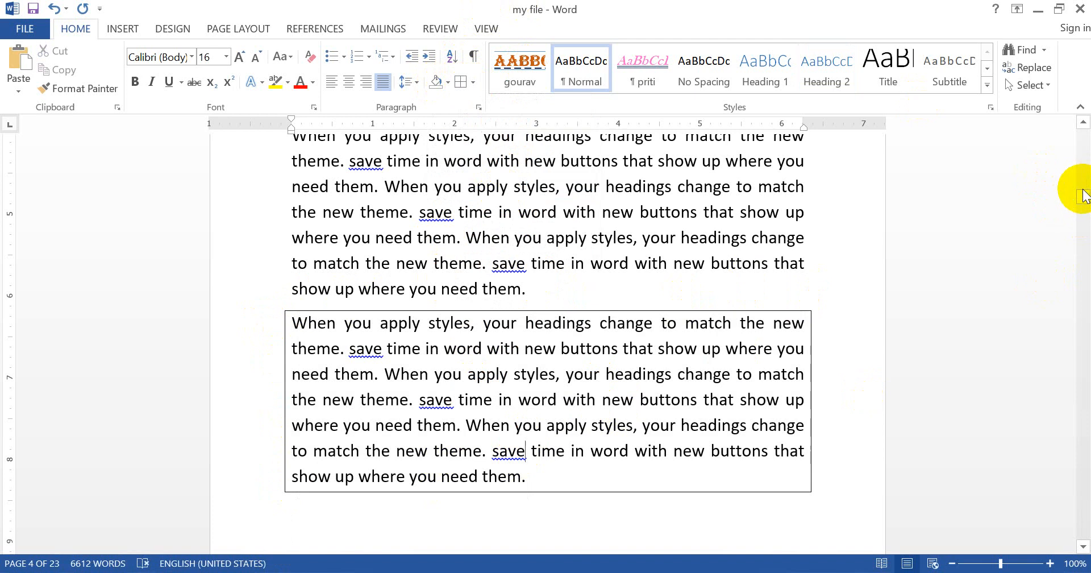
Apply All Borders to the page 1 lines from H₂O down to the last "When you click Design".
left_click_drag(1082, 196, 1084, 142)
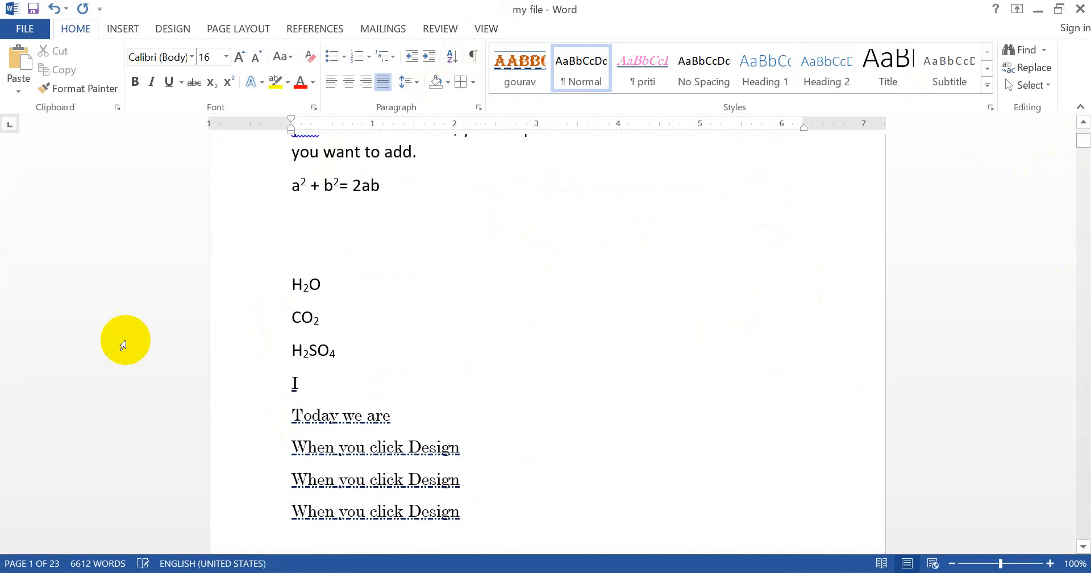
left_click_drag(220, 282, 250, 518)
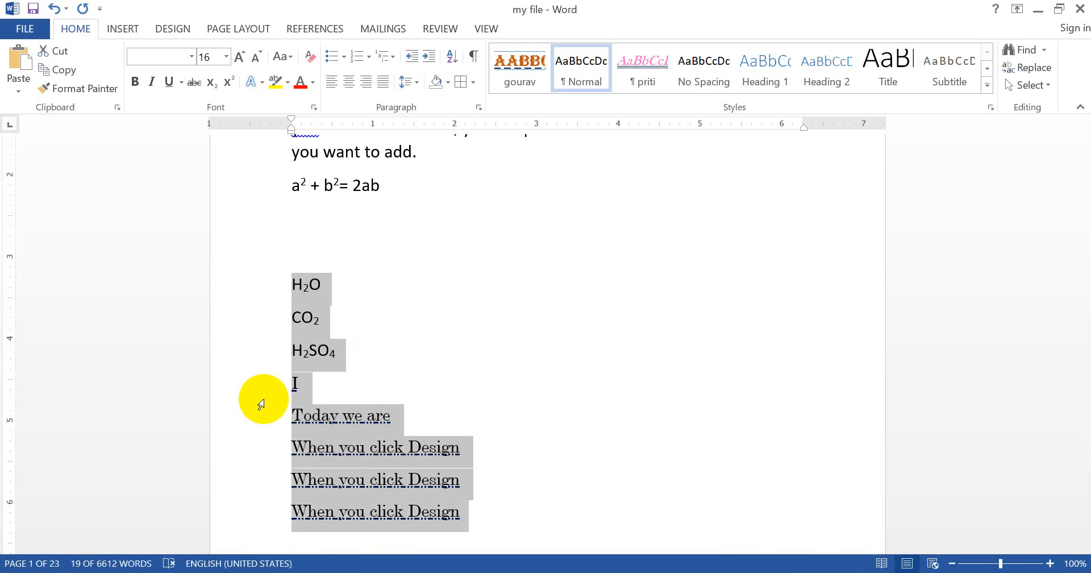
left_click(459, 84)
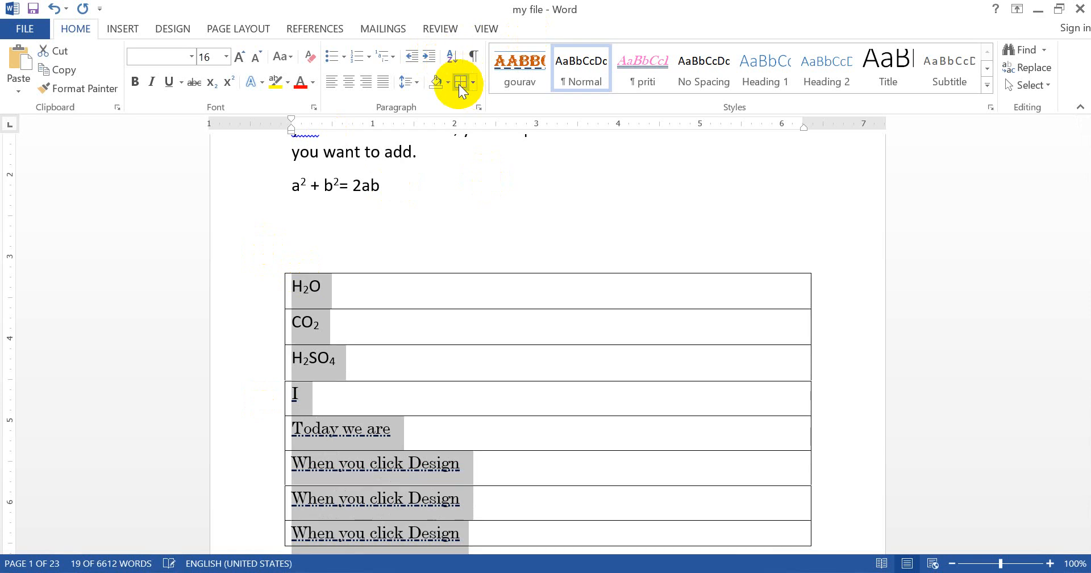
left_click(373, 386)
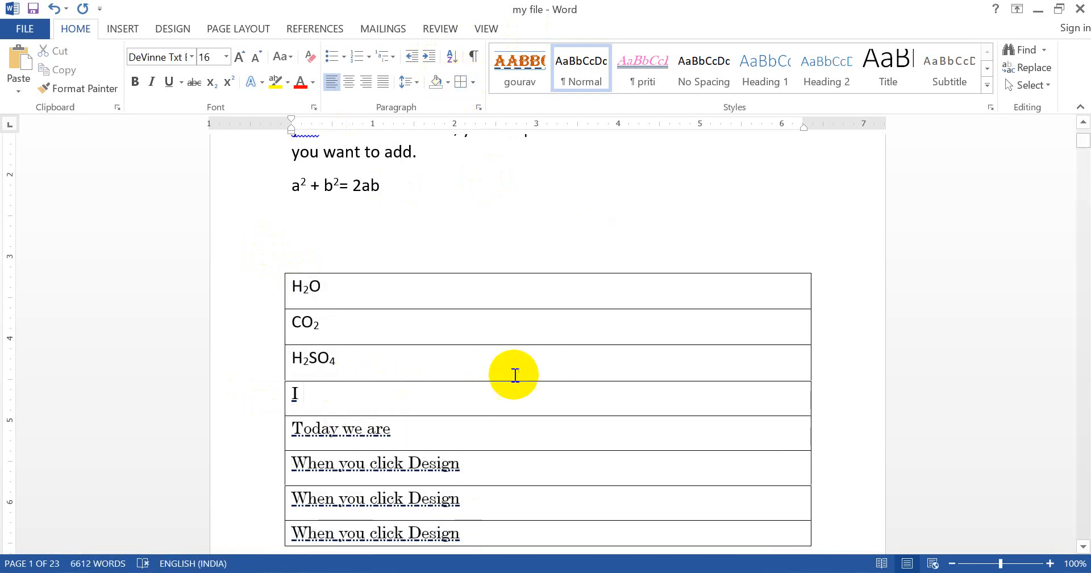
Look through the bordered lines on page 1, down to the empty line below them.
left_click(350, 309)
key("Down")
key("Down")
key("Down")
key("Down")
key("Down")
key("Down")
key("Down")
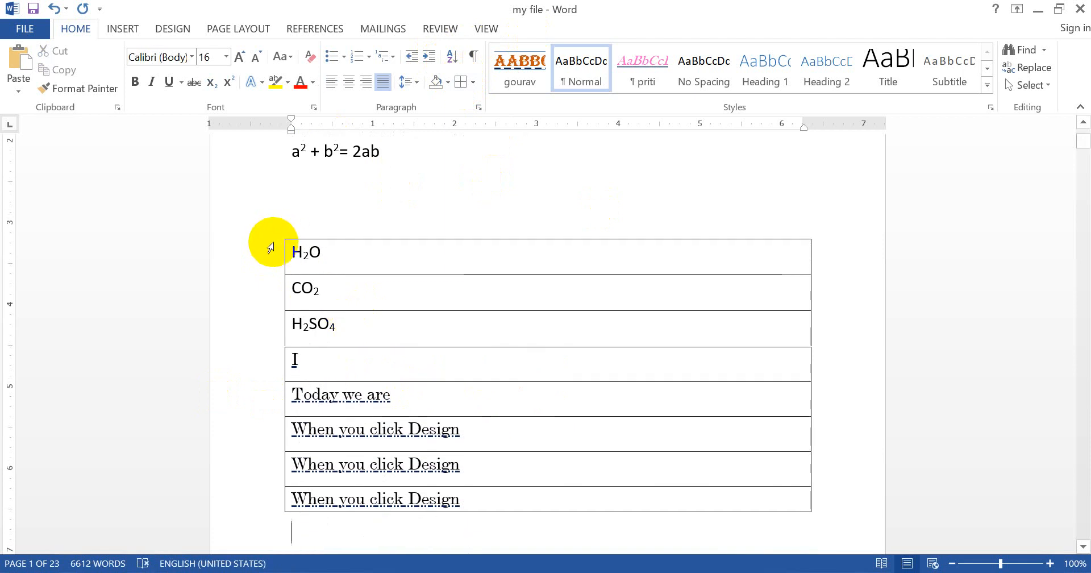
Reselect the lines from H₂O down to the last "When you click Design" and remove all their borders.
left_click_drag(261, 246, 275, 480)
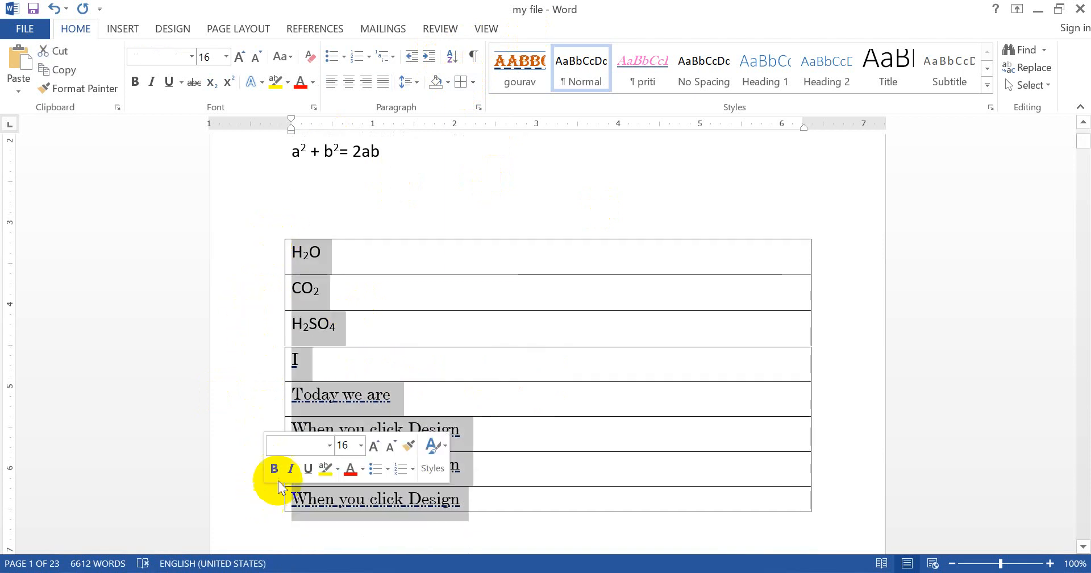
left_click(471, 81)
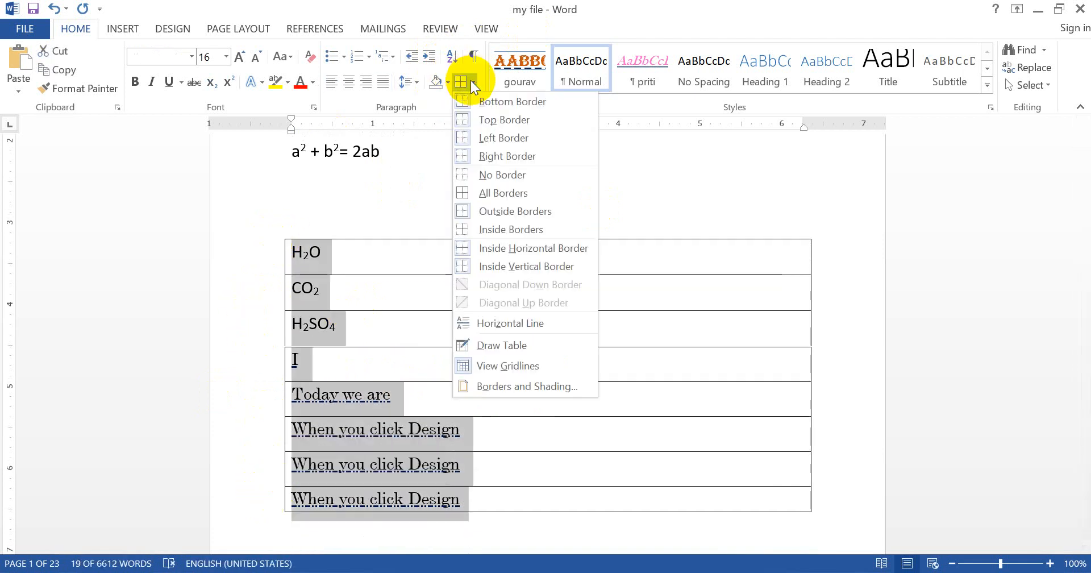
left_click(482, 220)
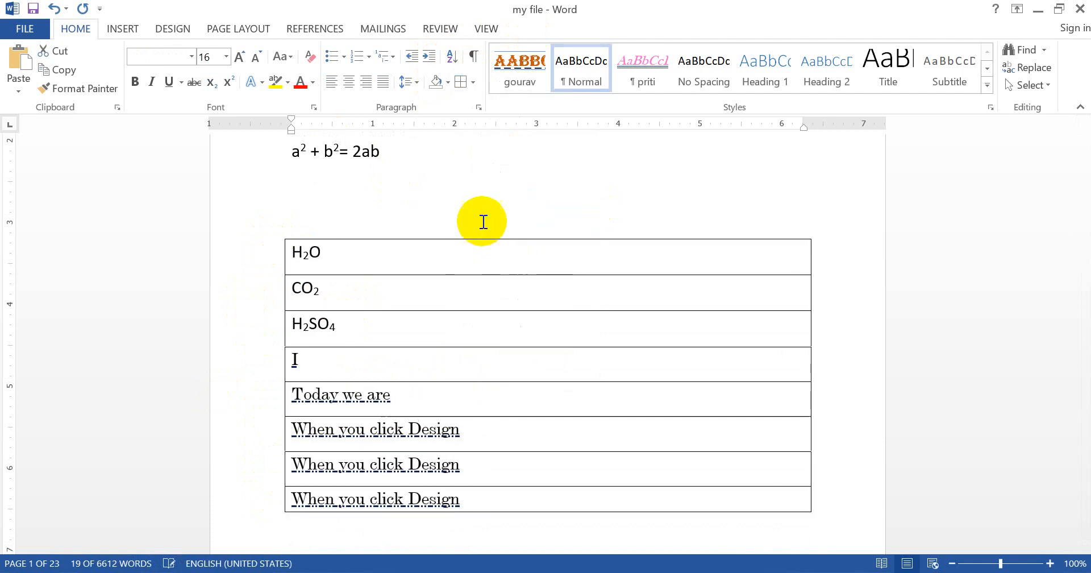
left_click(475, 87)
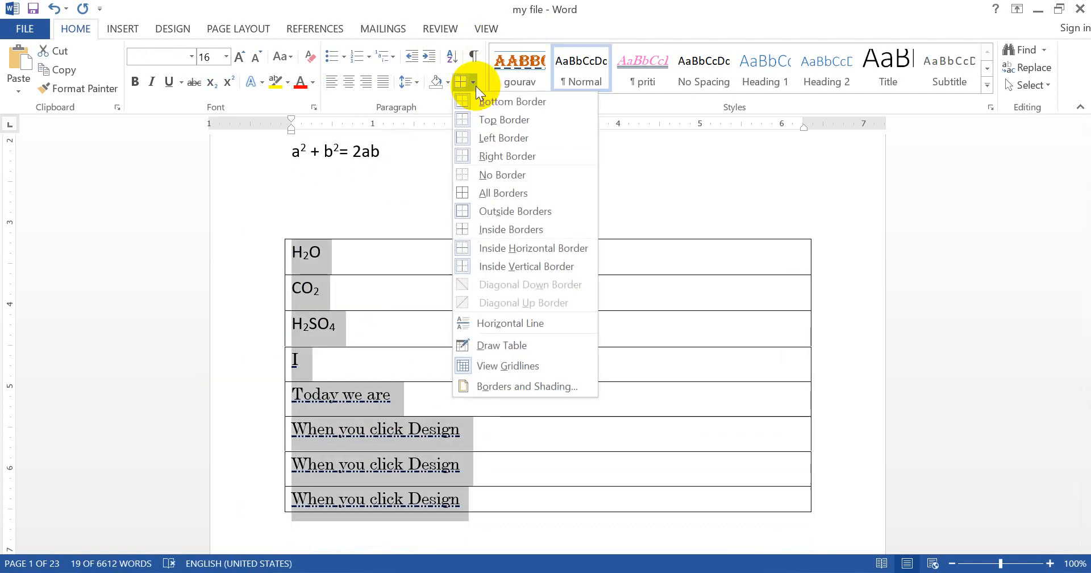
left_click(529, 173)
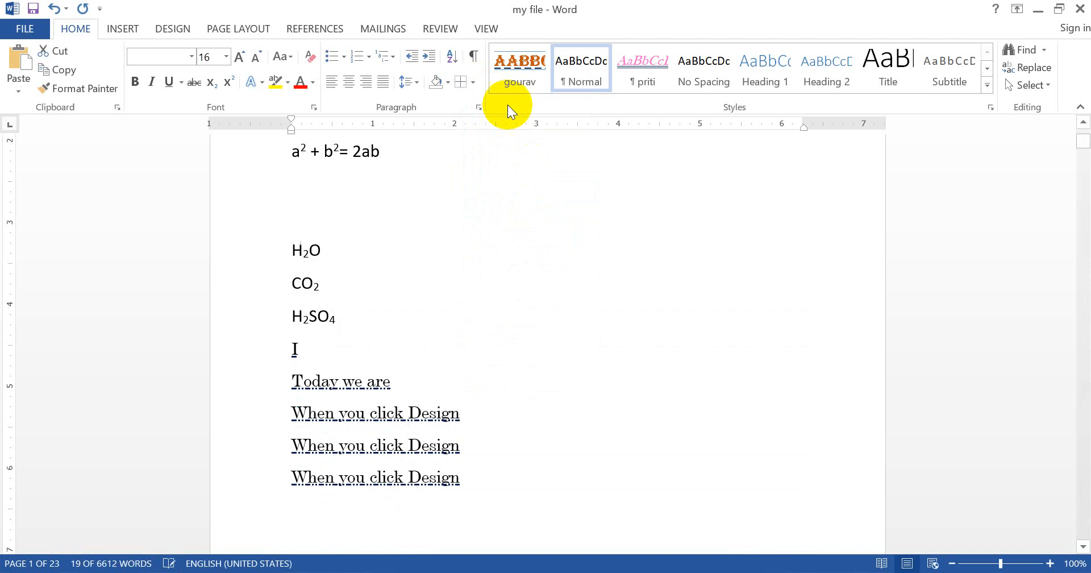
Try Inside Borders on the selected lines, and replace them with Outside Borders.
left_click(474, 83)
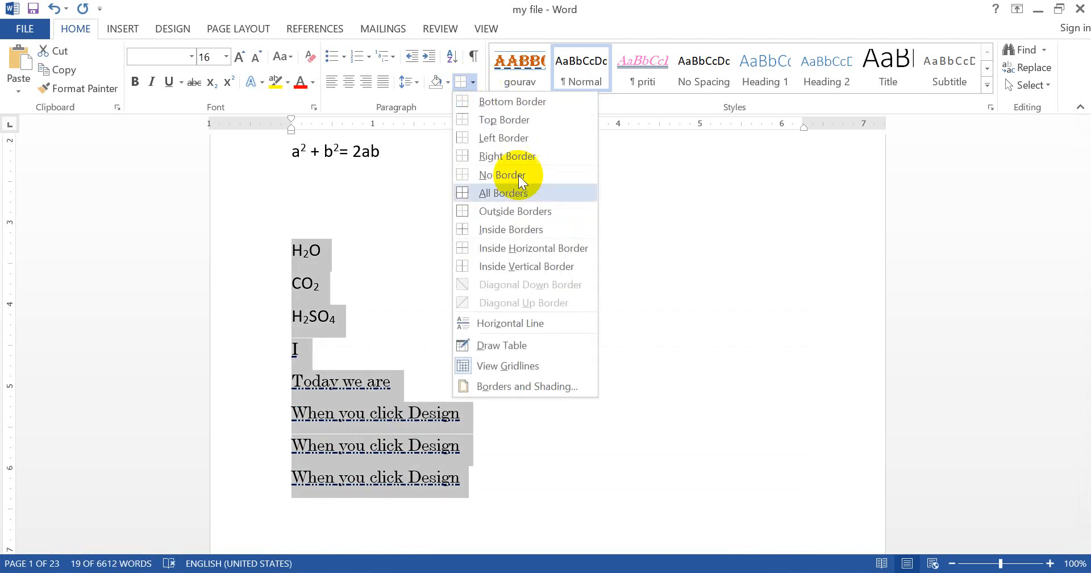
left_click(528, 231)
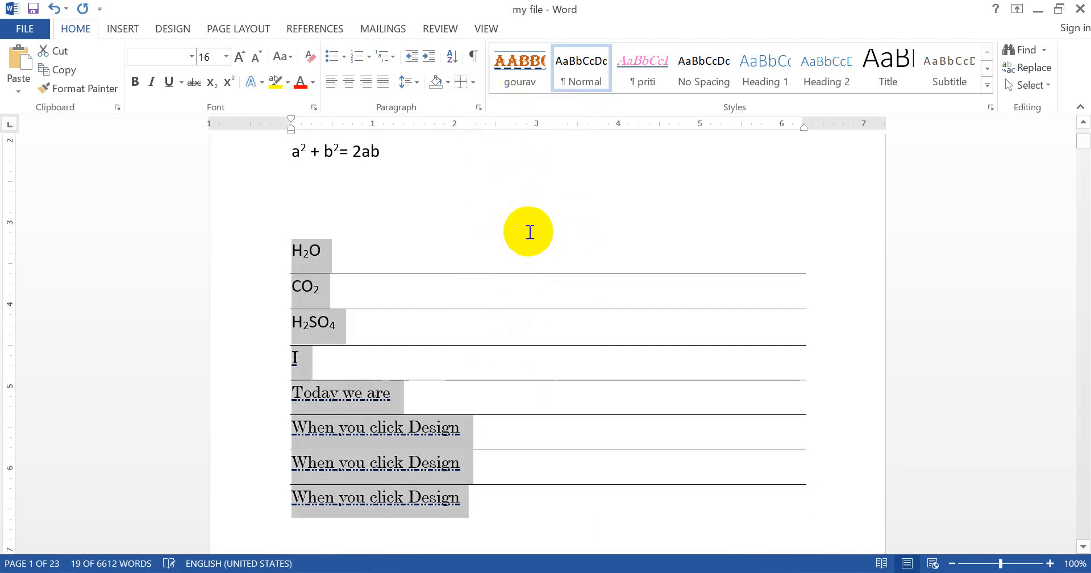
left_click(474, 84)
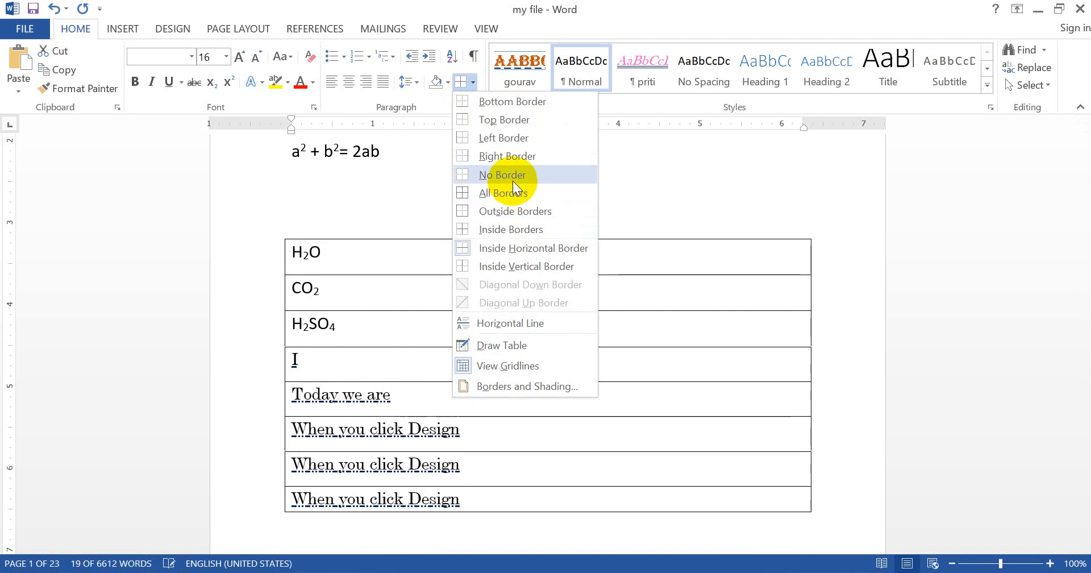
left_click(511, 175)
left_click(472, 84)
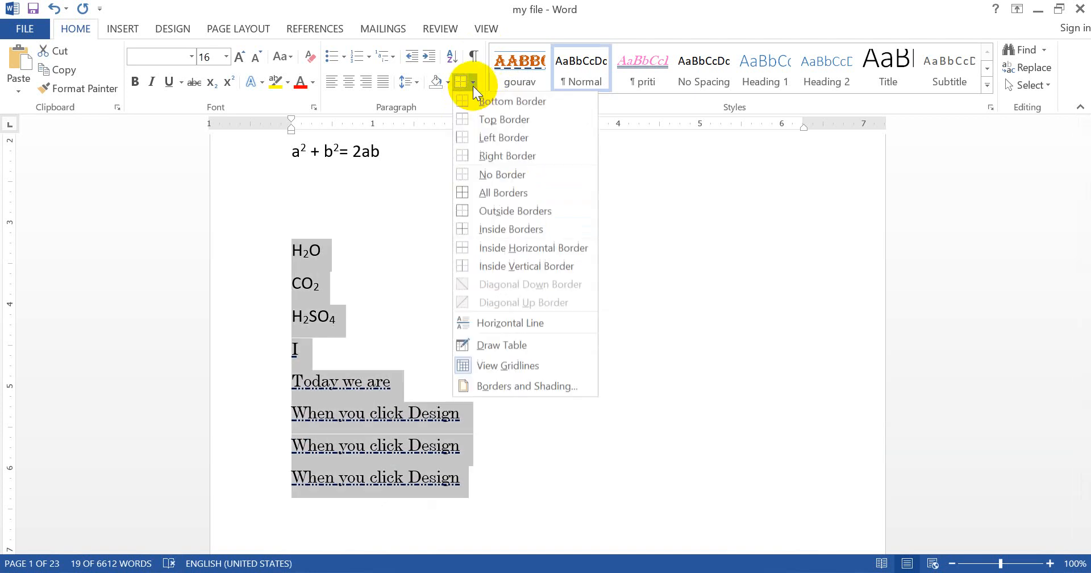
left_click(505, 206)
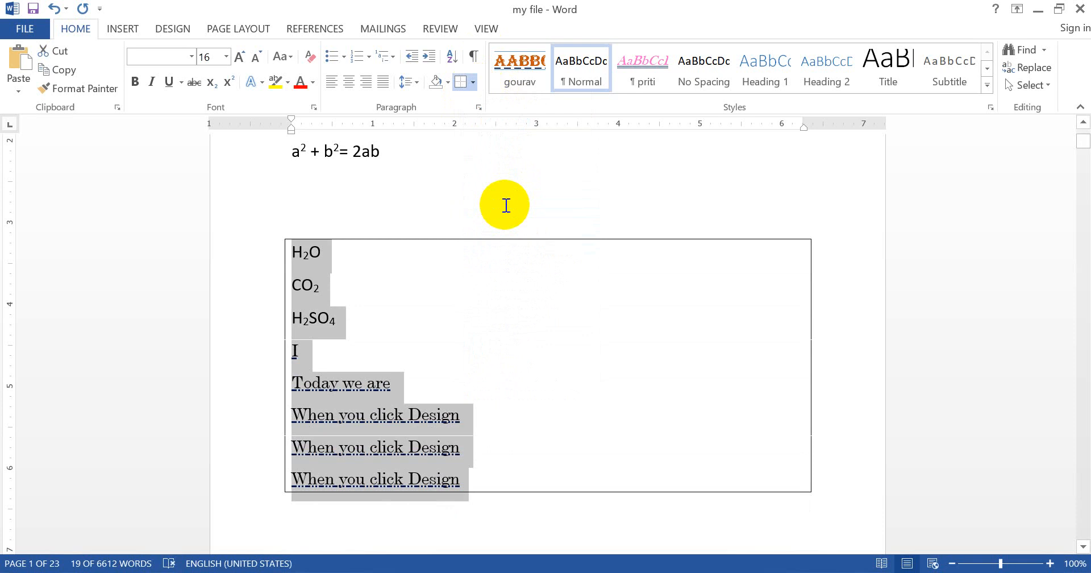
Give the selected lines from H₂O to the last "When you click Design" a red triple-line box border, ¾ pt wide, applied to the paragraphs.
left_click(475, 81)
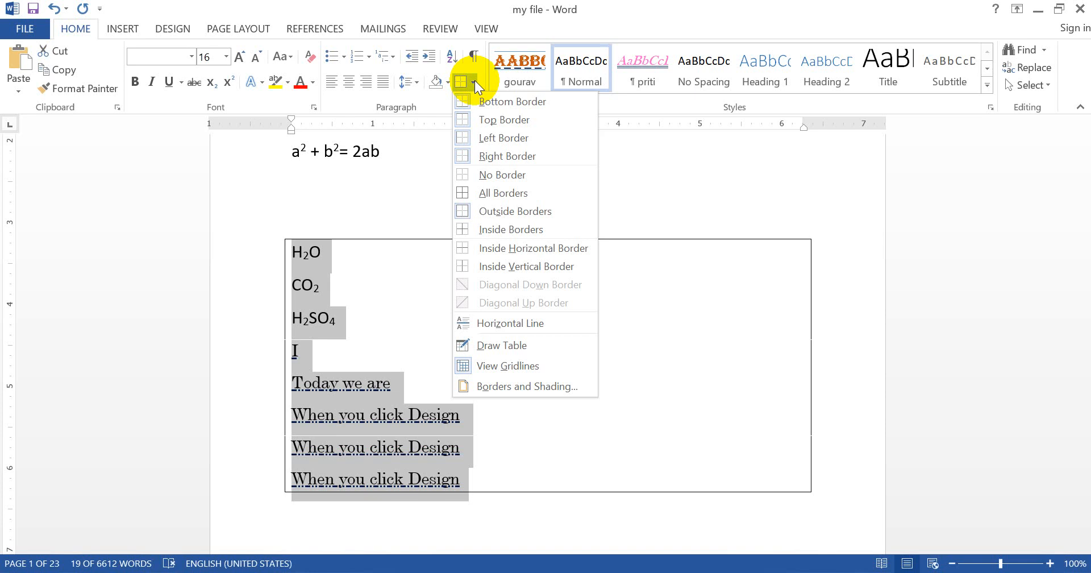
left_click(525, 387)
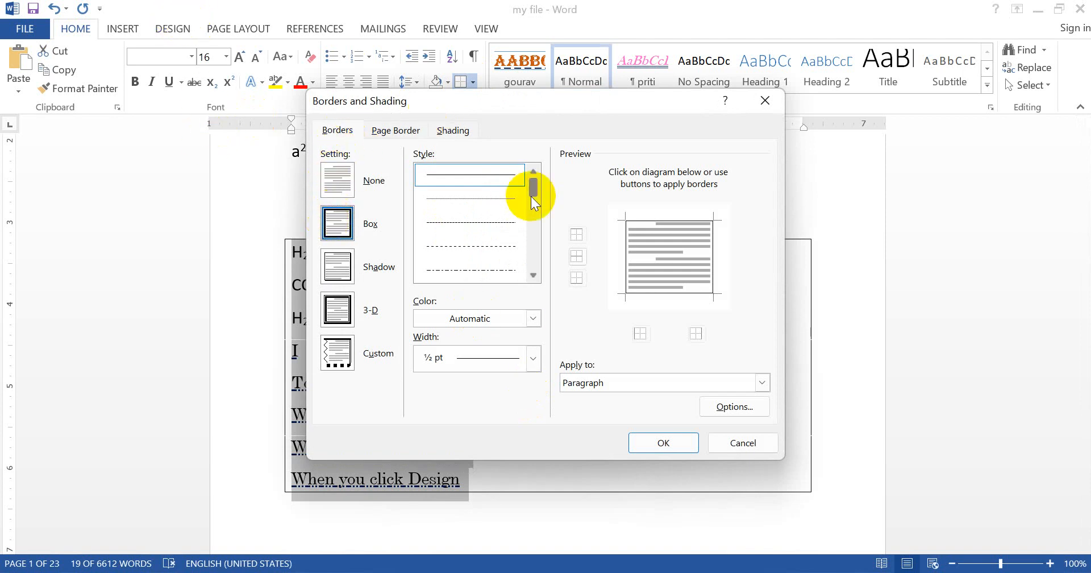
left_click_drag(530, 190, 521, 213)
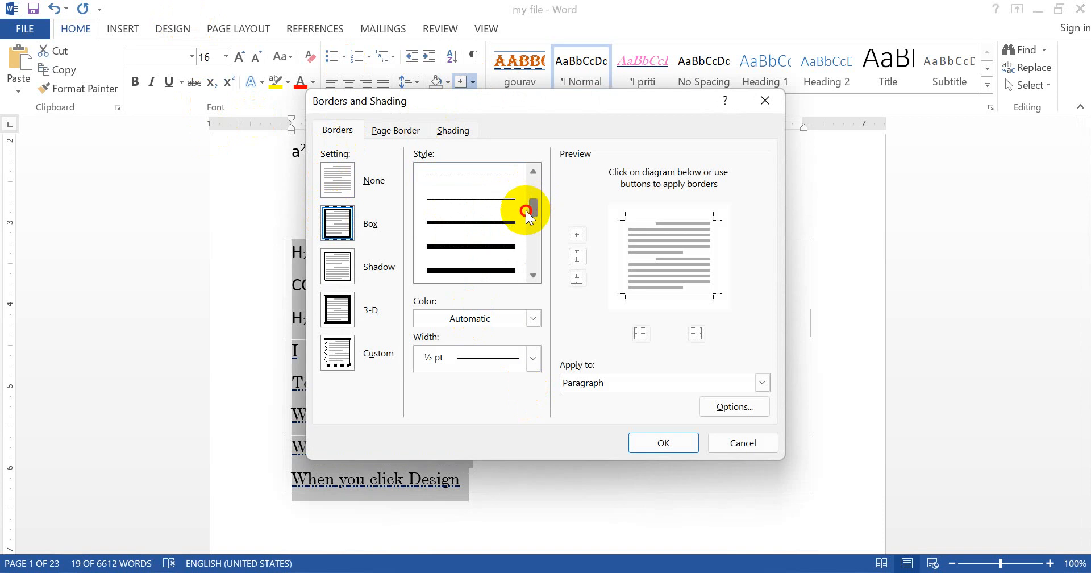
left_click(499, 222)
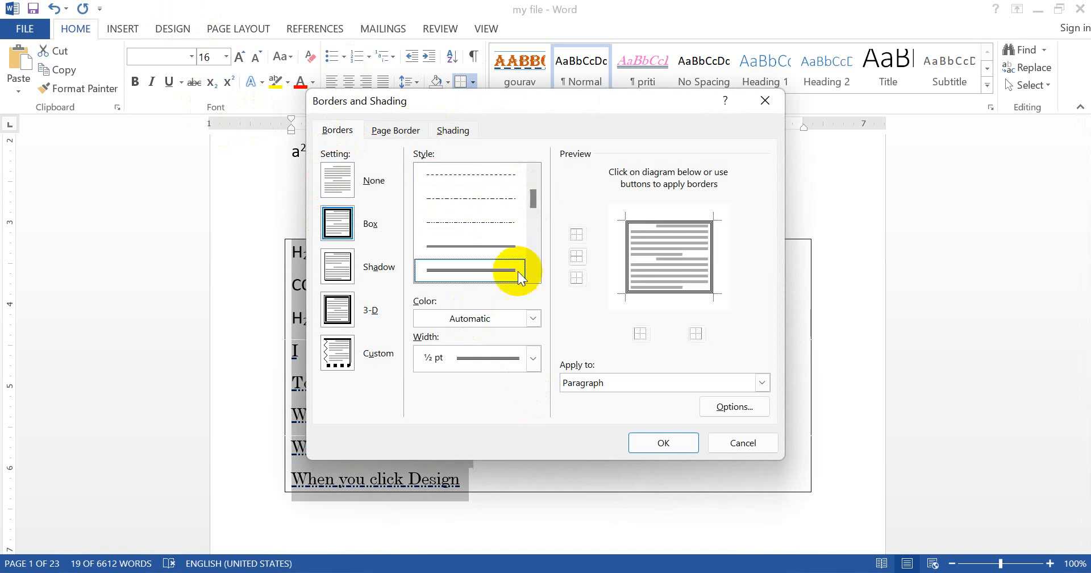
left_click(533, 318)
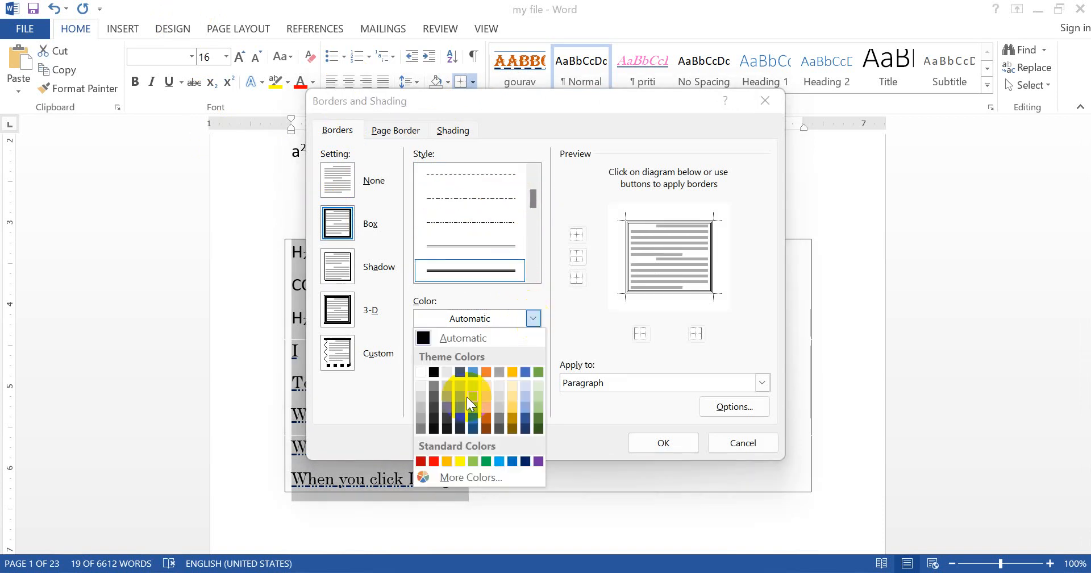
left_click(434, 461)
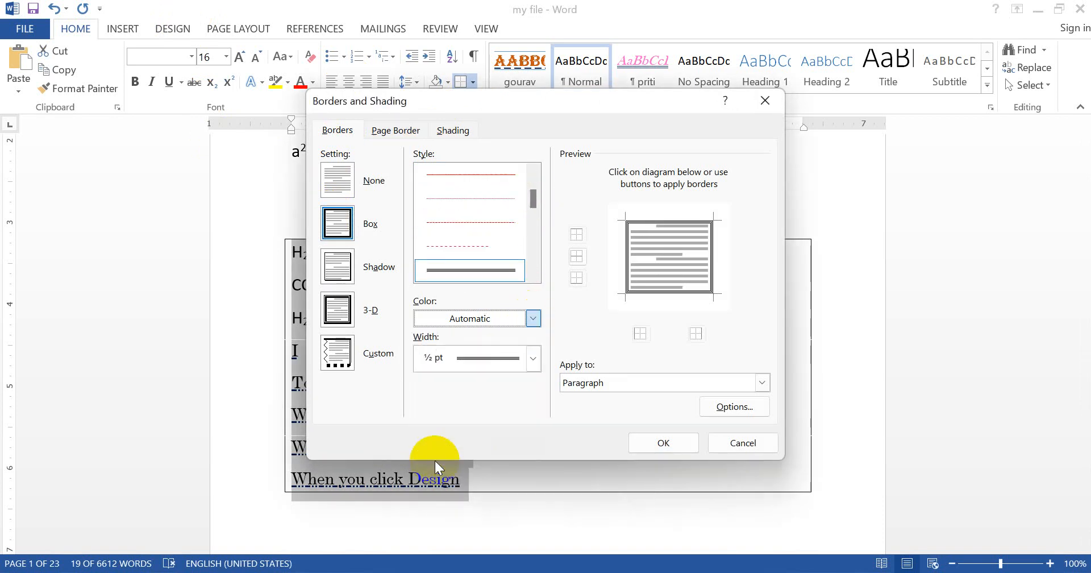
left_click(533, 358)
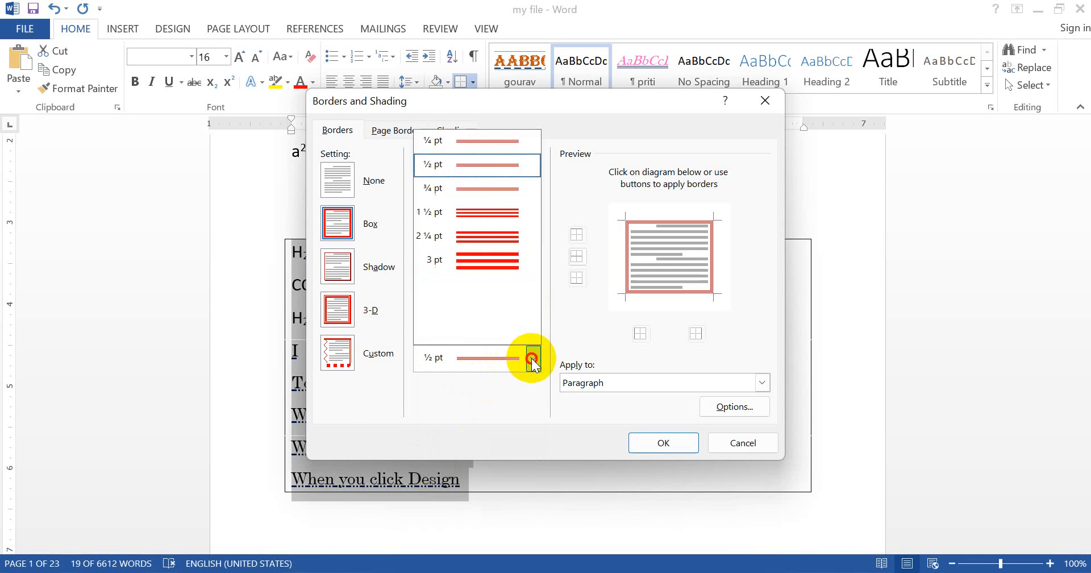
left_click(478, 189)
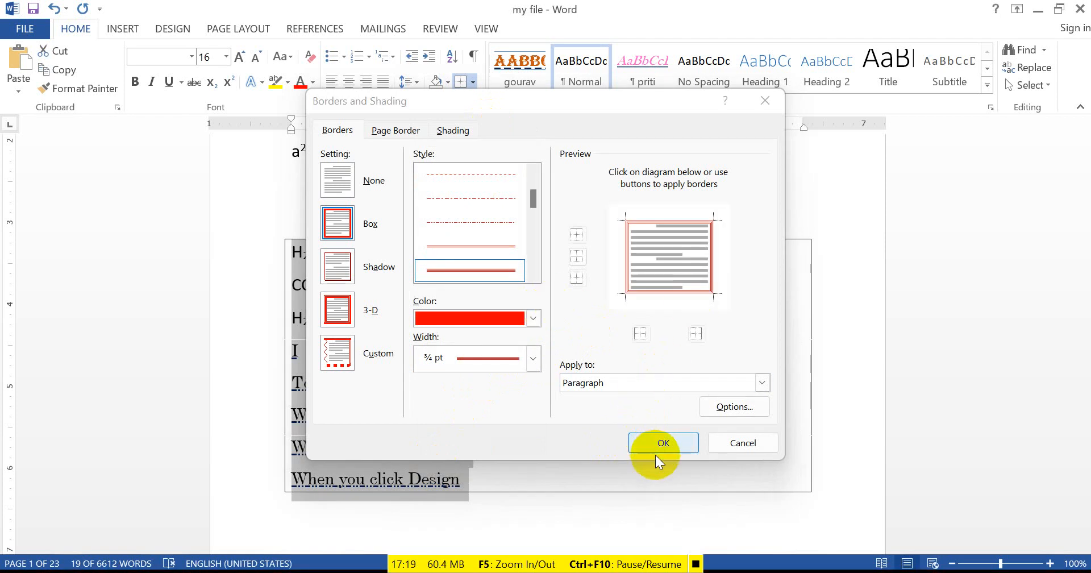
left_click(657, 444)
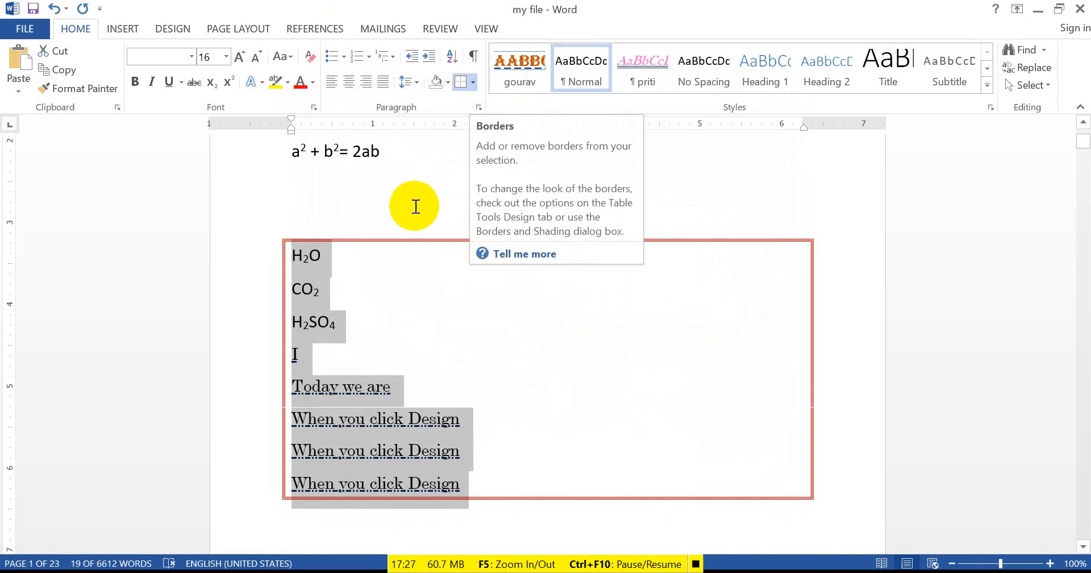
Try light blue paragraph shading on the selected bordered lines, and replace it with light gold shading.
left_click(448, 83)
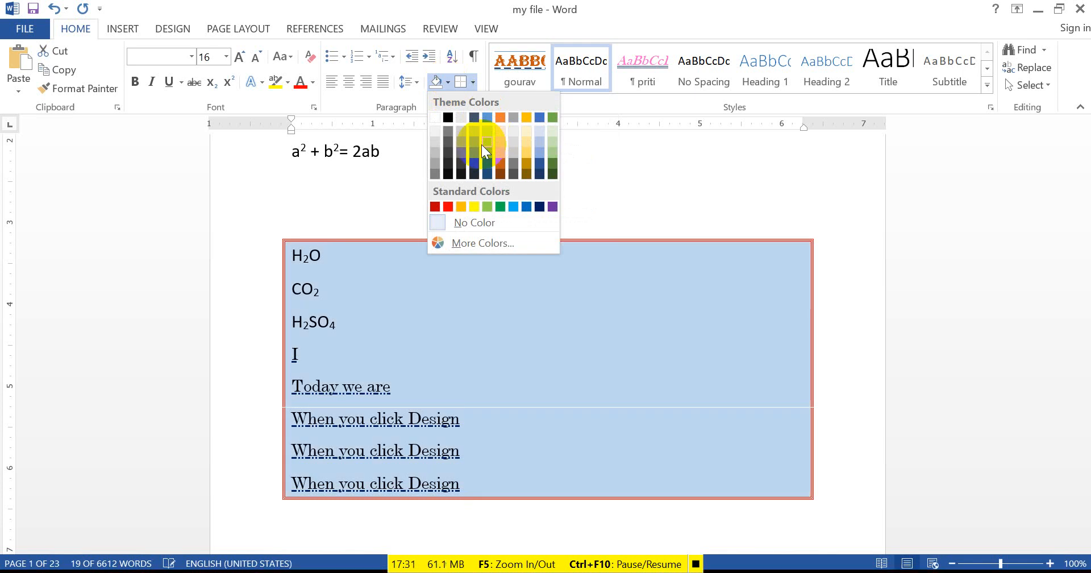
left_click(482, 145)
left_click(446, 83)
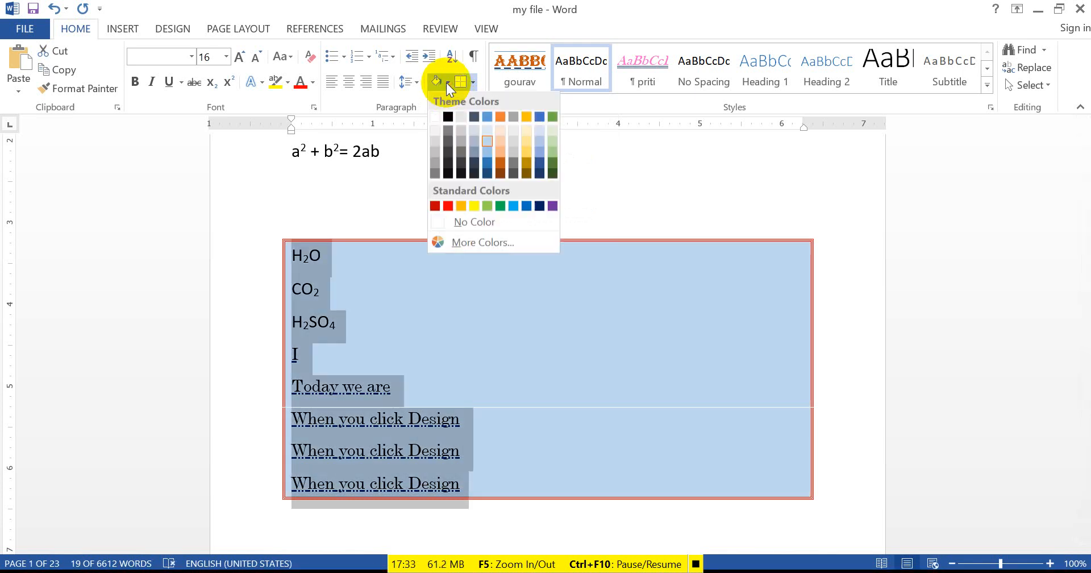
left_click(525, 145)
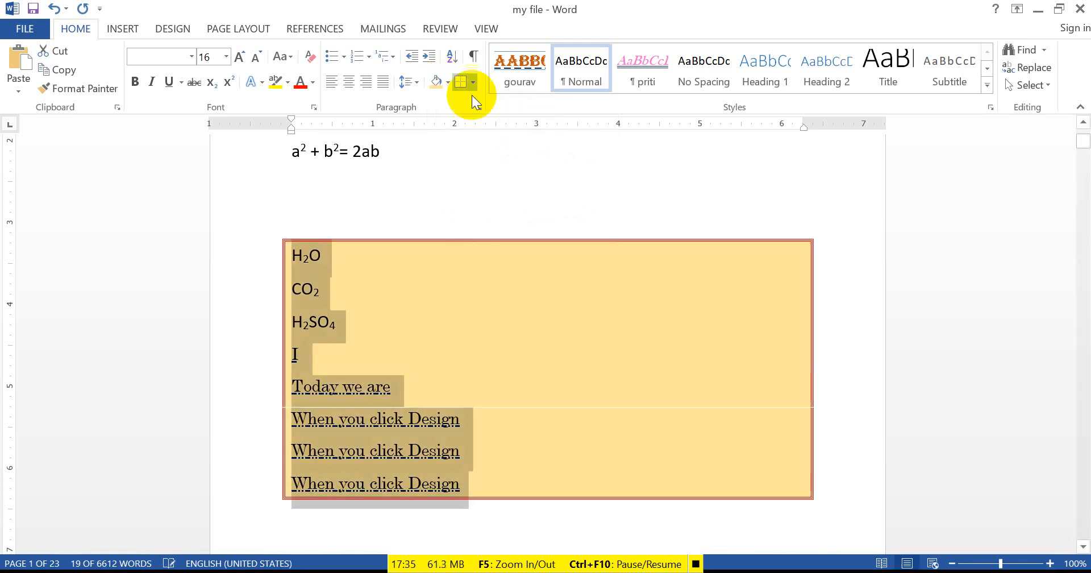
left_click(447, 79)
left_click(379, 266)
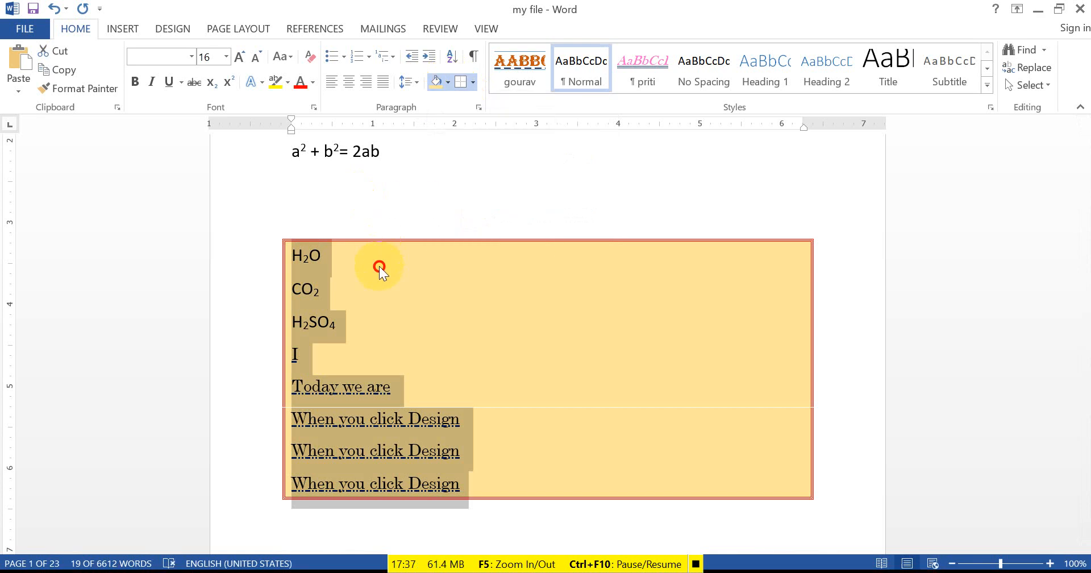
left_click(380, 266)
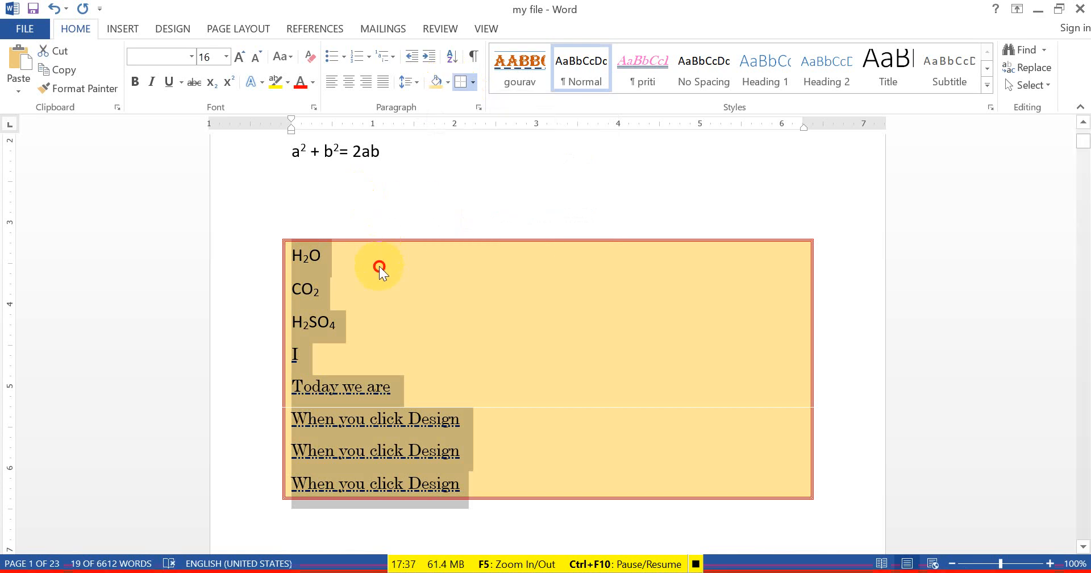
Highlight the text of the a² + b²= 2ab line in turquoise.
left_click(254, 161)
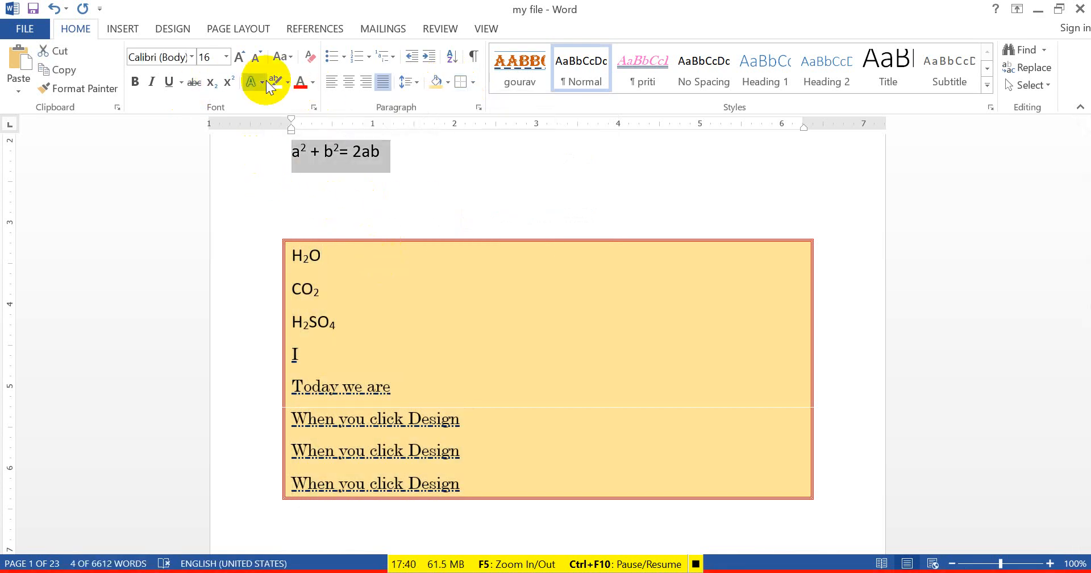
left_click(287, 83)
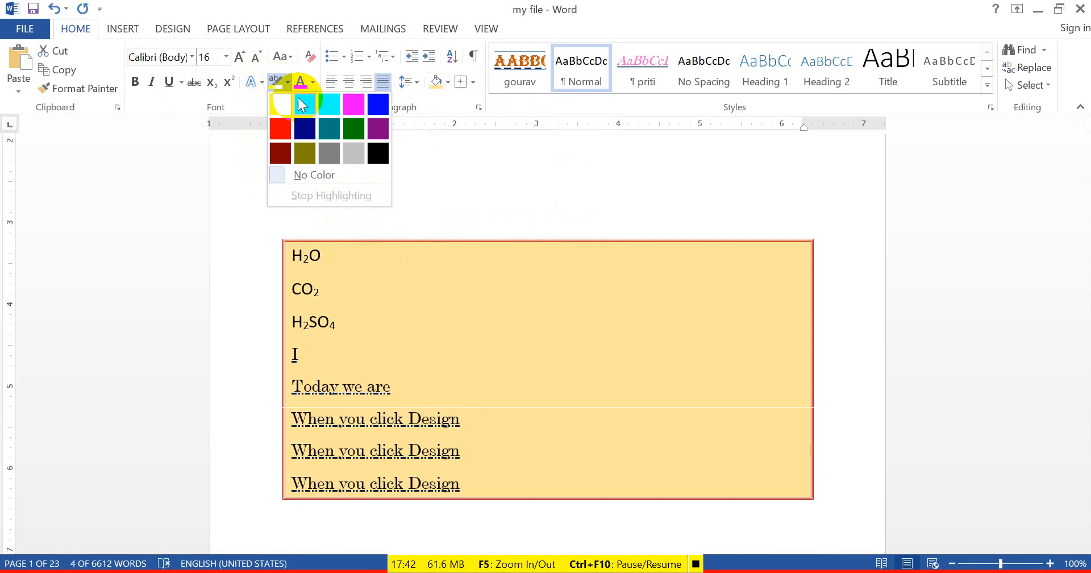
left_click(328, 102)
key("Right")
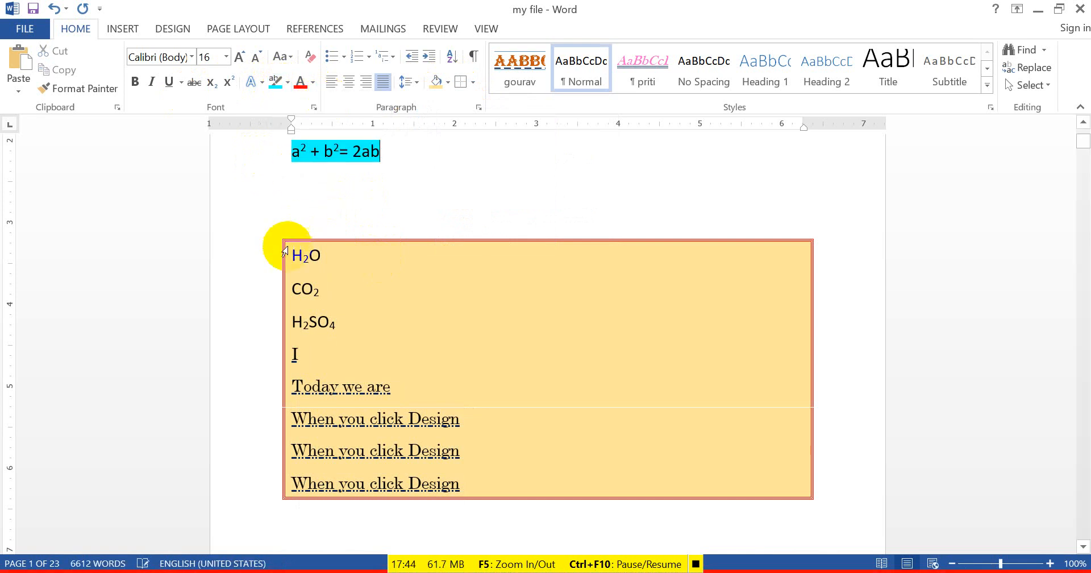
Apply light orange paragraph shading to the a² + b²= 2ab line.
left_click(239, 158)
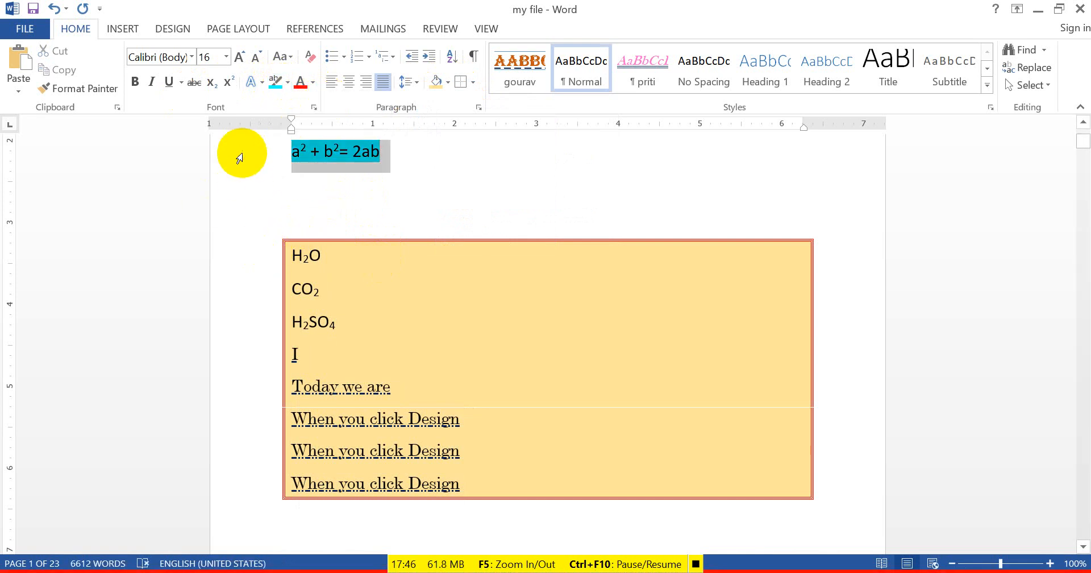
left_click(447, 83)
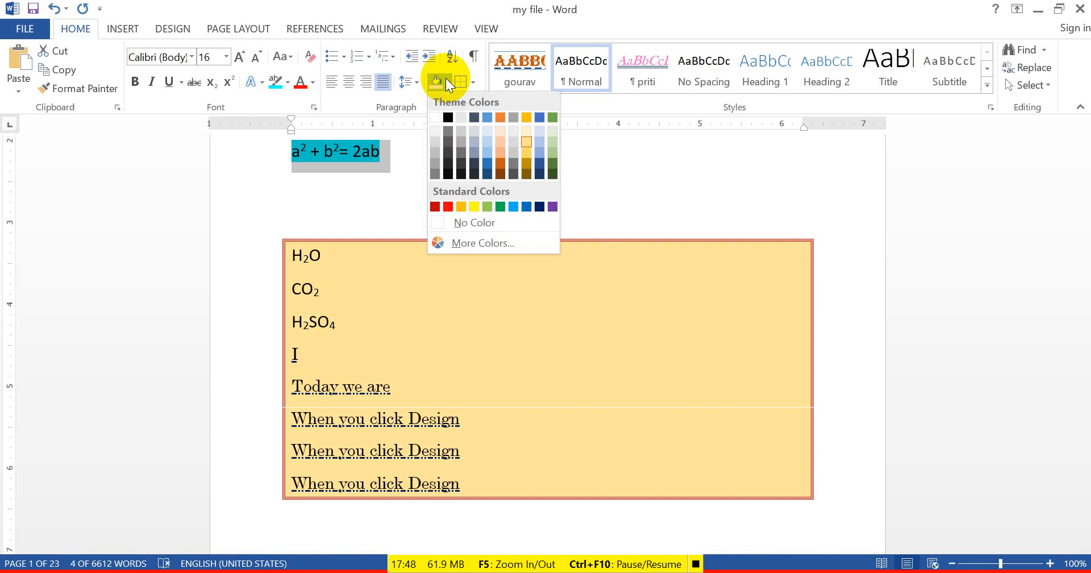
left_click(502, 153)
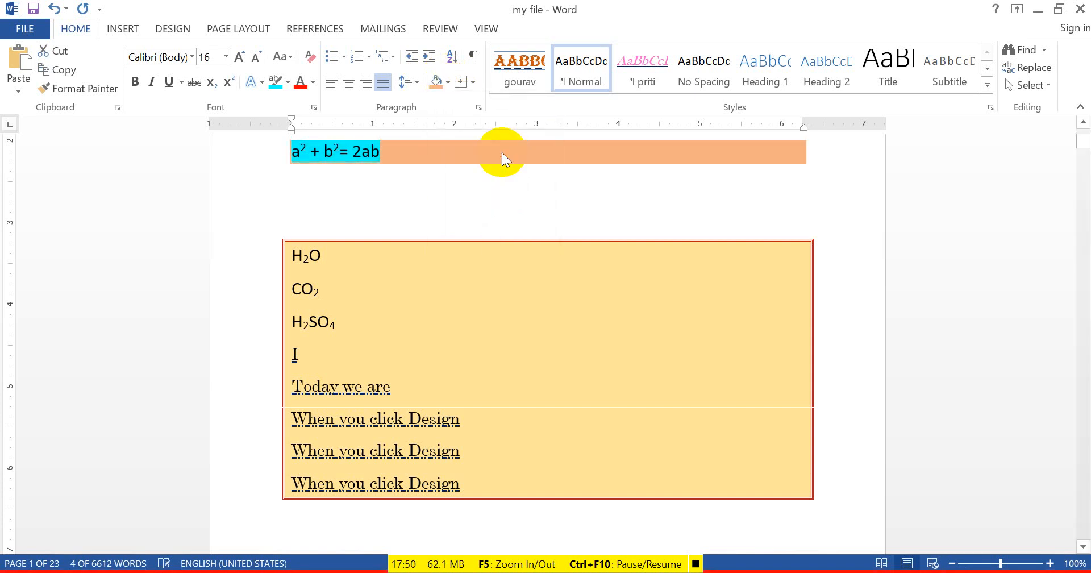
left_click(466, 195)
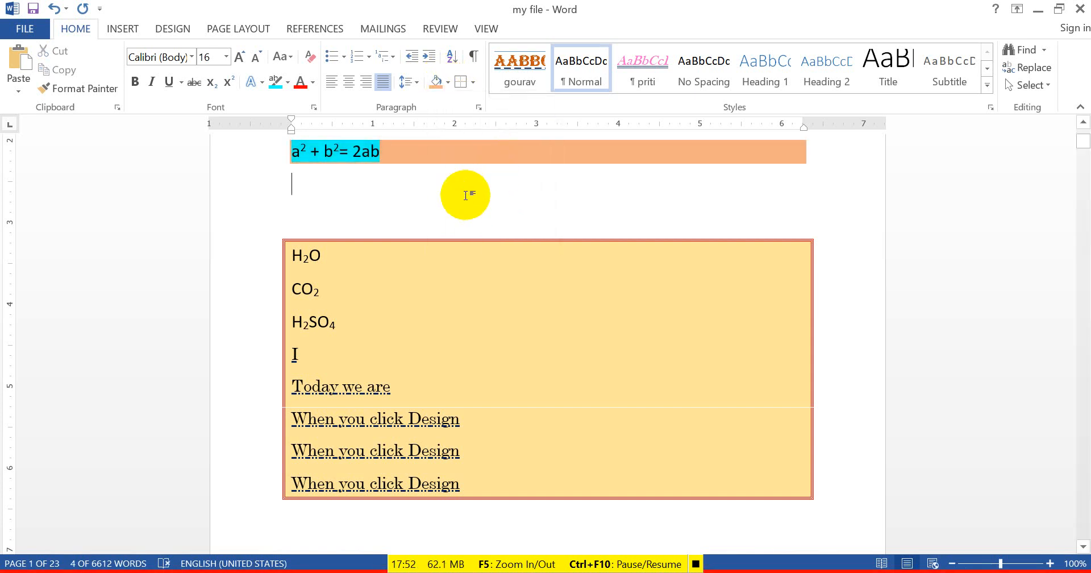